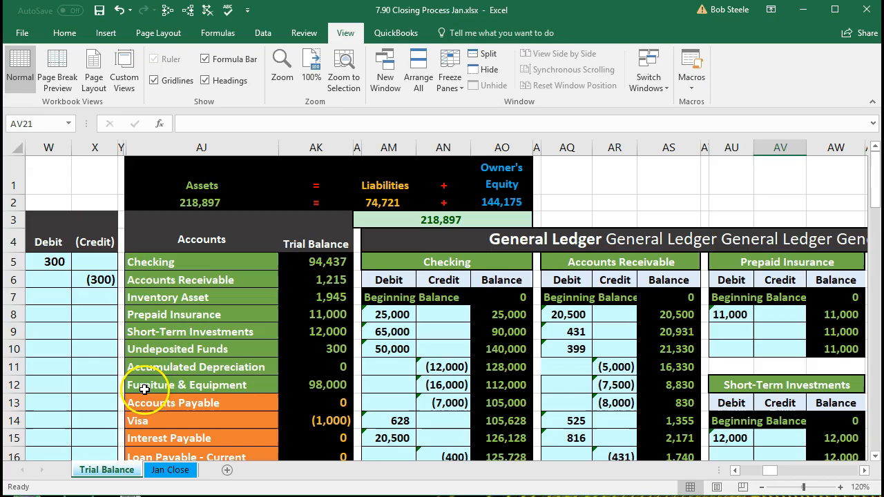
Step: Review Short-Term Investments and the Assets, Liabilities and Owner's Equity parts of the equation
click(197, 333)
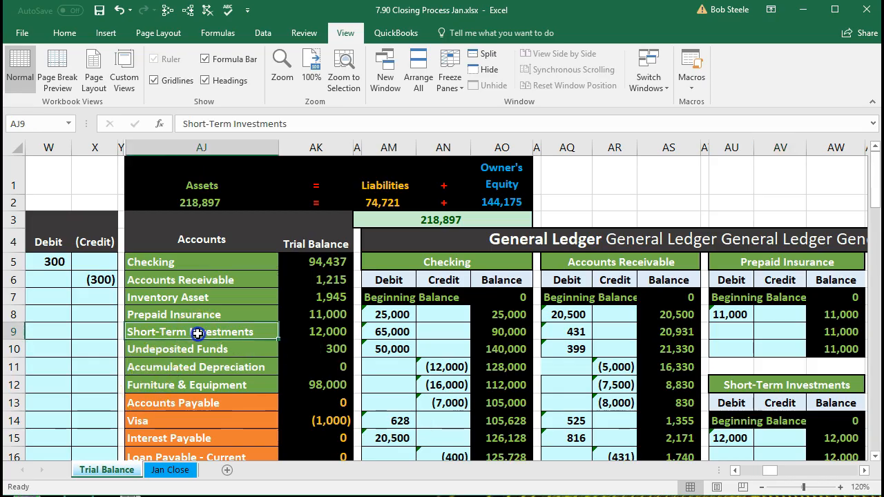
scroll(216, 280, down, 1)
scroll(217, 280, down, 1)
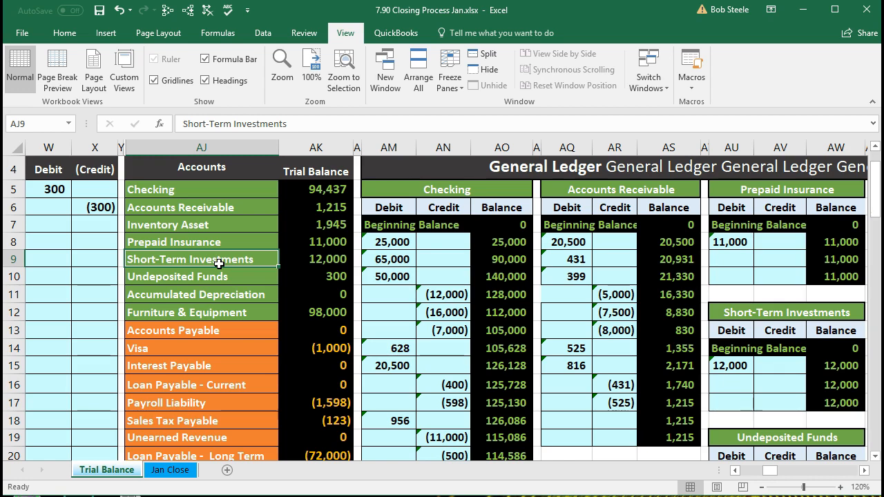
scroll(218, 263, up, 1)
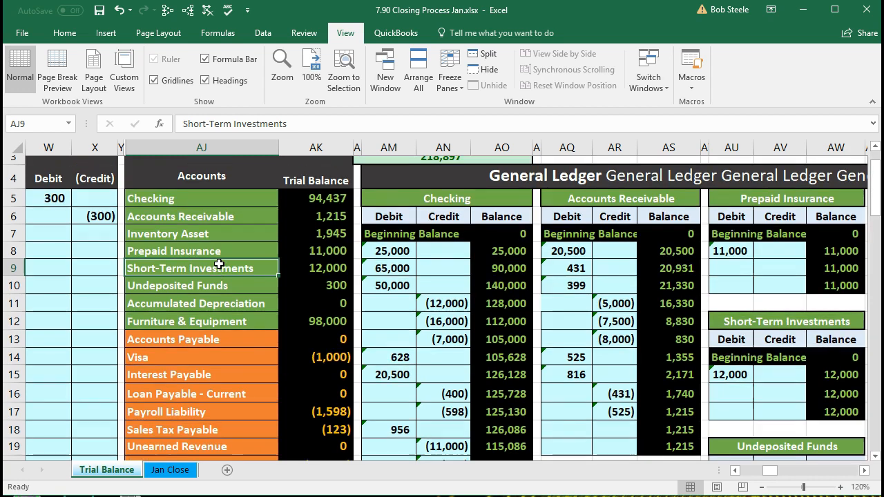
click(212, 186)
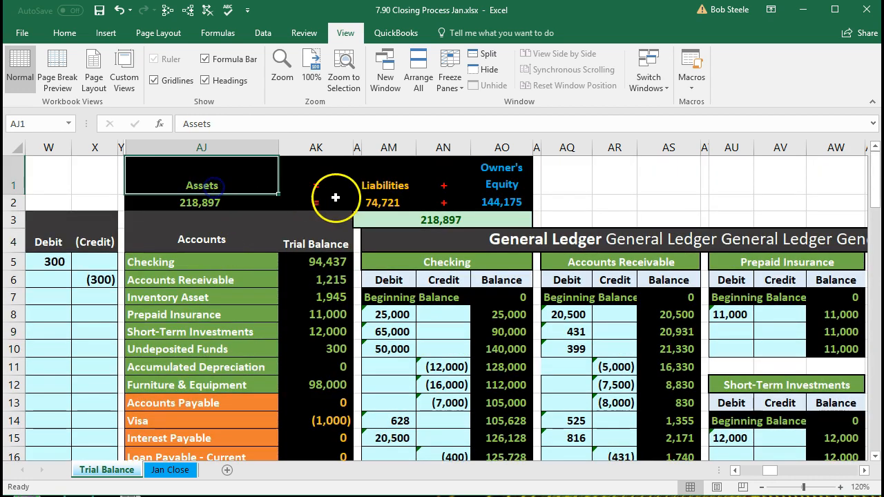
click(380, 187)
click(492, 177)
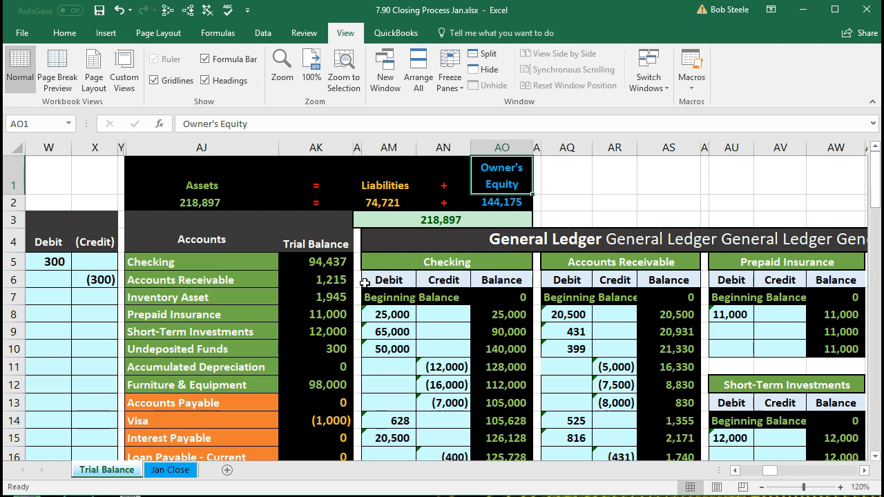
scroll(364, 285, down, 4)
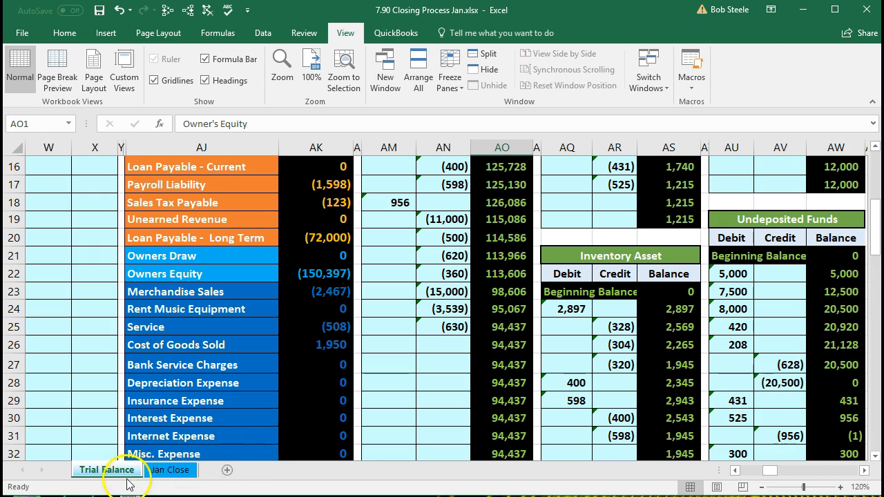
Step: On Jan Close, verify G5 links to the Checking figure in 'Trial Balance'!AK5
click(166, 470)
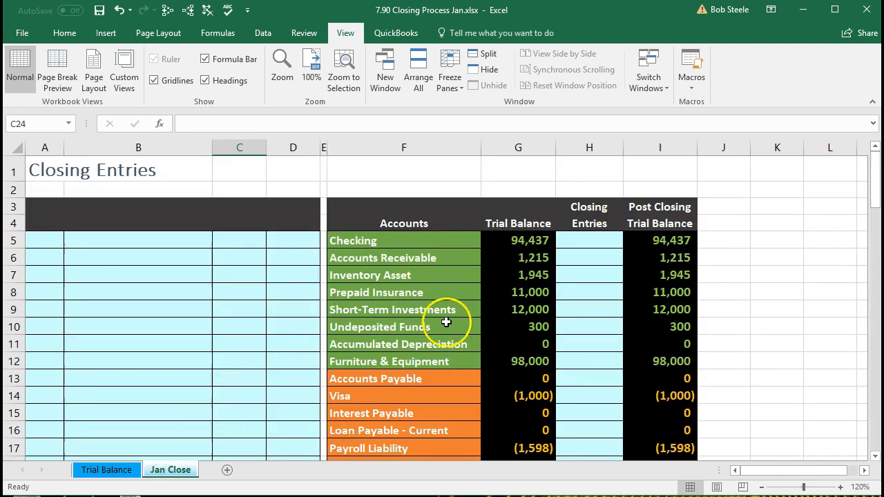
click(505, 245)
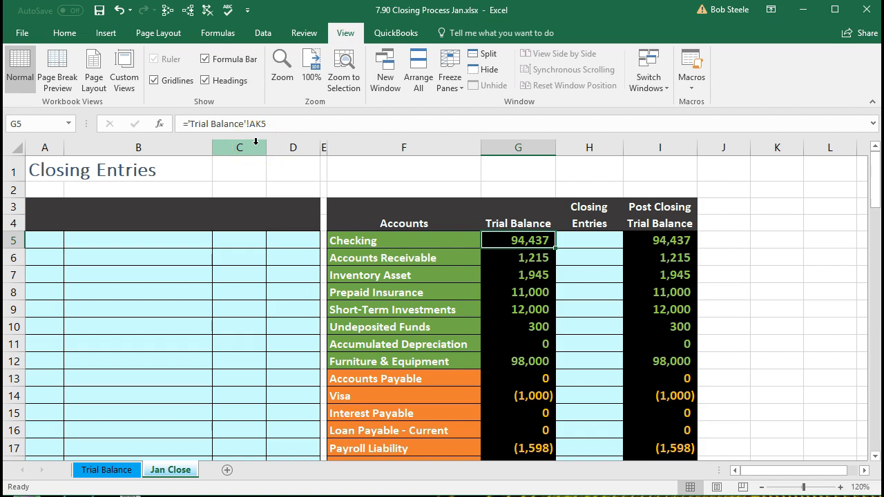
click(108, 471)
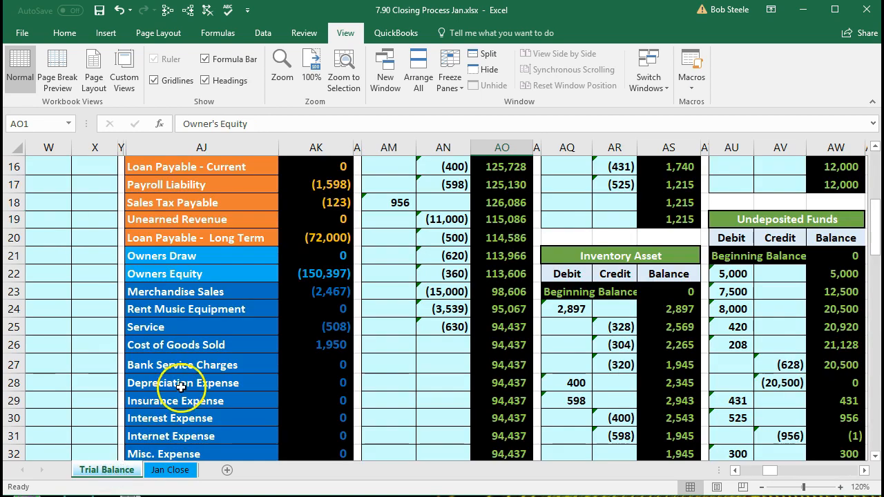
scroll(179, 373, up, 4)
click(301, 186)
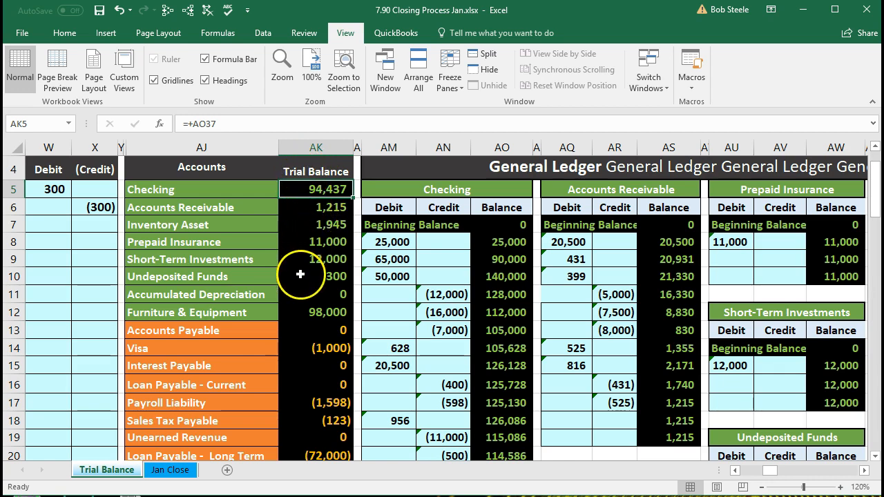
click(179, 470)
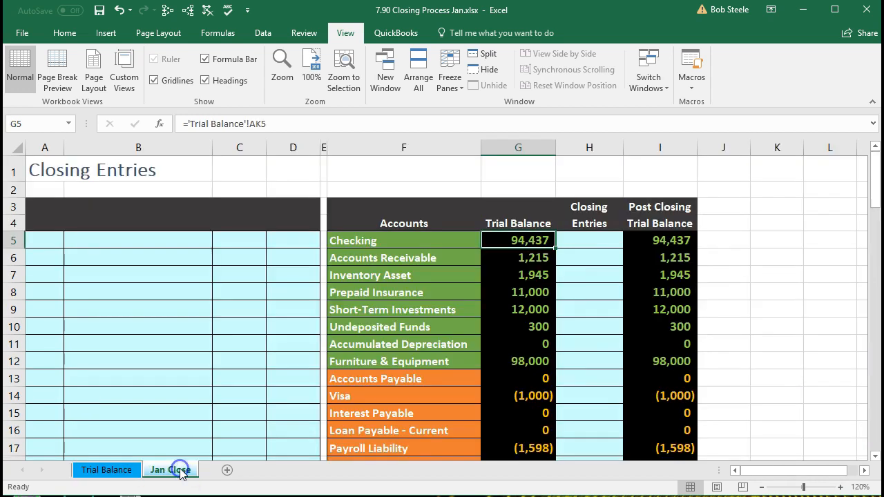
Step: Check the Accounts Receivable link in G6 and copy the Checking balance from G5
click(509, 261)
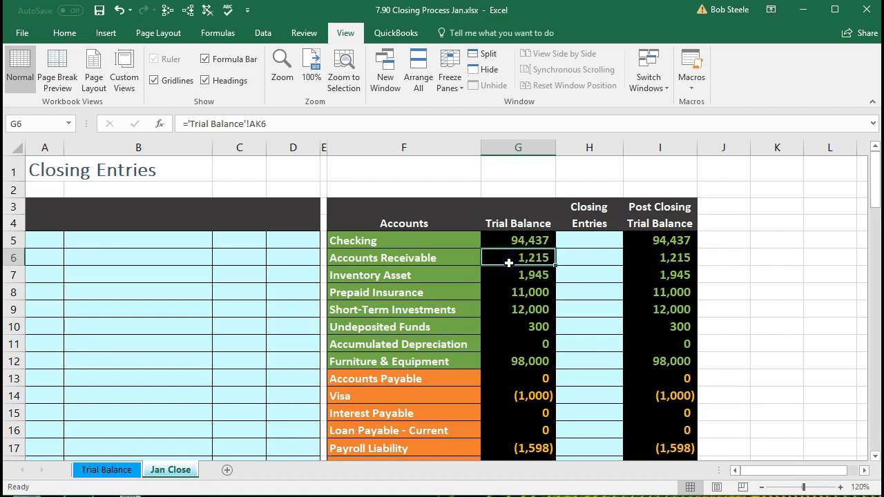
click(518, 223)
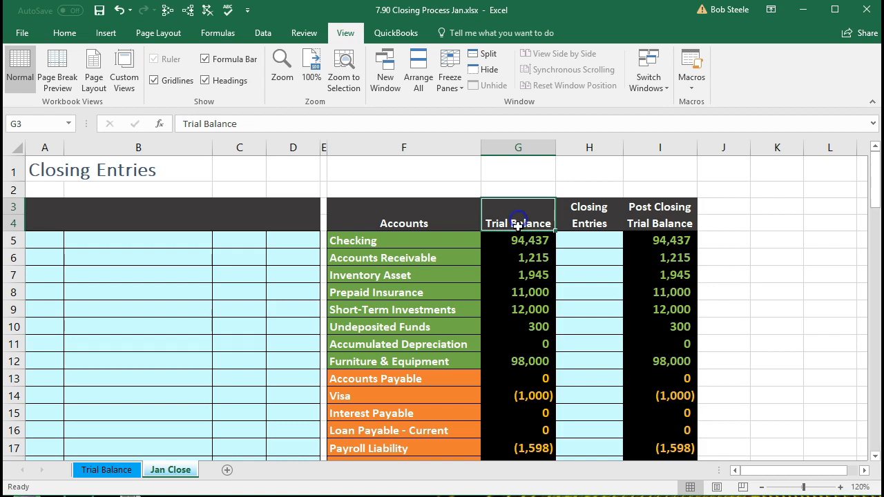
click(584, 220)
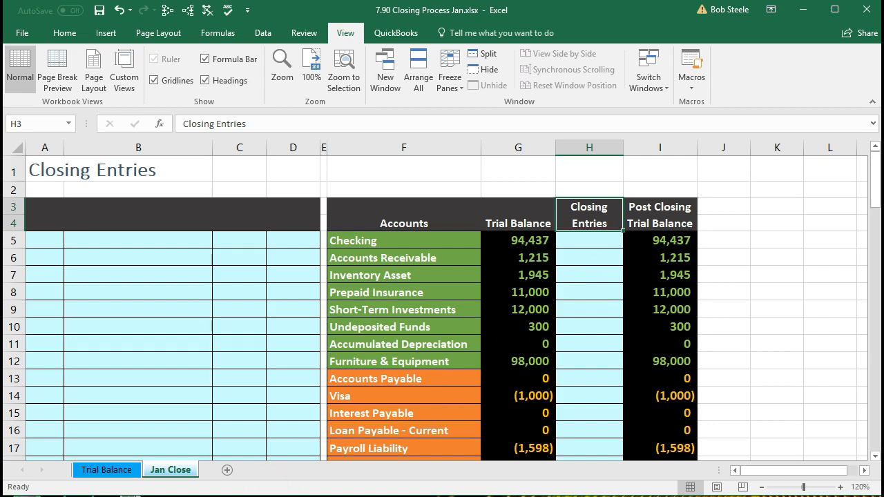
click(536, 243)
key(ctrl+c)
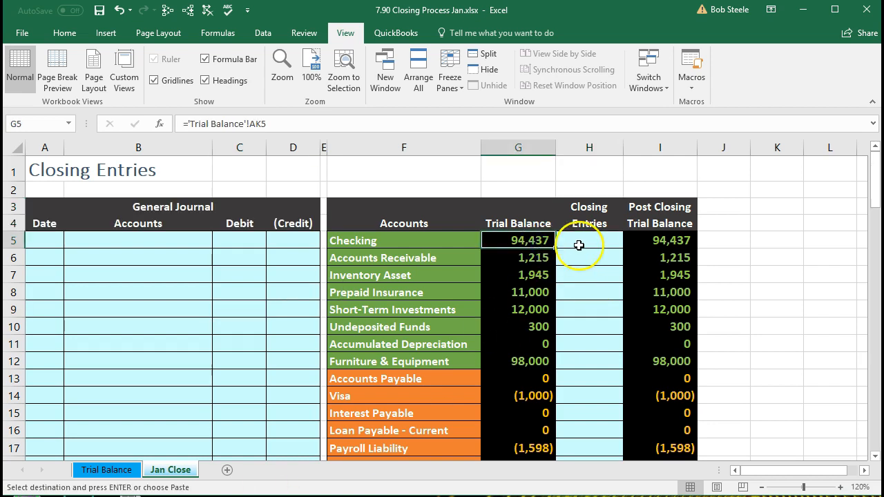
Step: Choose H5 for the Checking balance and review the linked figures down to Merchandise Sales (2,467)
click(583, 245)
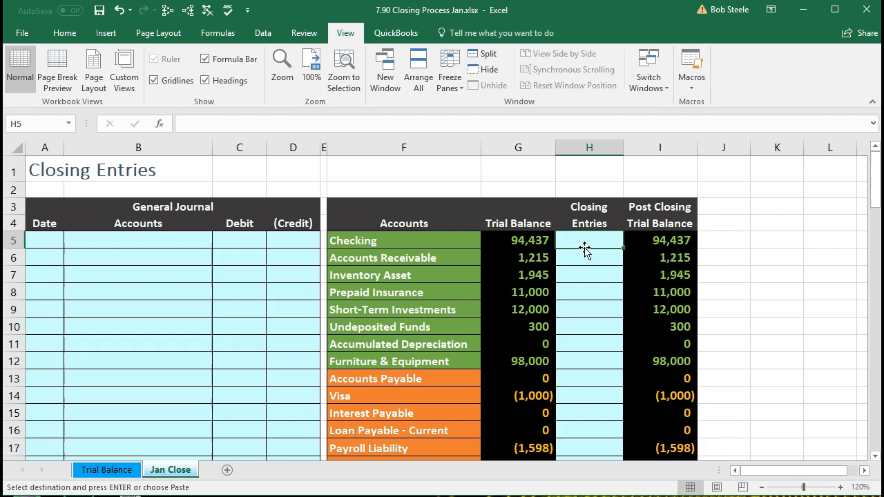
scroll(584, 249, down, 4)
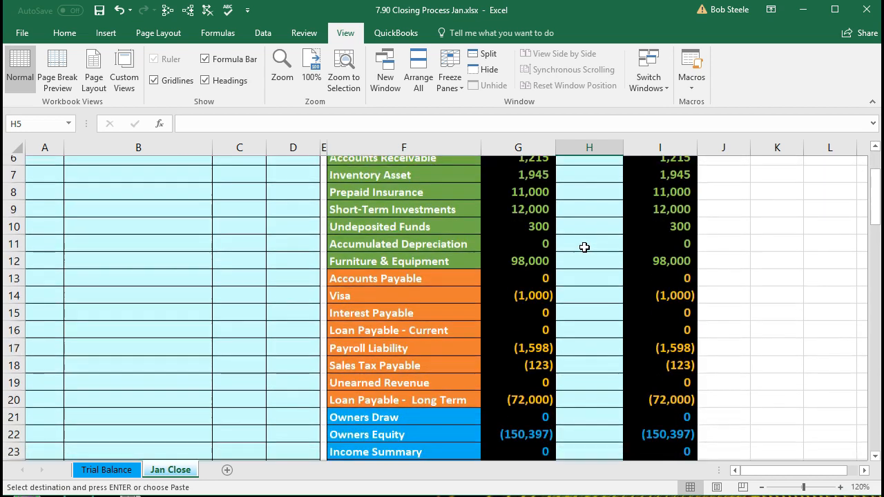
scroll(585, 247, down, 2)
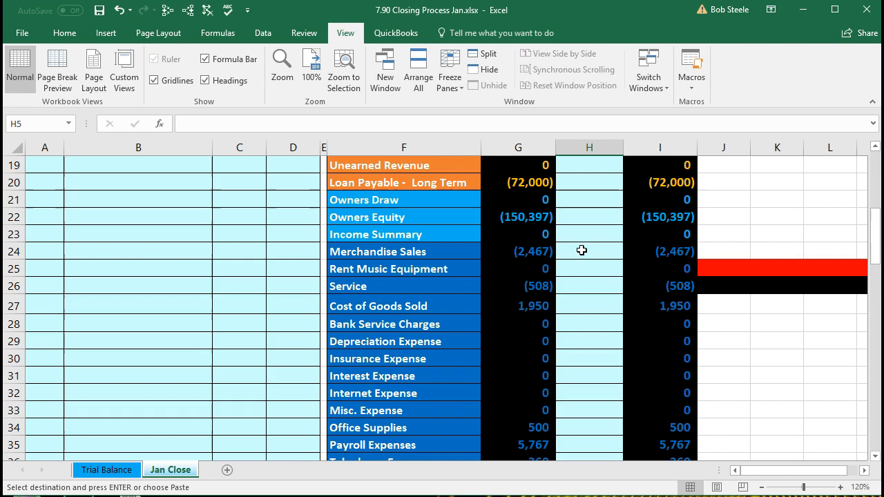
click(549, 251)
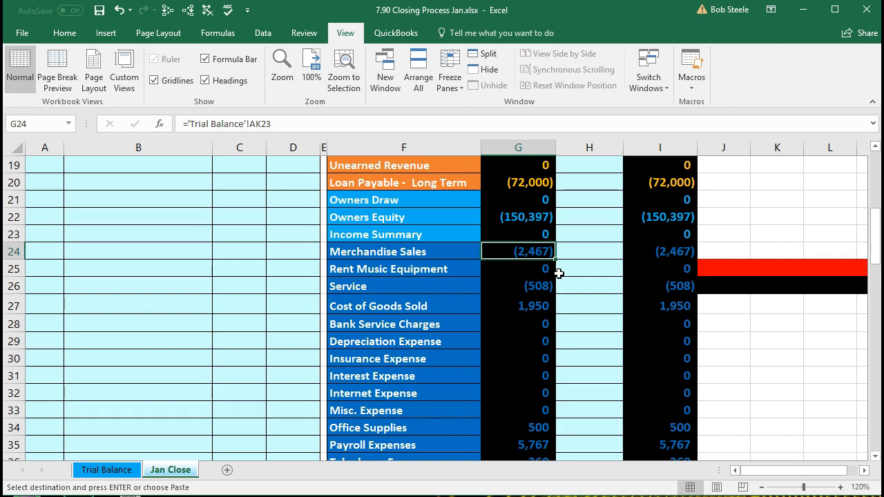
scroll(558, 273, up, 6)
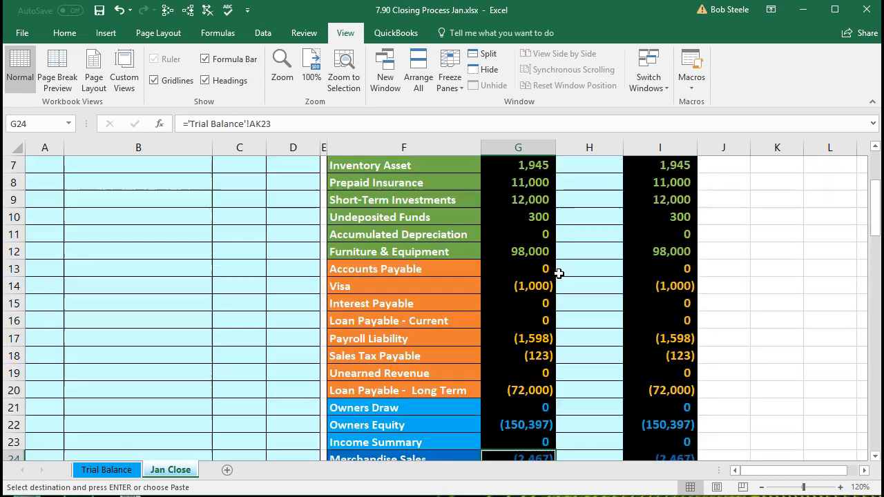
click(524, 245)
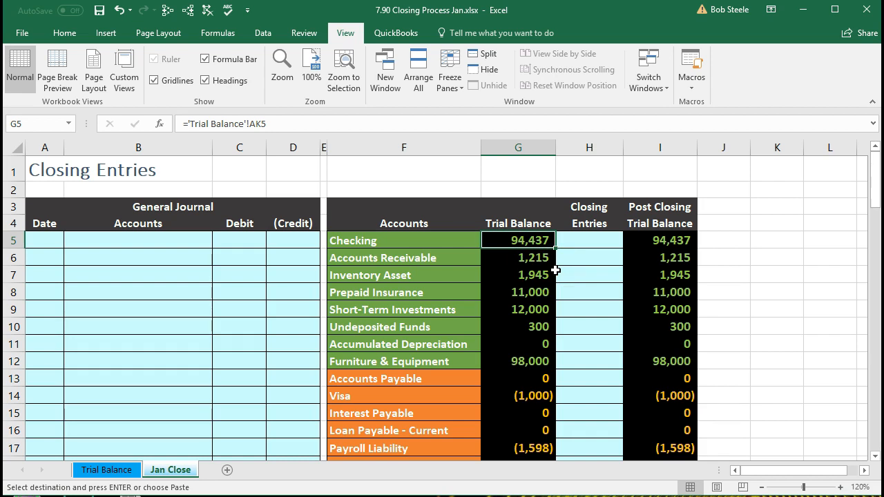
scroll(556, 271, down, 5)
click(536, 304)
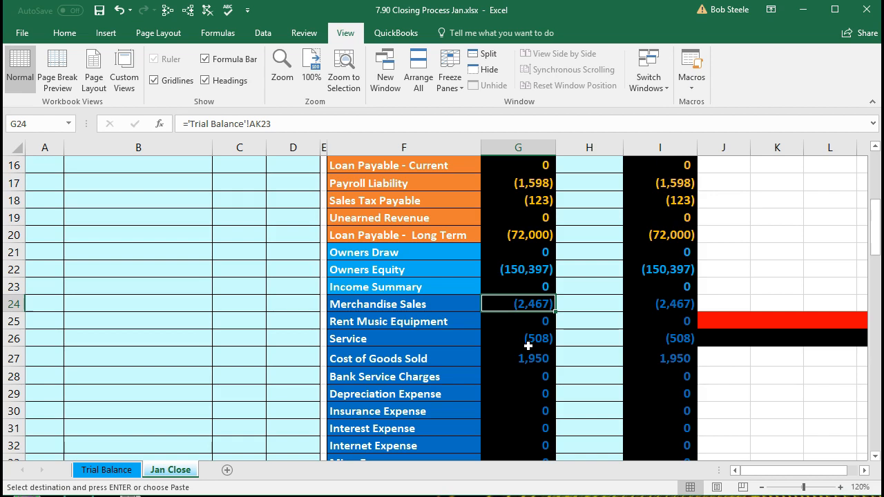
scroll(529, 345, down, 2)
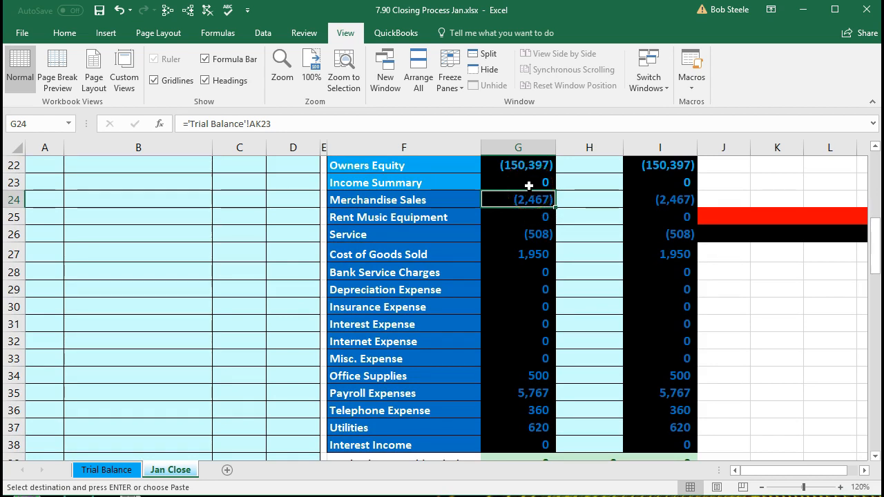
drag(529, 182, 535, 452)
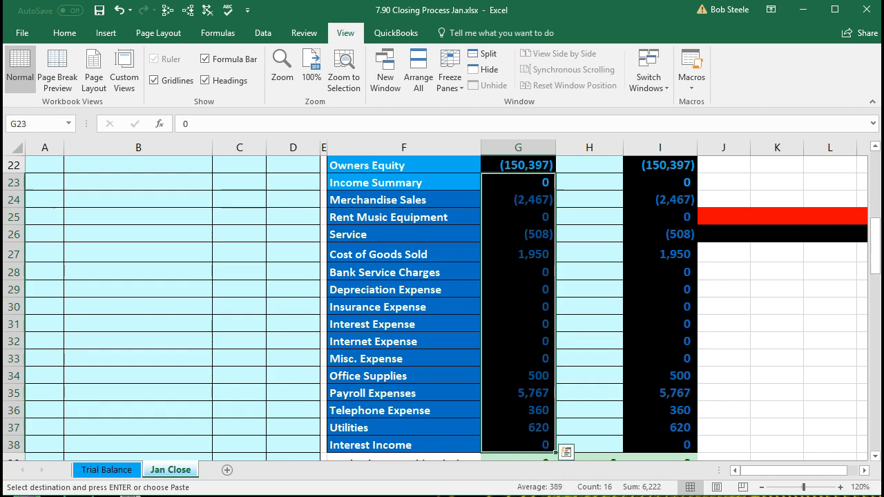
scroll(635, 430, up, 1)
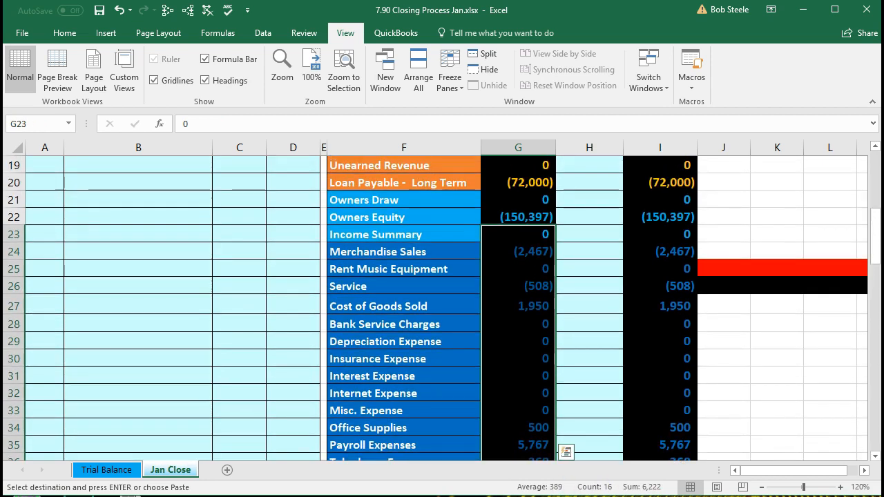
click(516, 215)
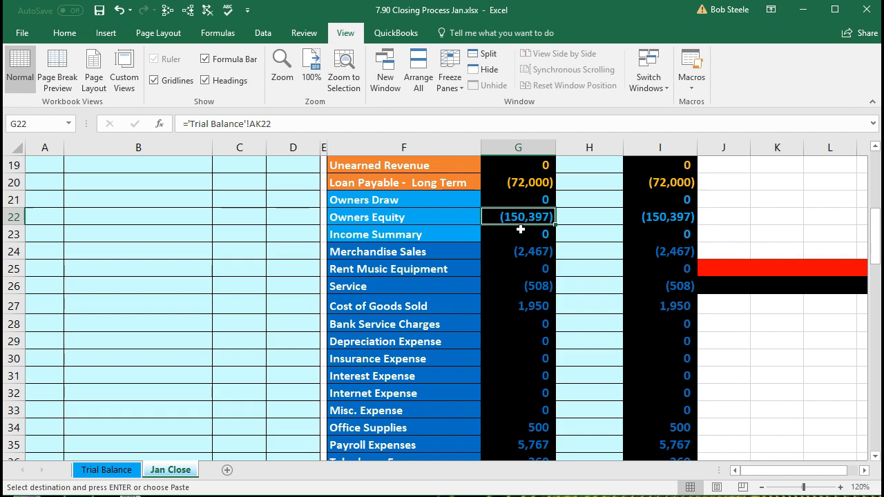
click(467, 291)
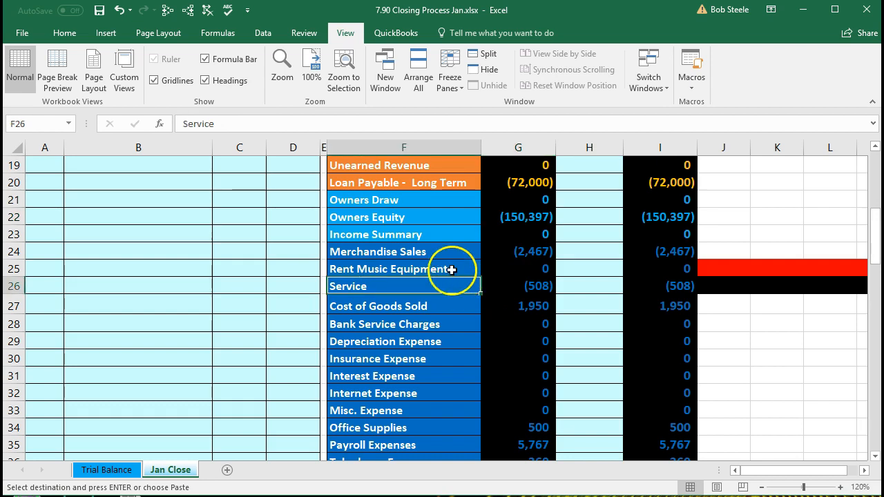
click(437, 236)
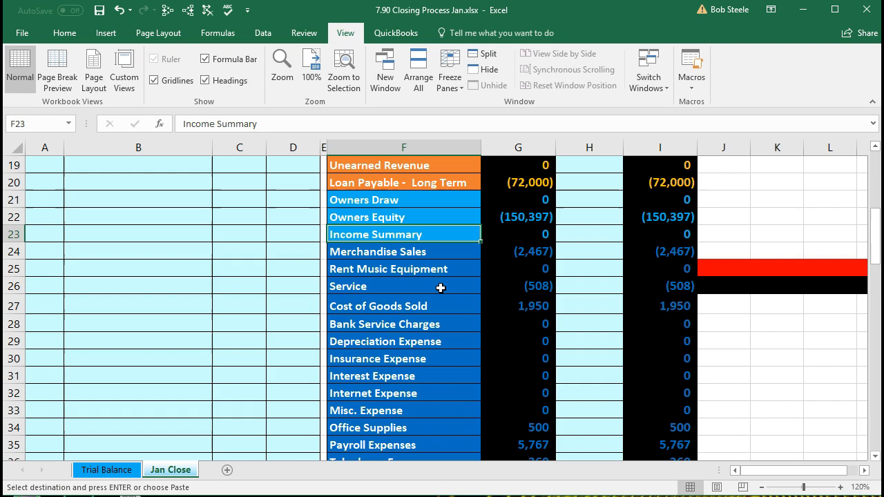
Step: Review the revenue and expense accounts against Income Summary and Owners Equity
drag(356, 249, 501, 278)
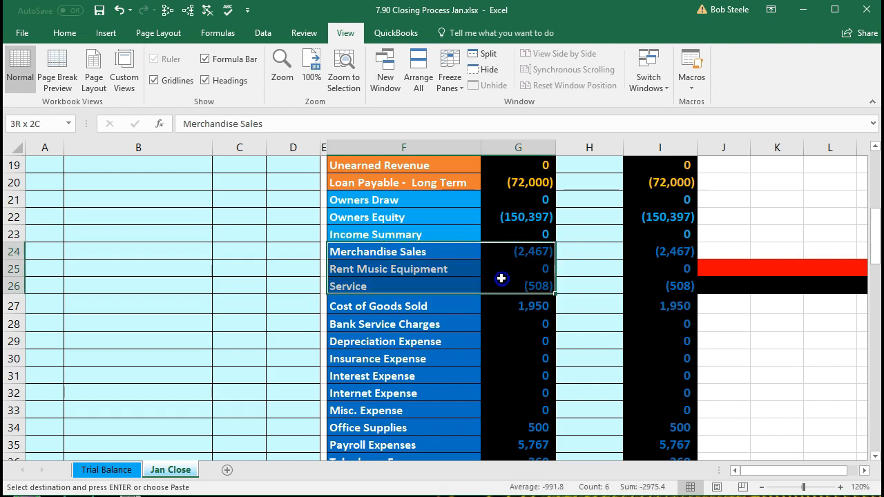
click(453, 234)
drag(409, 304, 514, 442)
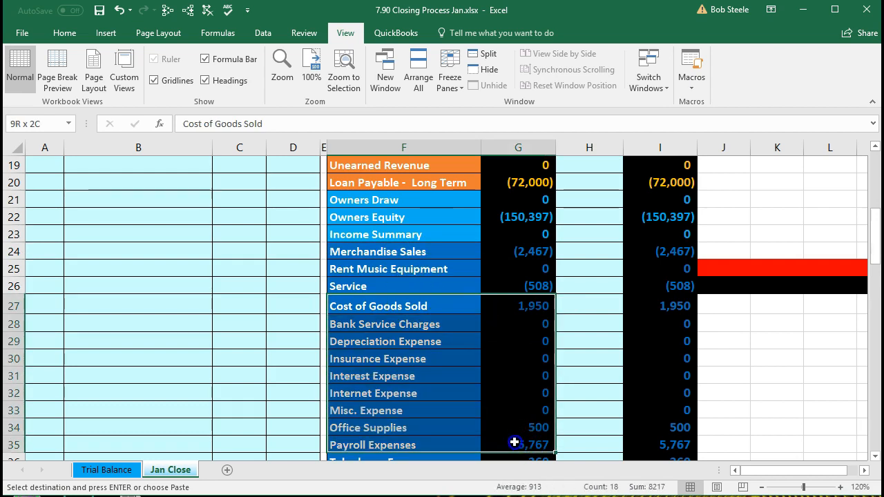
click(441, 237)
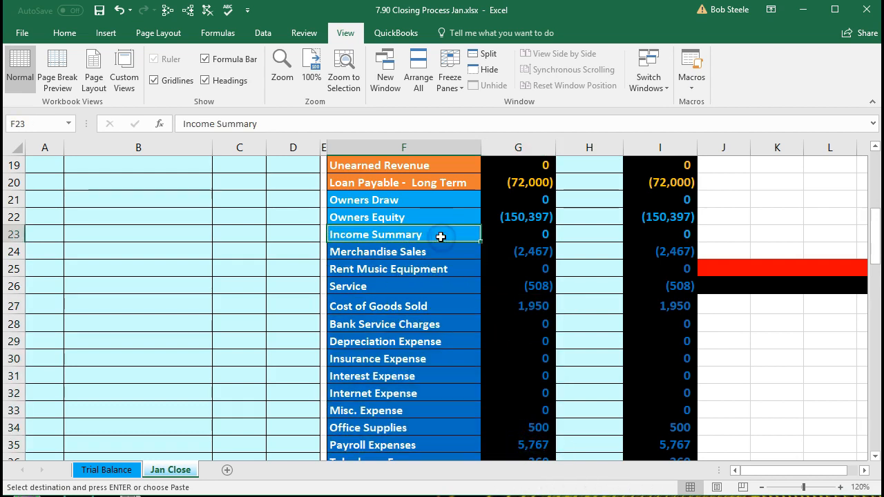
click(435, 217)
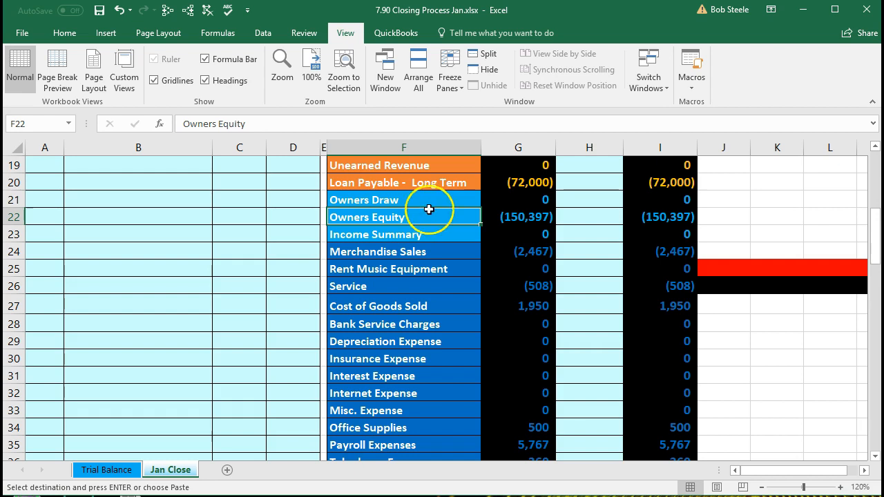
Step: Paste the copied row into the Income Summary row and verify column G's trial balance links
drag(421, 234, 500, 234)
key(ctrl+v)
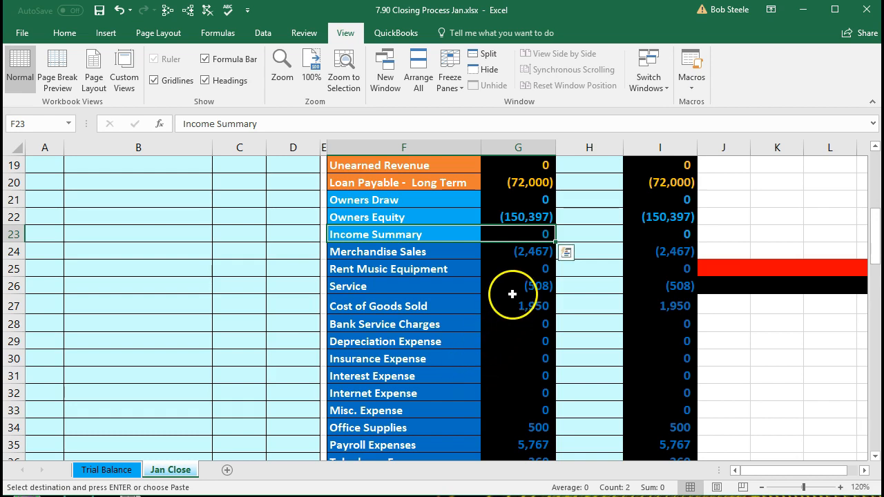
drag(509, 253, 518, 453)
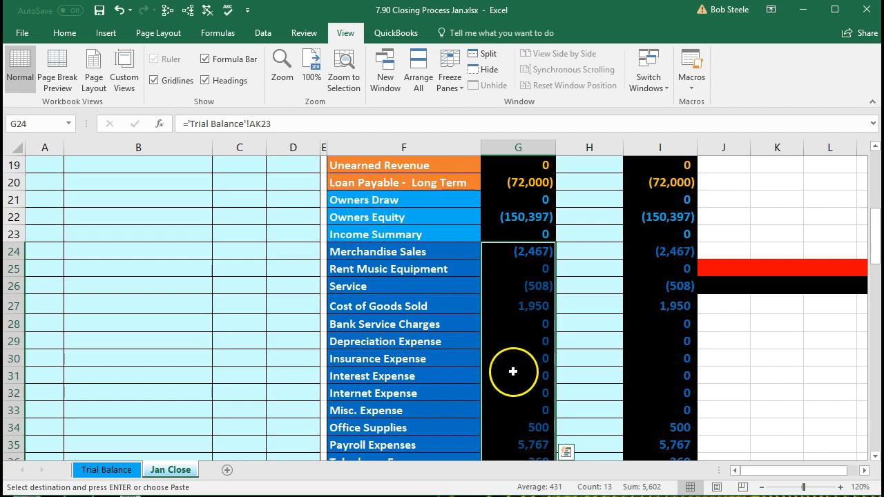
click(510, 221)
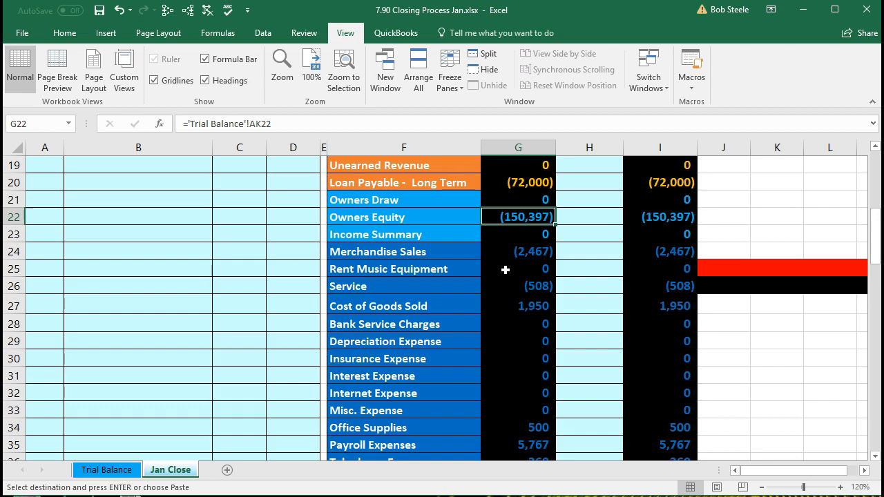
scroll(511, 269, up, 6)
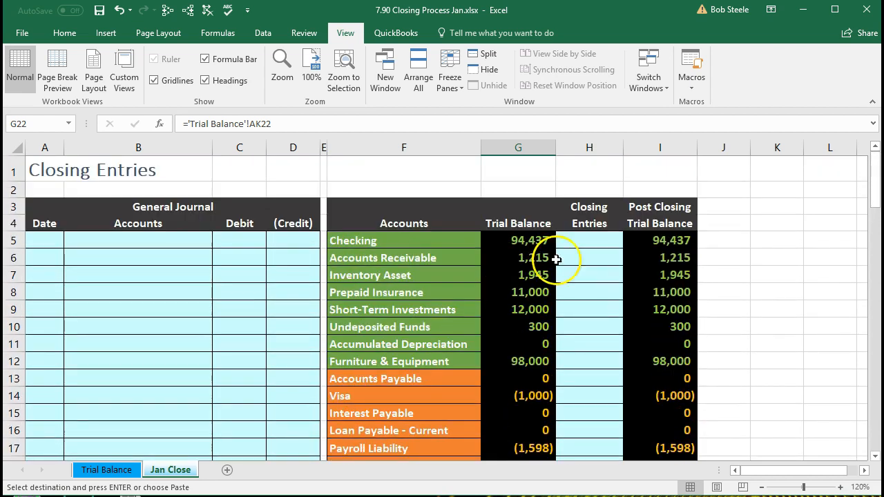
click(654, 222)
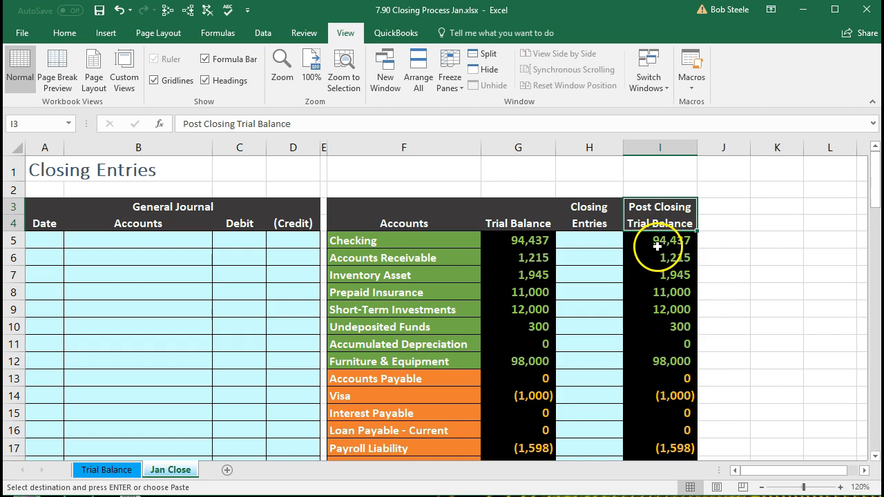
key(ctrl+Down)
scroll(660, 238, up, 9)
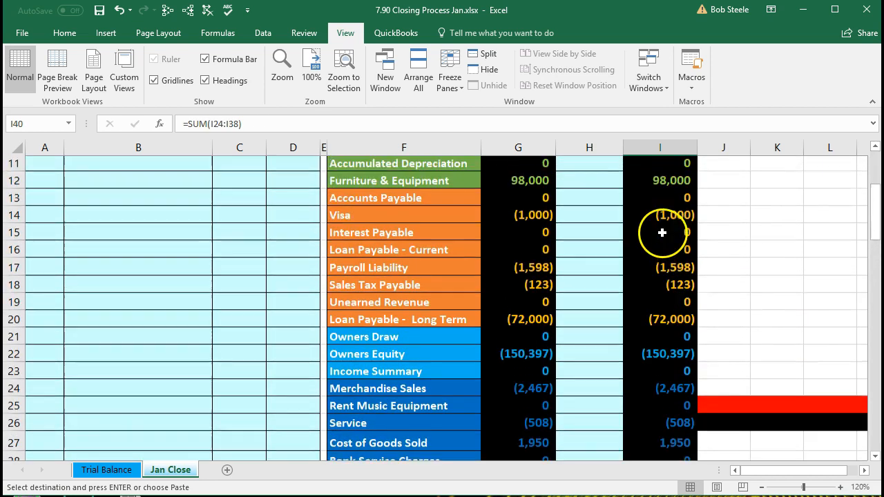
scroll(666, 226, up, 2)
click(667, 239)
key(alt+equal)
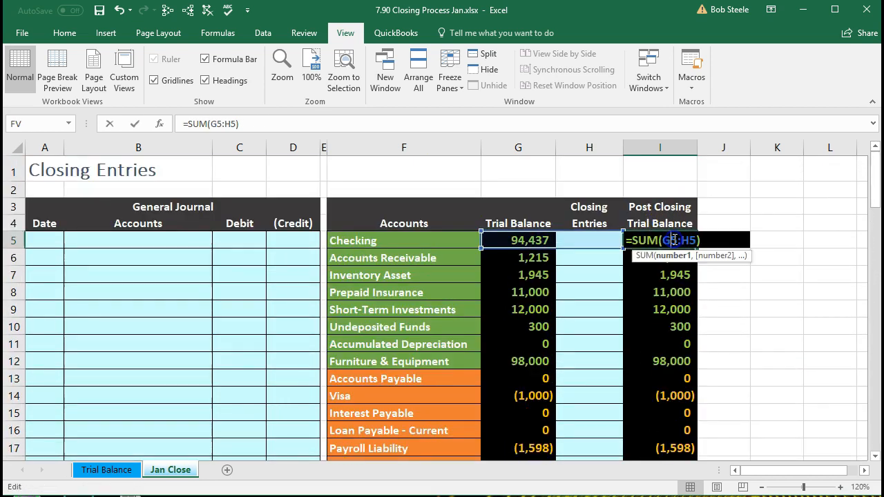
key(Return)
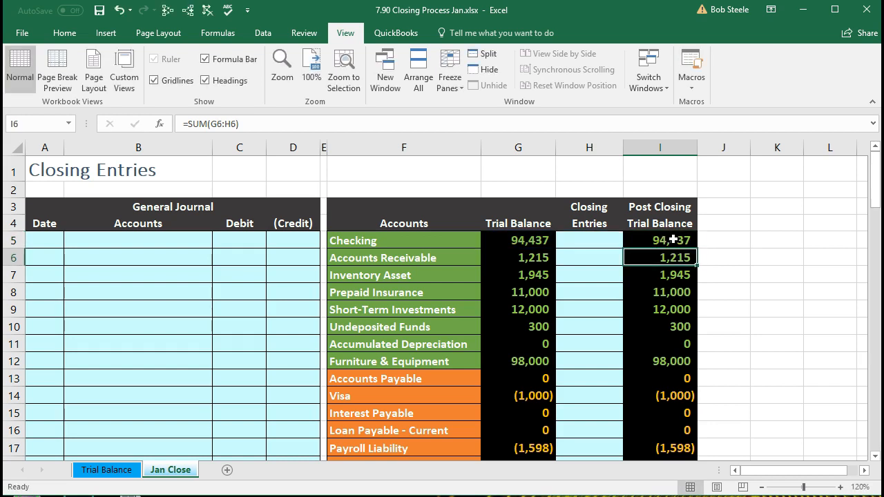
scroll(673, 239, down, 5)
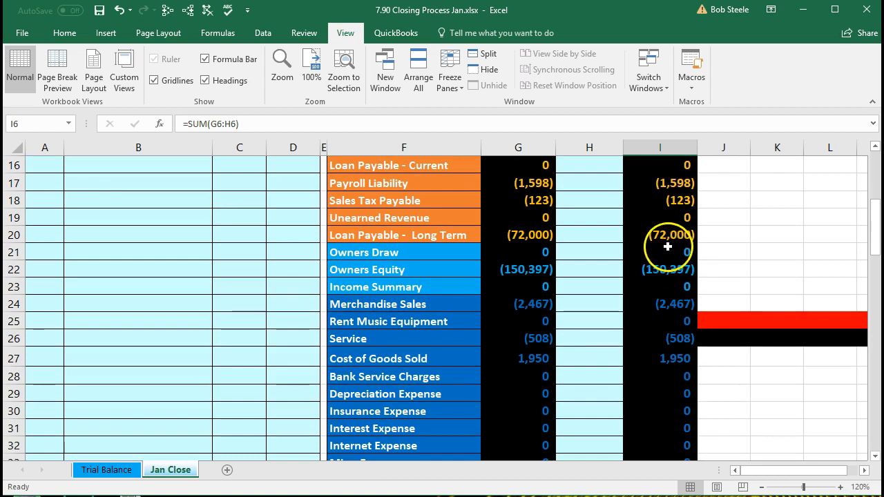
click(667, 268)
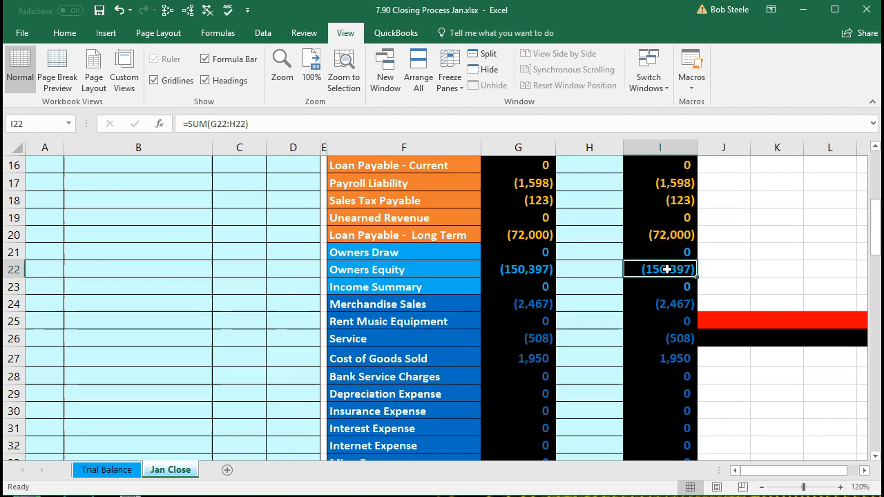
drag(667, 287, 672, 360)
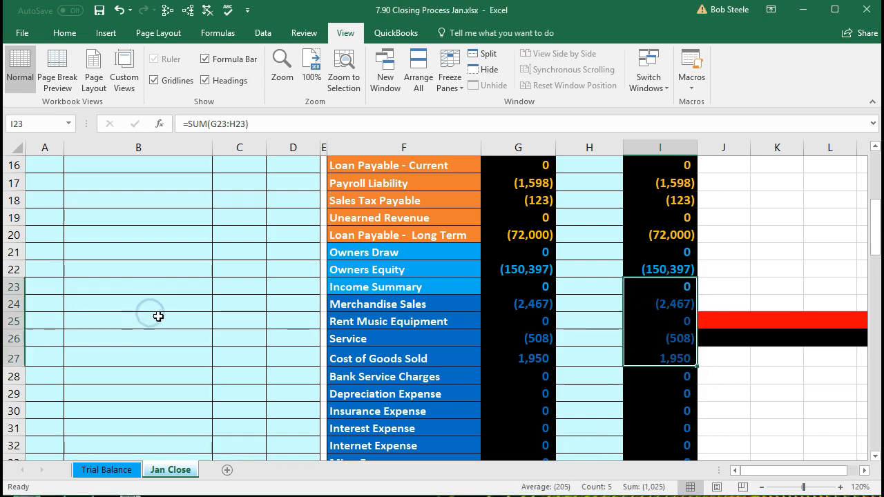
scroll(159, 317, up, 1)
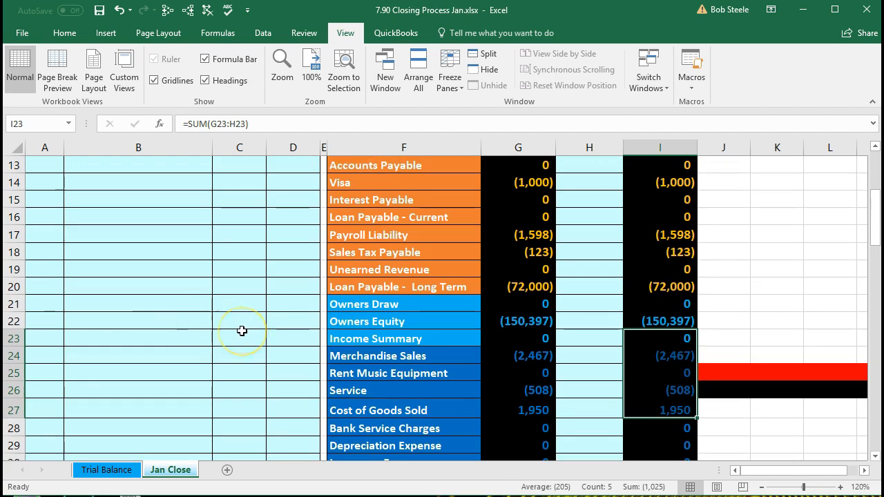
scroll(241, 331, down, 1)
click(345, 305)
drag(345, 304, 510, 336)
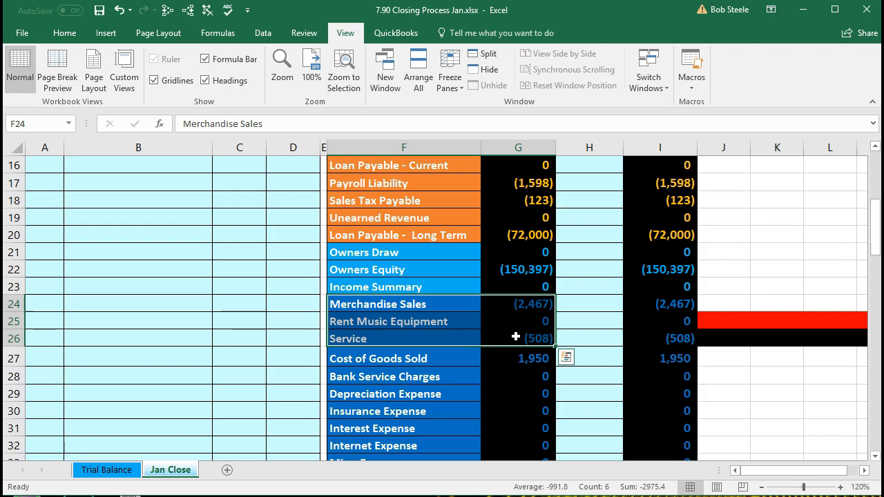
click(466, 374)
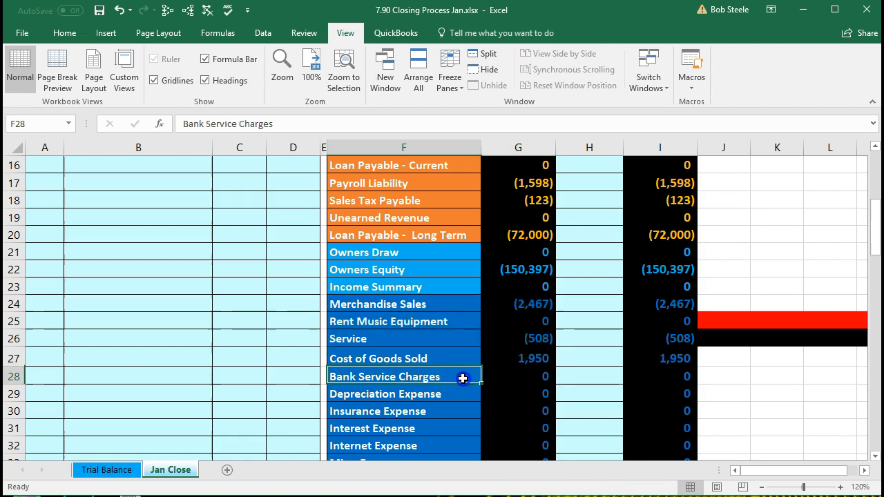
mouse_move(429, 305)
mouse_down()
mouse_move(426, 329)
mouse_move(420, 308)
mouse_up()
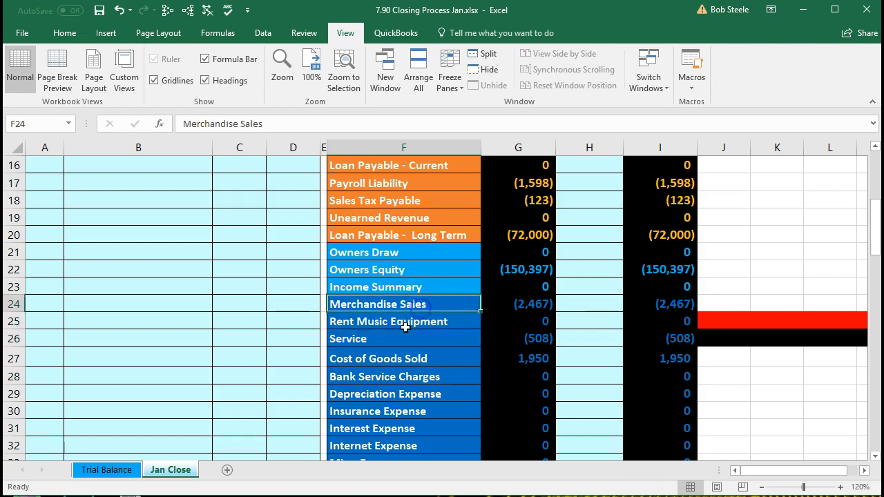
right_click(401, 310)
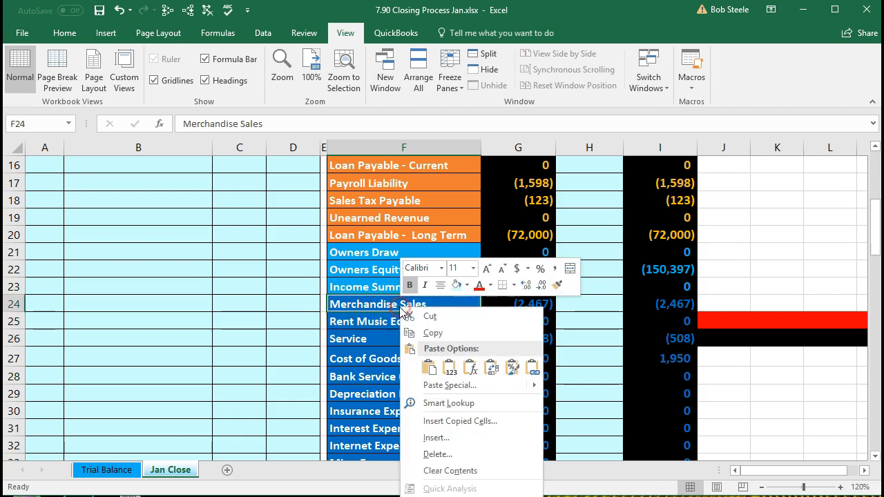
click(414, 333)
scroll(228, 342, up, 4)
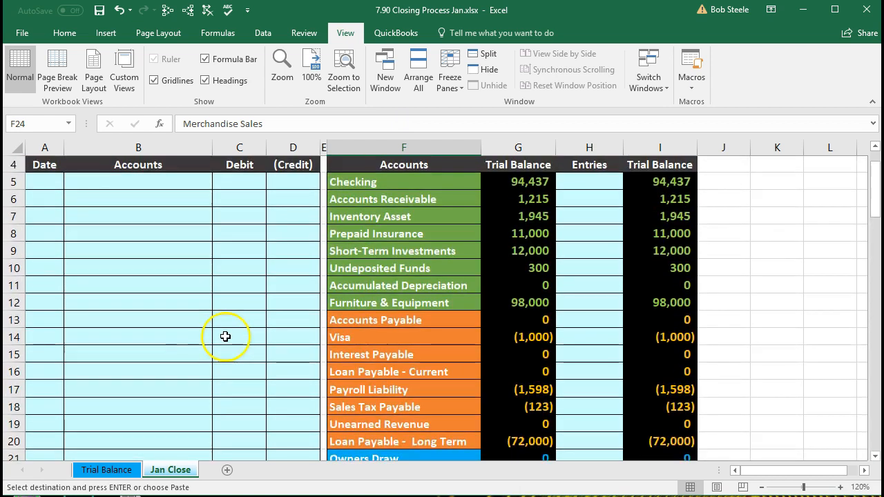
scroll(225, 336, up, 1)
click(118, 239)
right_click(118, 240)
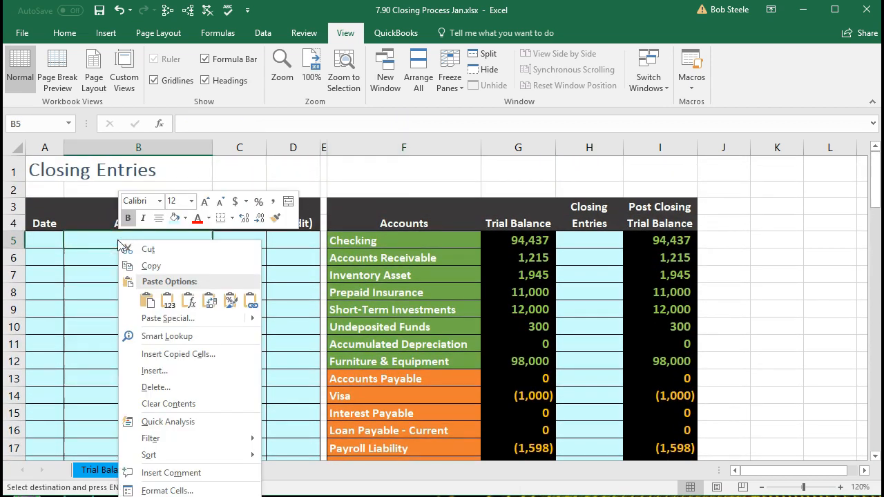
click(168, 300)
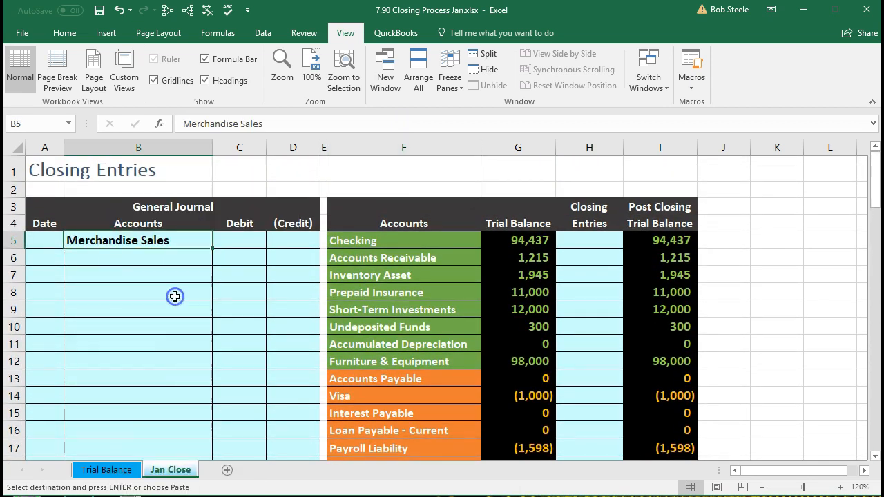
click(49, 241)
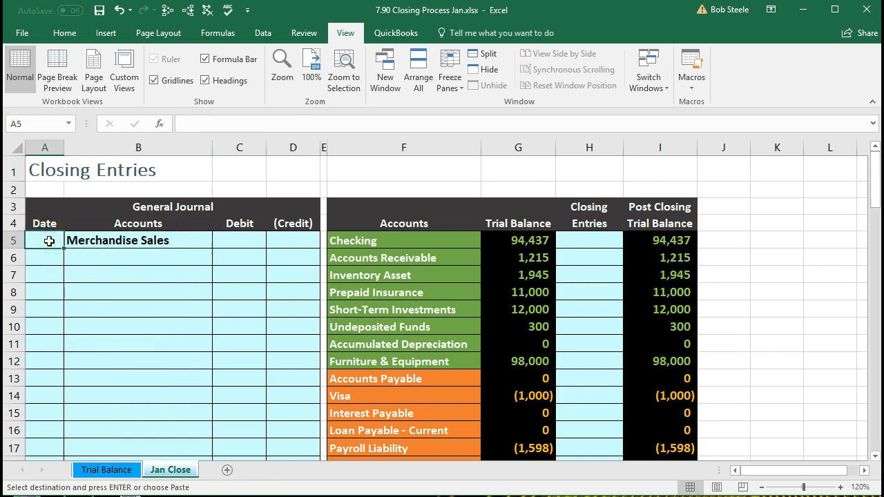
text(1/31)
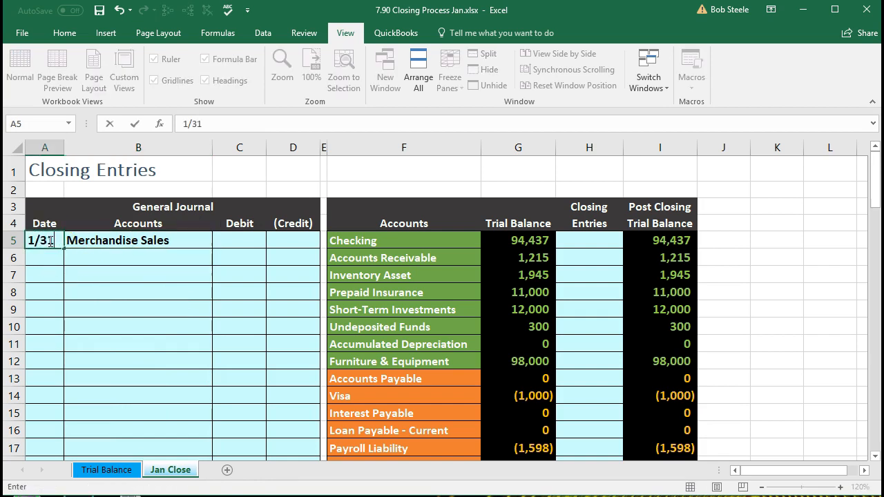
key(Return)
key(Right)
key(Right)
key(Up)
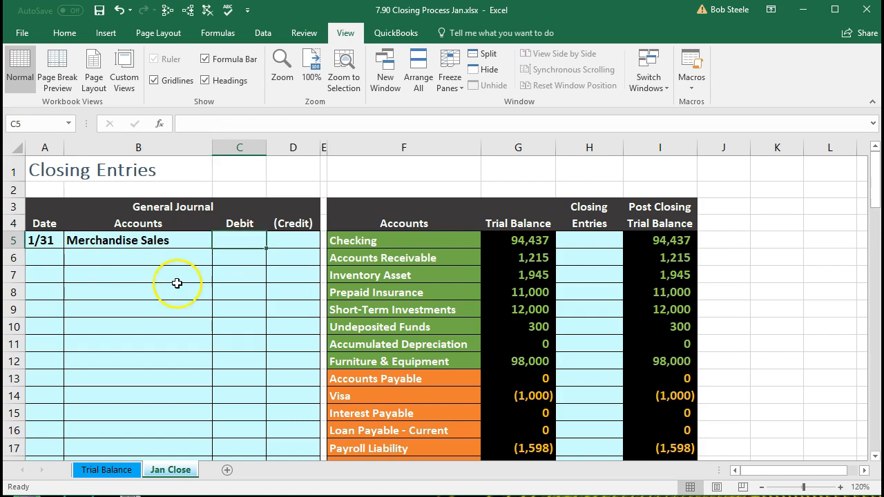
scroll(228, 304, down, 4)
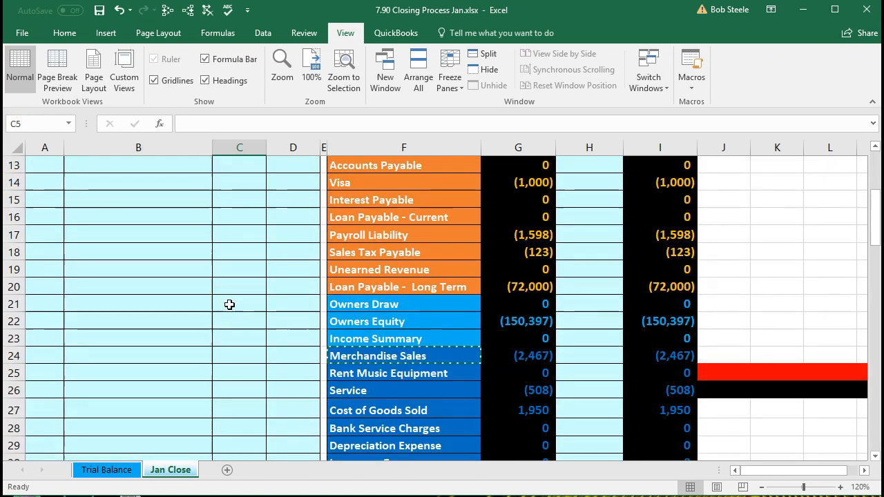
scroll(230, 304, up, 4)
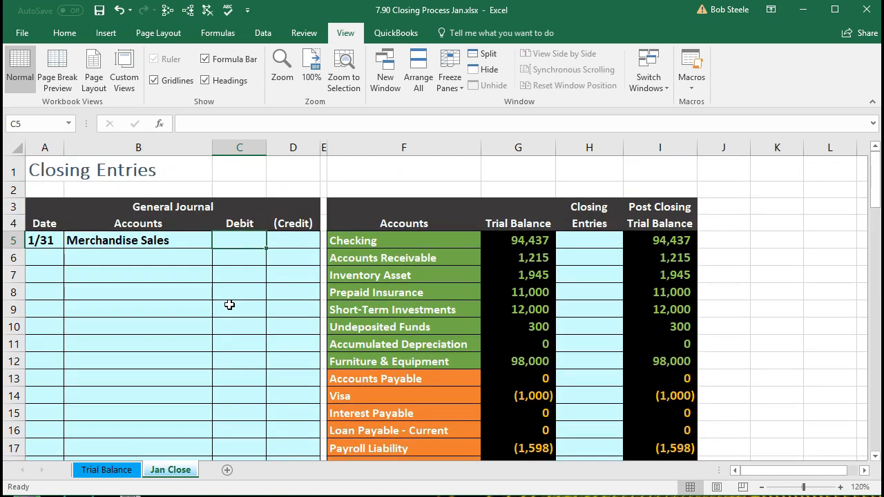
text(2467)
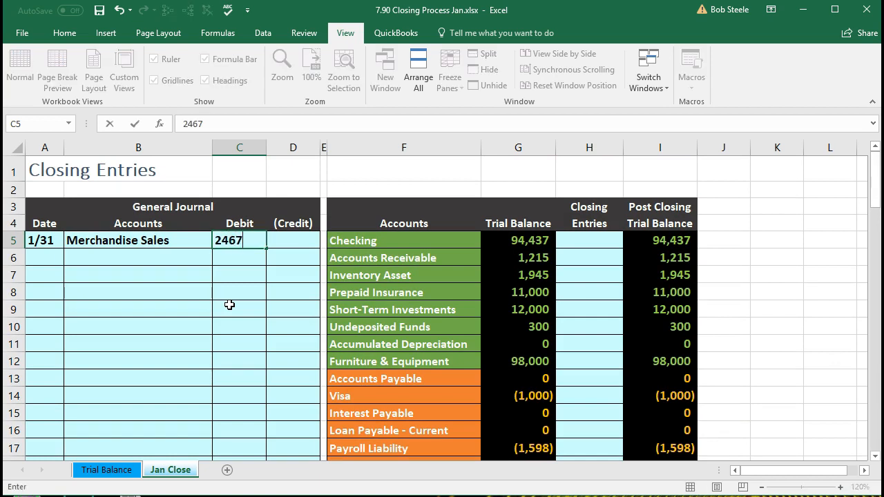
key(Return)
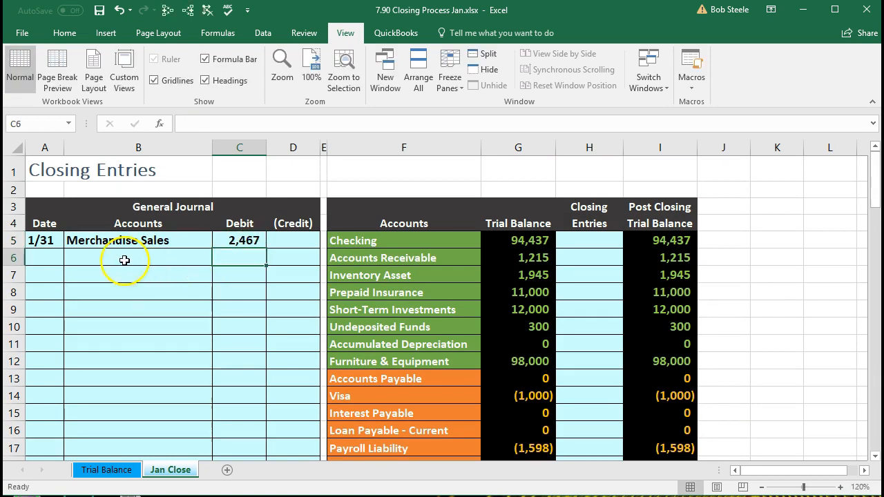
drag(48, 240, 221, 240)
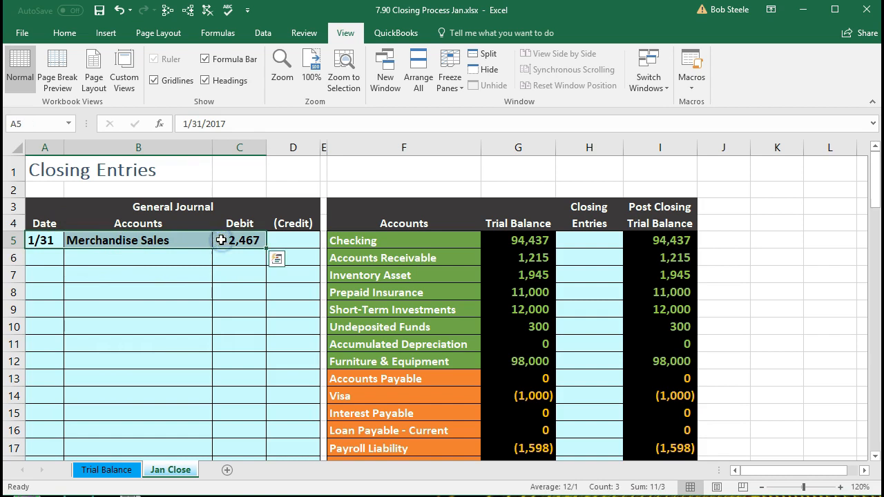
key(Delete)
scroll(247, 318, down, 2)
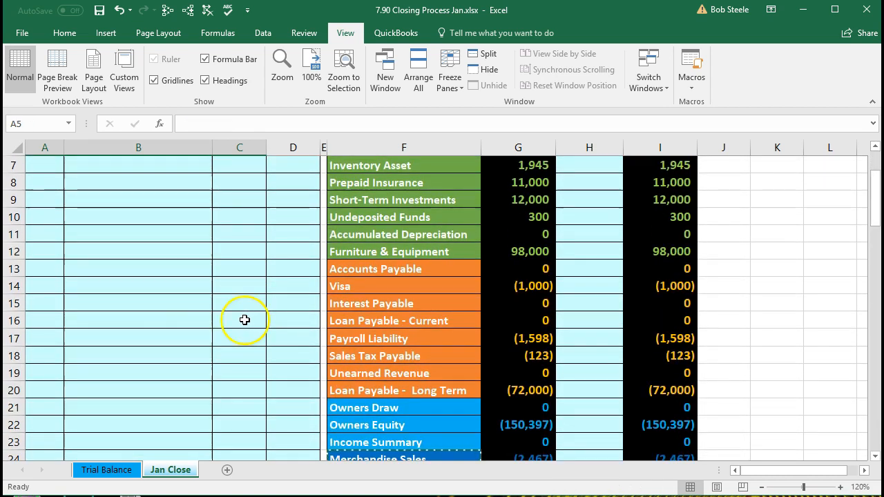
Step: Enter the closing entry date 1/31 in A15
click(54, 299)
text(1)
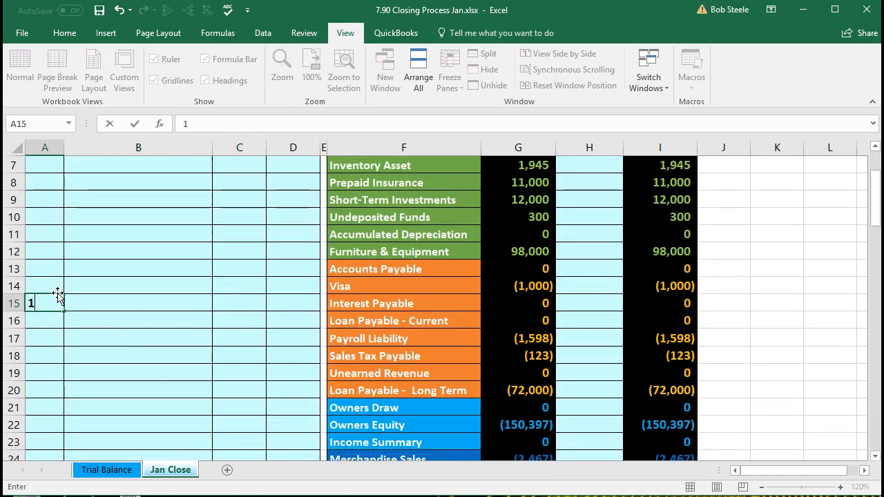
text(/31)
key(Return)
key(Up)
key(Right)
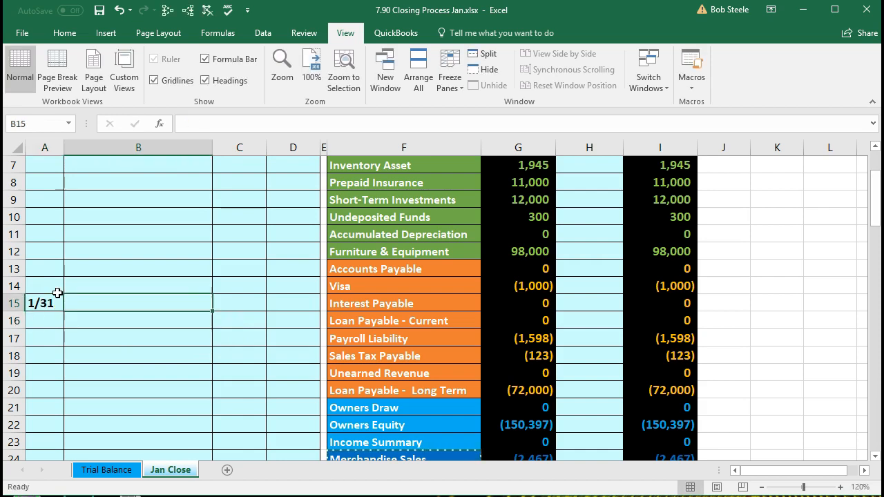
Step: Paste Merchandise Sales as a value into B15 and debit 2,467 in C15
scroll(204, 302, down, 1)
click(351, 389)
right_click(359, 406)
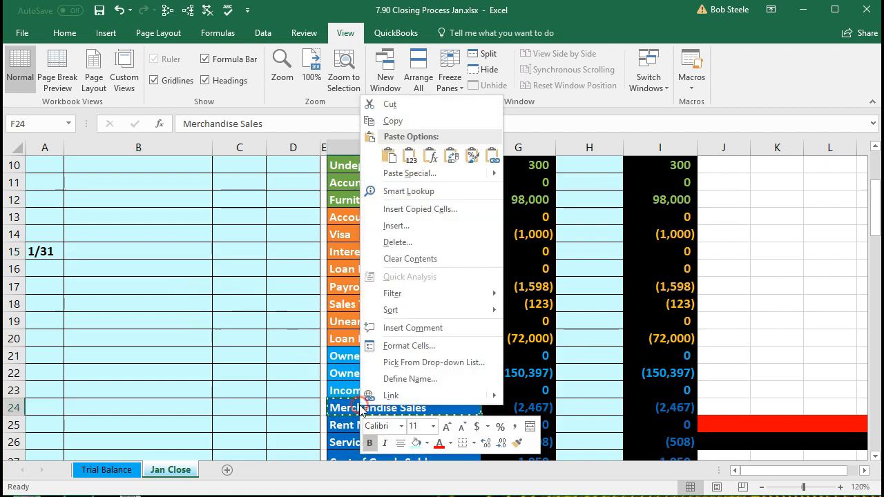
click(391, 122)
click(123, 250)
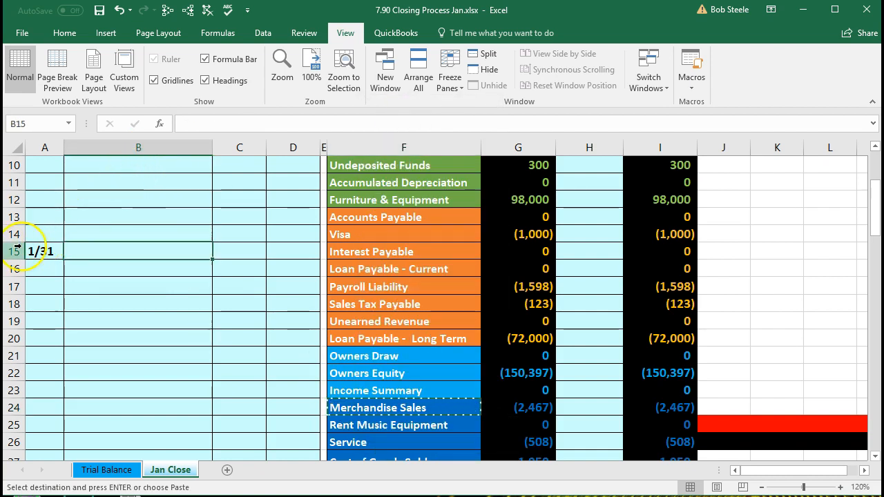
right_click(102, 251)
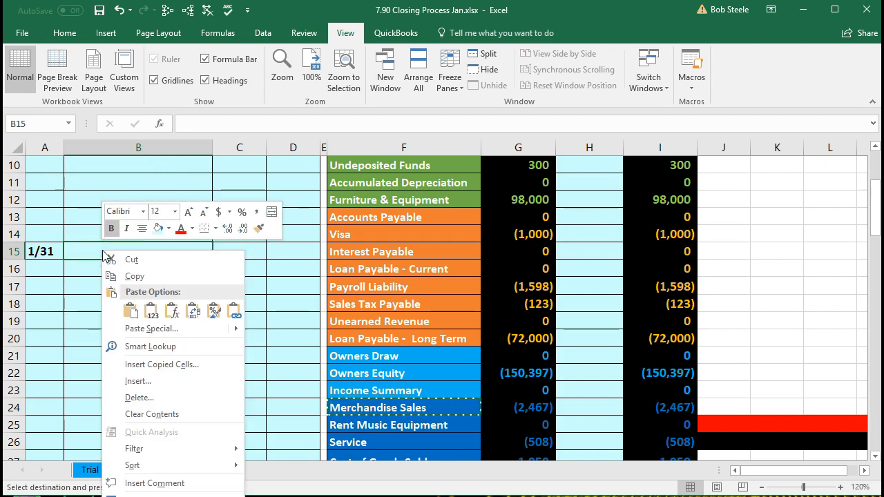
click(148, 309)
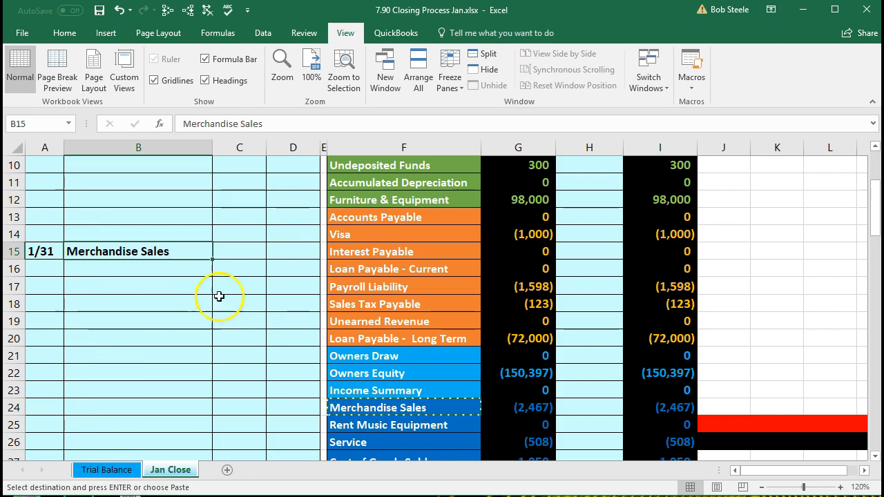
click(233, 249)
text(2,467)
key(Return)
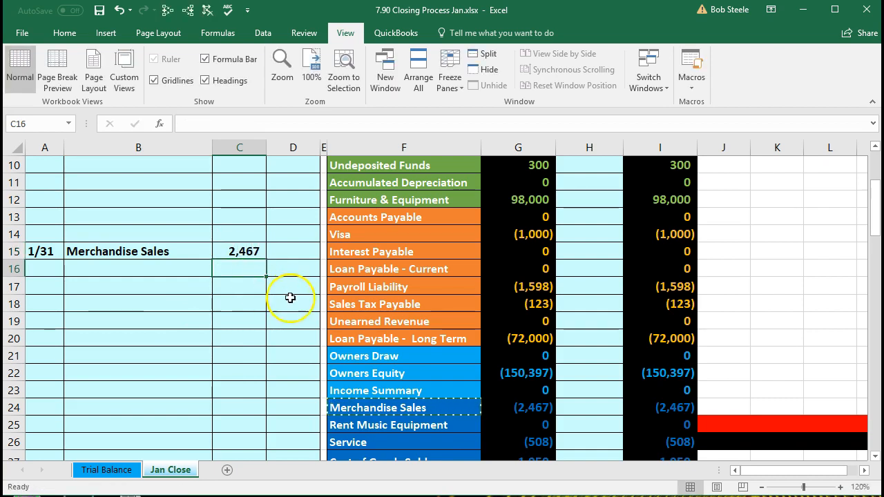
Step: Review the Rent Music Equipment balance and copy the Service account name
click(366, 428)
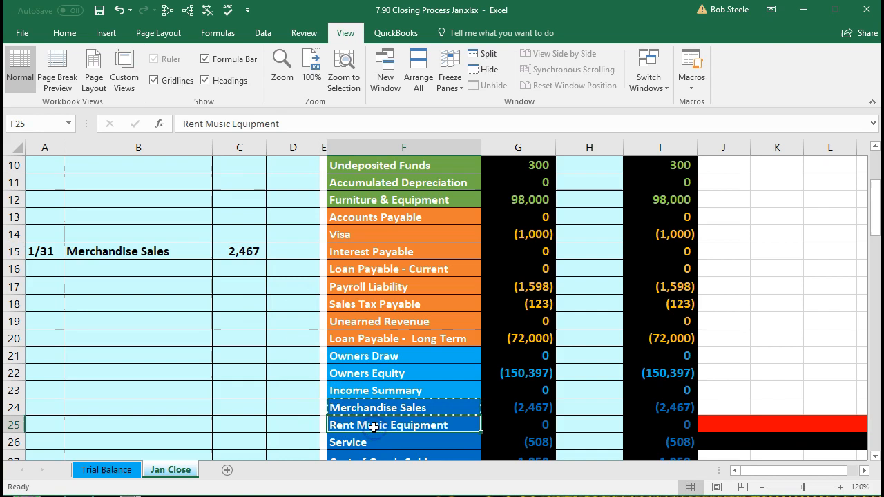
click(505, 428)
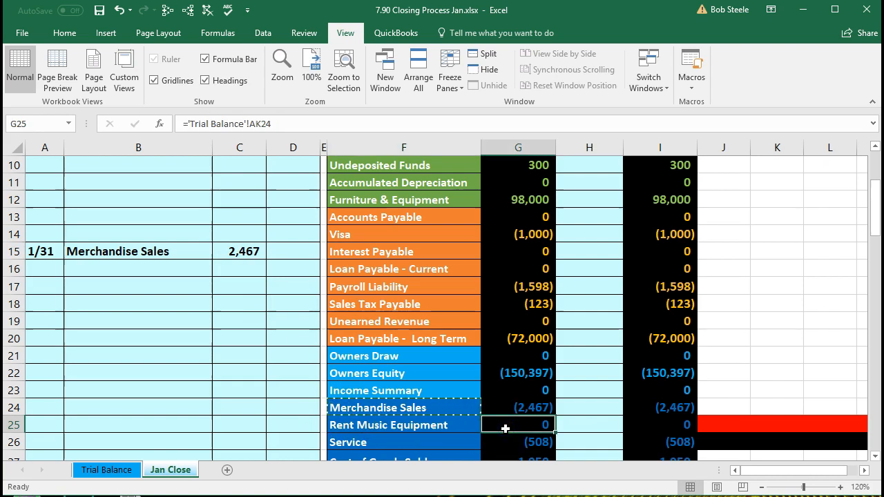
click(644, 427)
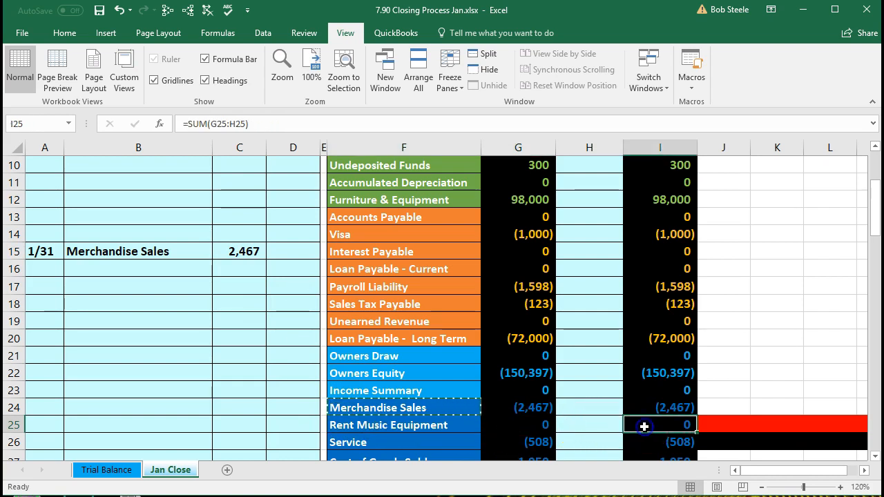
click(405, 443)
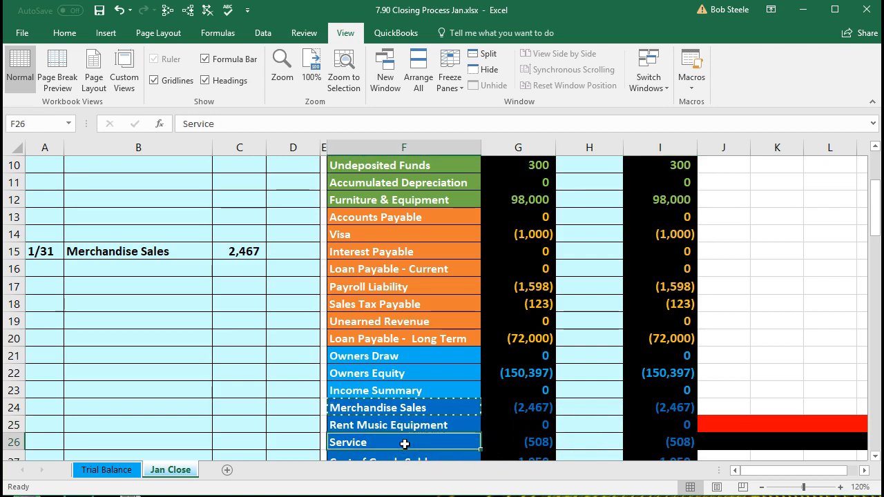
right_click(405, 443)
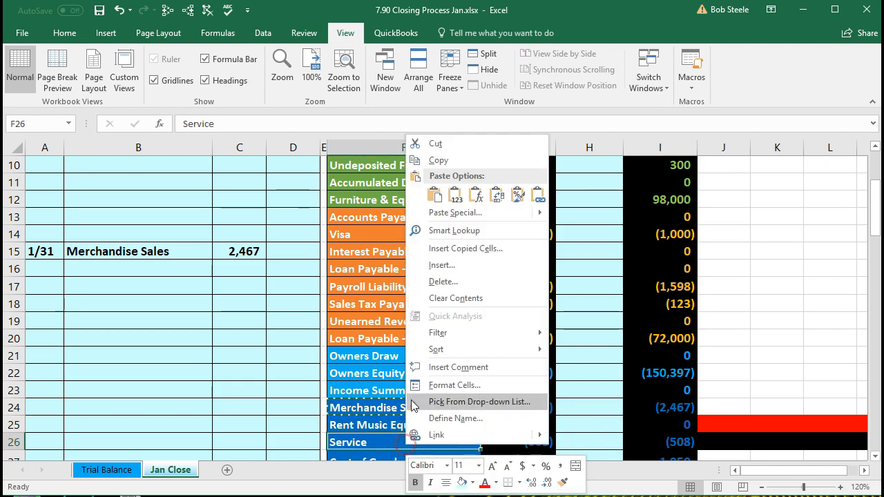
click(431, 159)
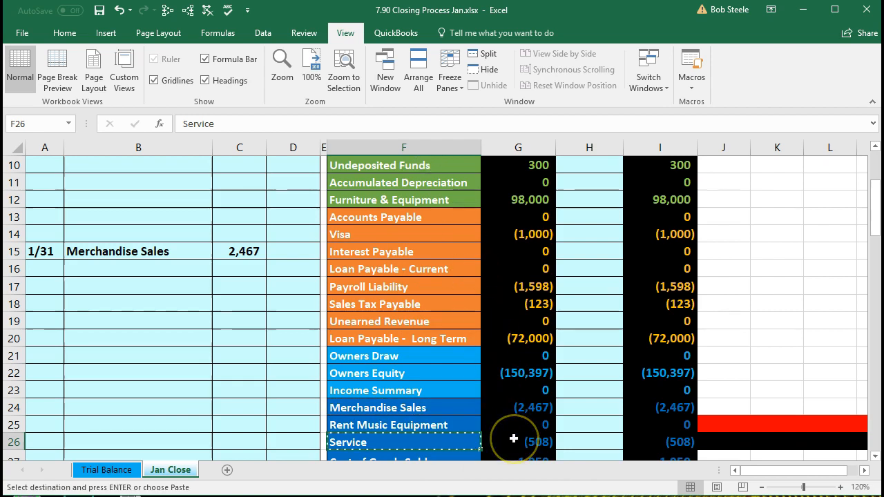
Step: Paste Service as a value into B16 and debit 508 in C16
scroll(513, 439, down, 1)
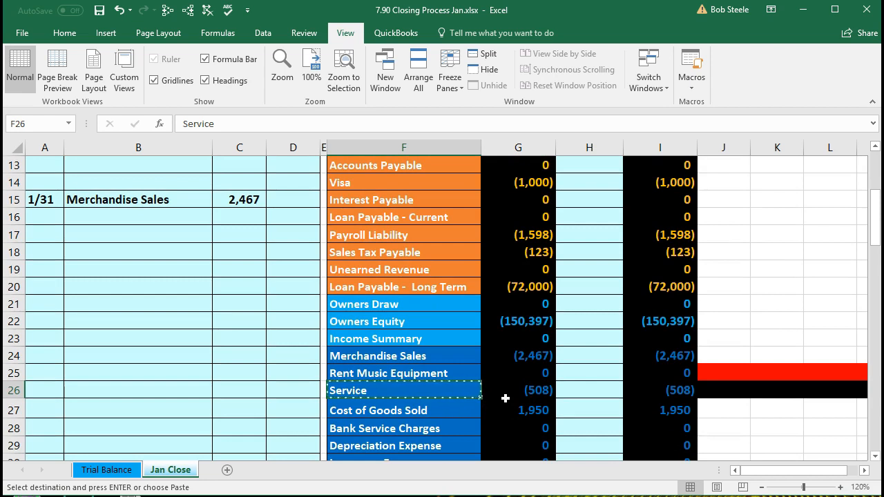
click(170, 217)
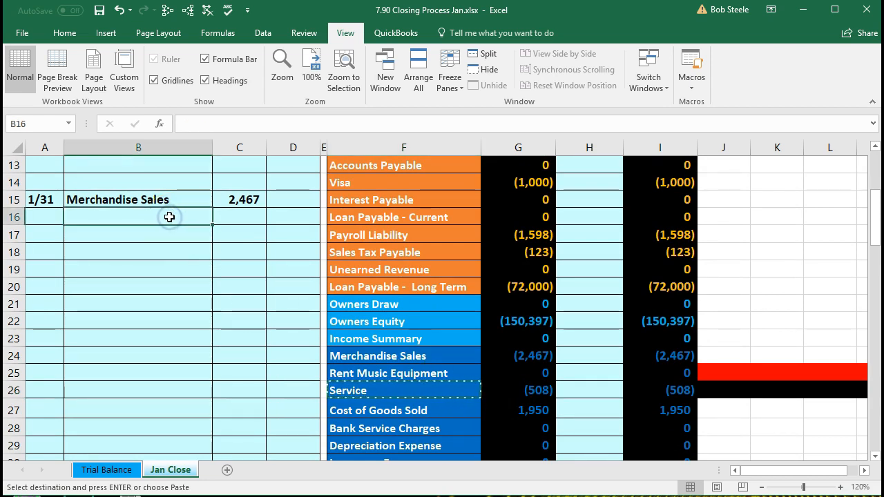
right_click(170, 217)
click(207, 276)
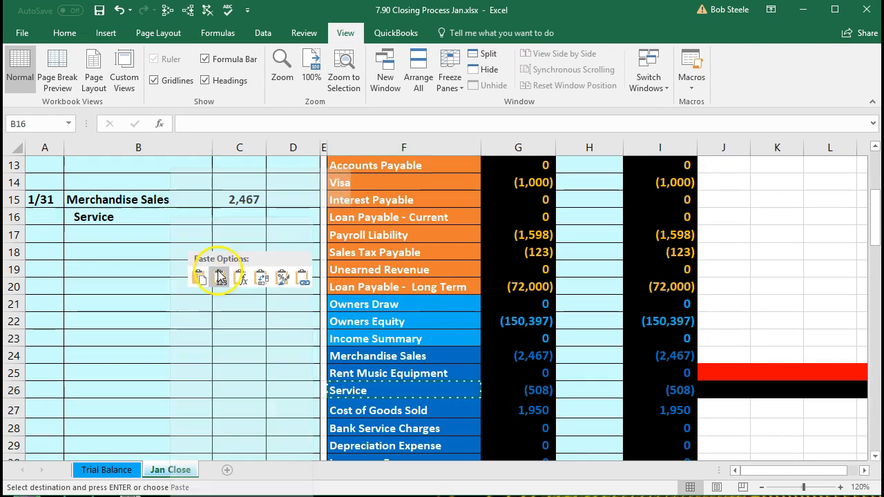
click(223, 220)
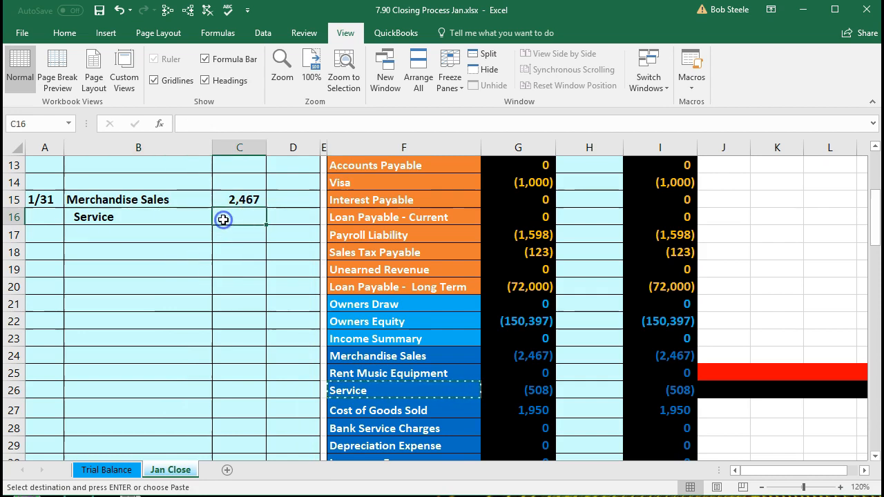
text(5)
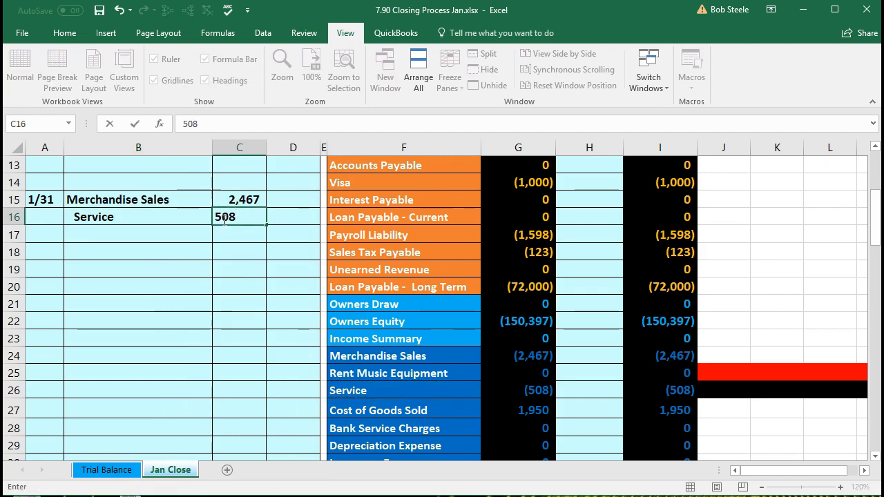
text(08)
key(Return)
click(192, 218)
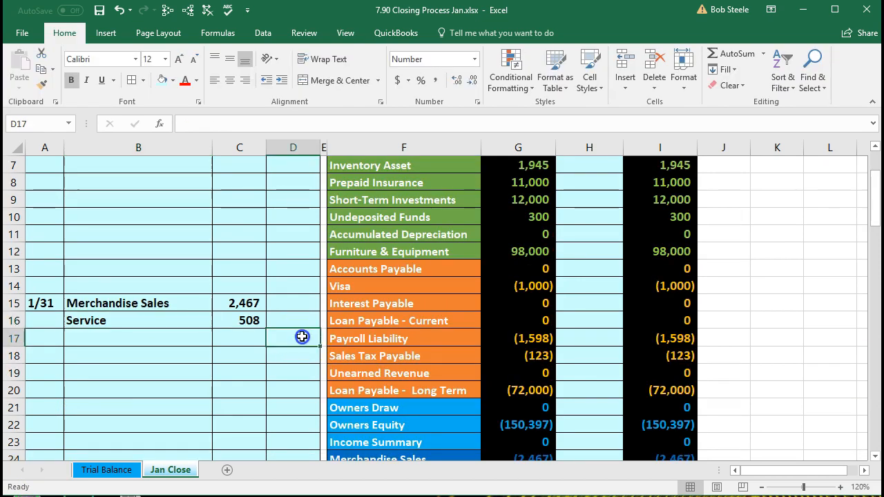
Step: Credit D17 with =-SUM(C15:D16), showing (2,975), and check the two debits' total
scroll(300, 336, down, 1)
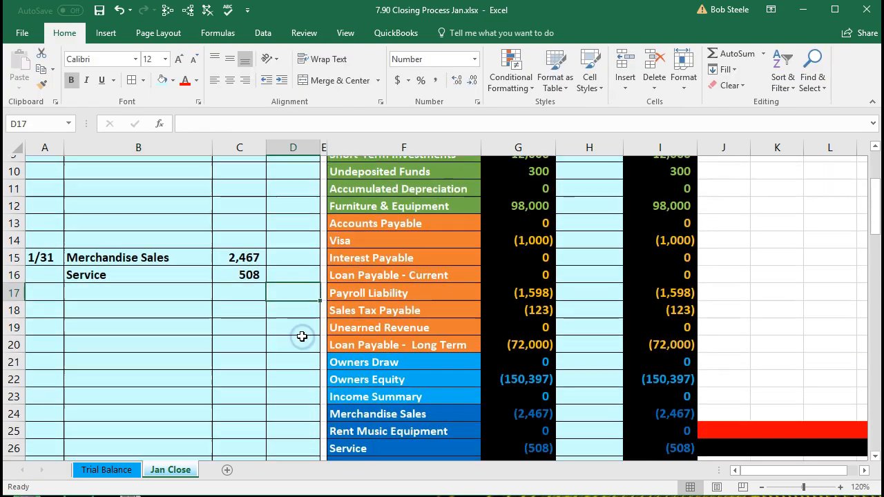
drag(248, 253, 249, 268)
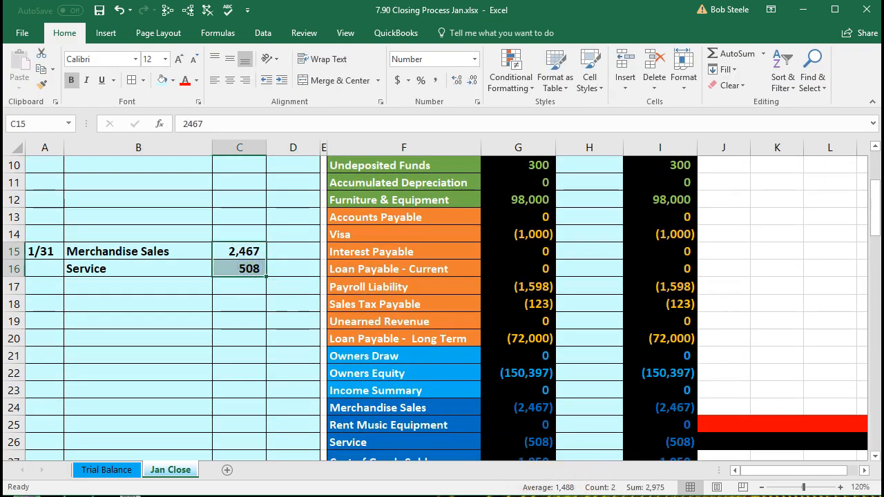
click(310, 285)
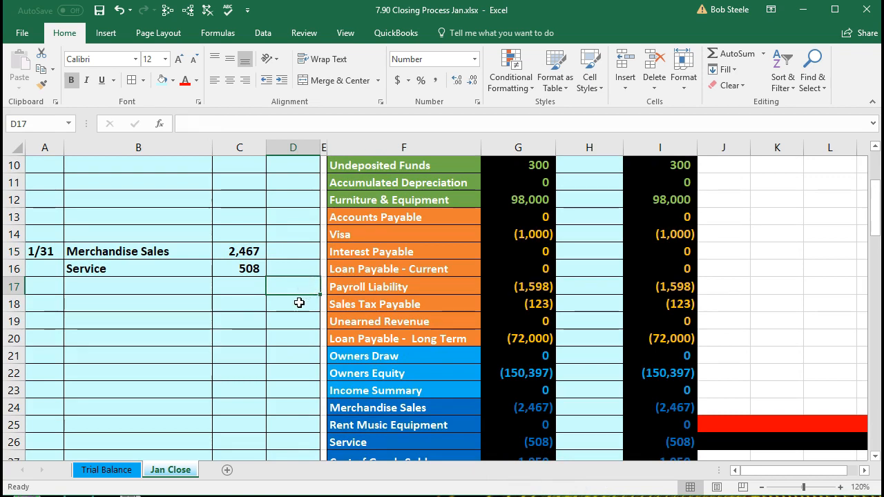
text(-)
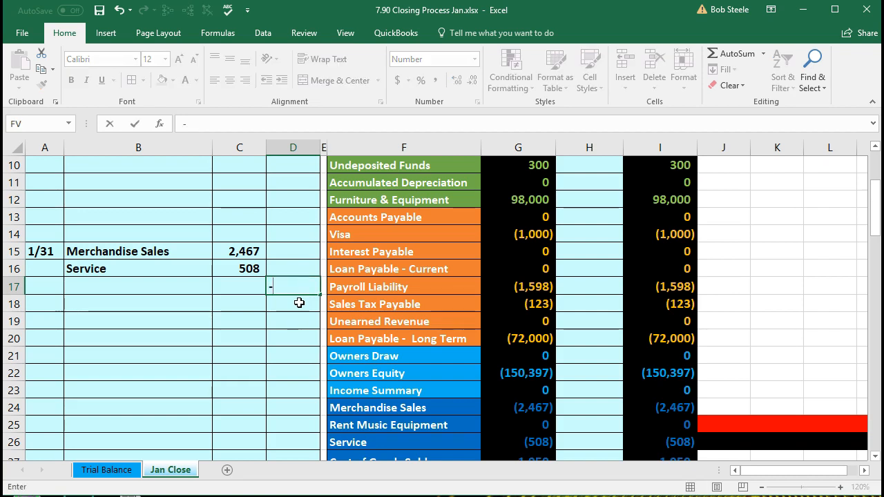
text(sum)
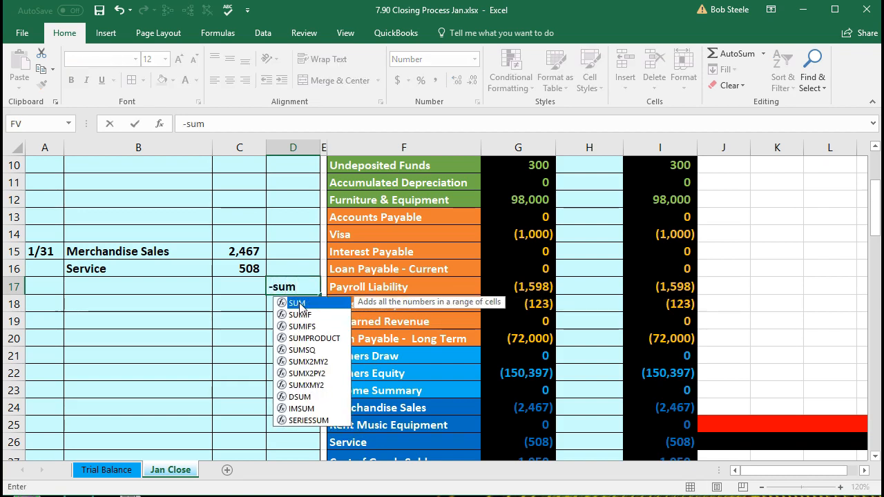
double_click(300, 304)
drag(248, 252, 293, 263)
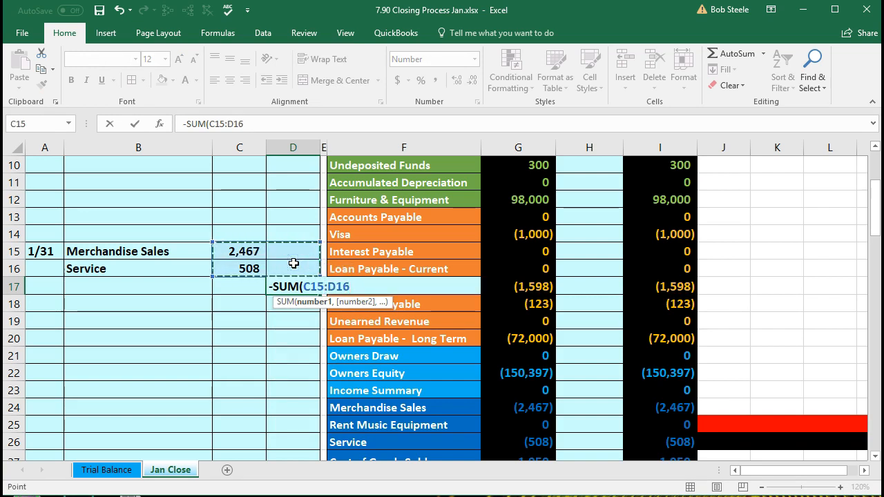
key(Return)
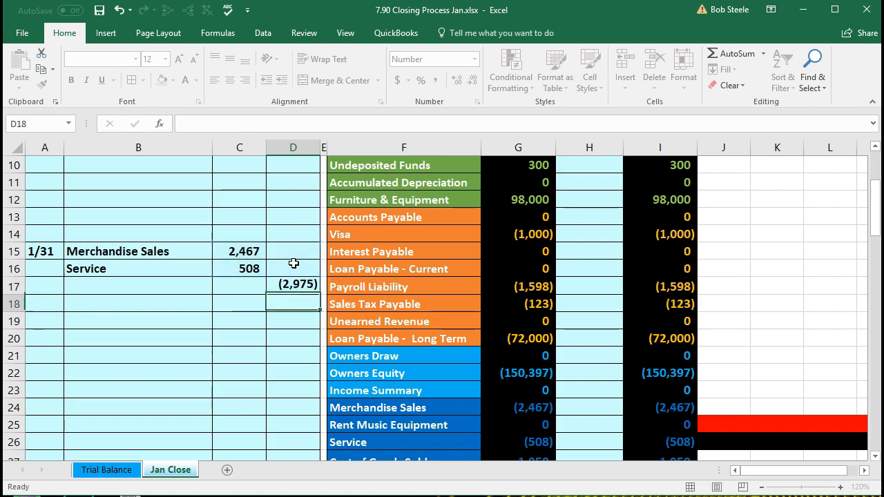
drag(238, 252, 237, 266)
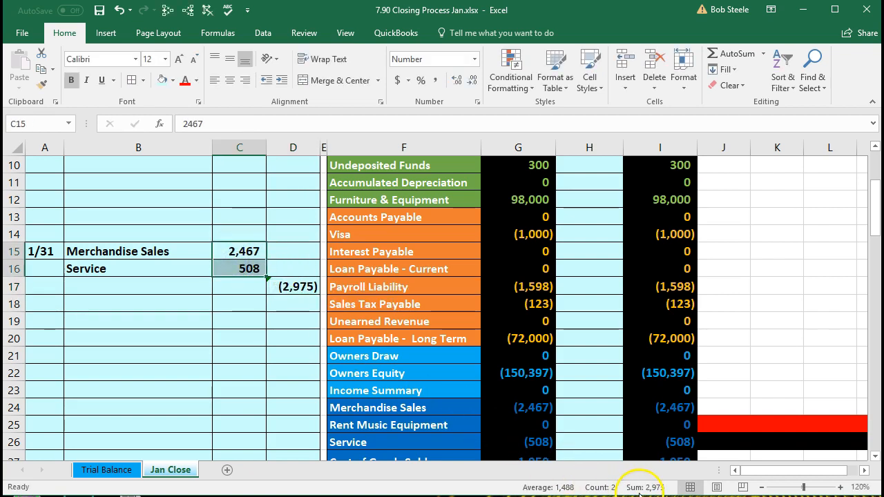
click(307, 289)
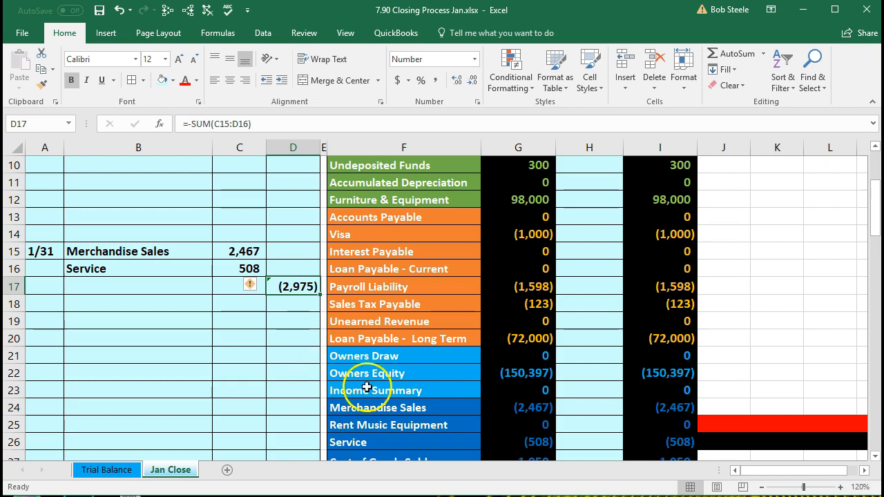
click(446, 394)
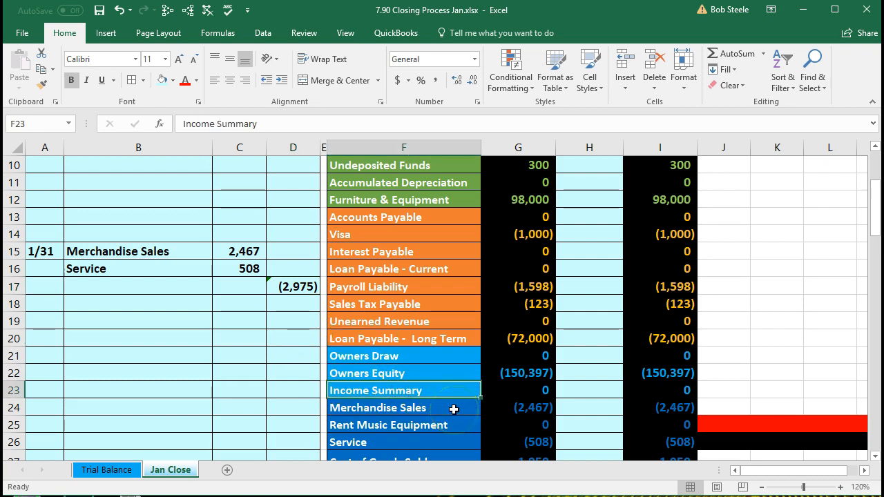
Step: Paste Income Summary as a value into B17 and indent it as the credited account
click(444, 397)
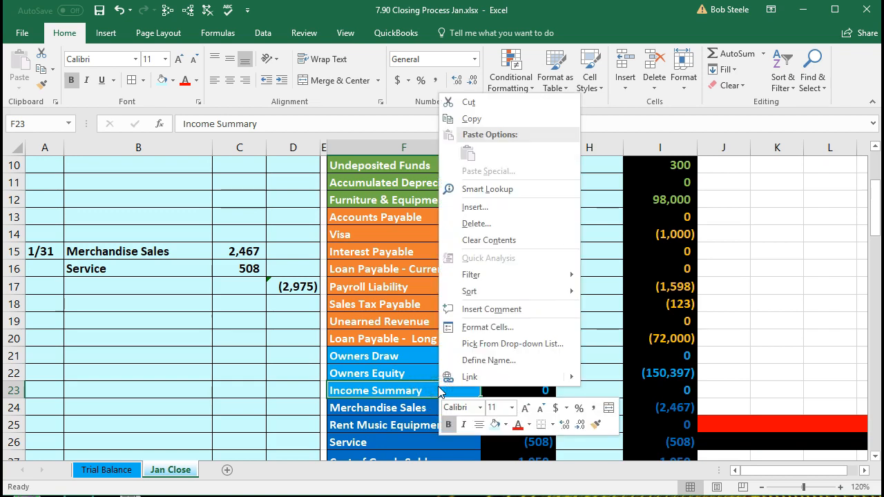
click(471, 119)
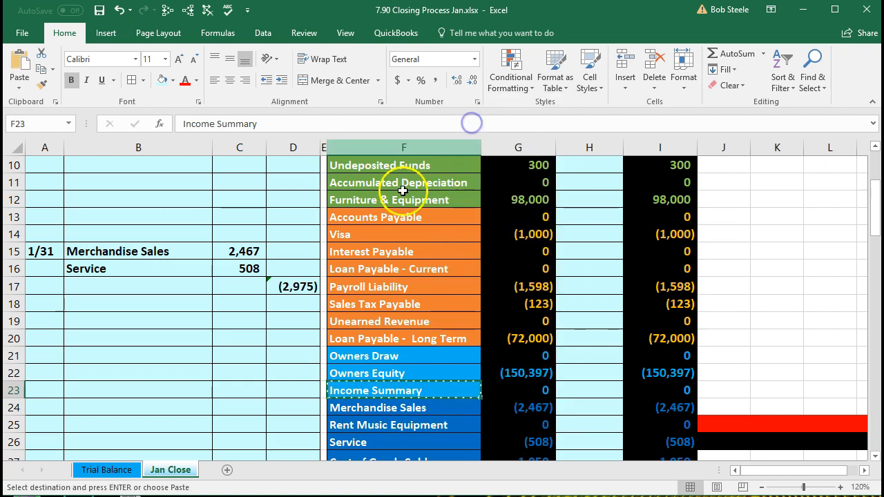
click(169, 286)
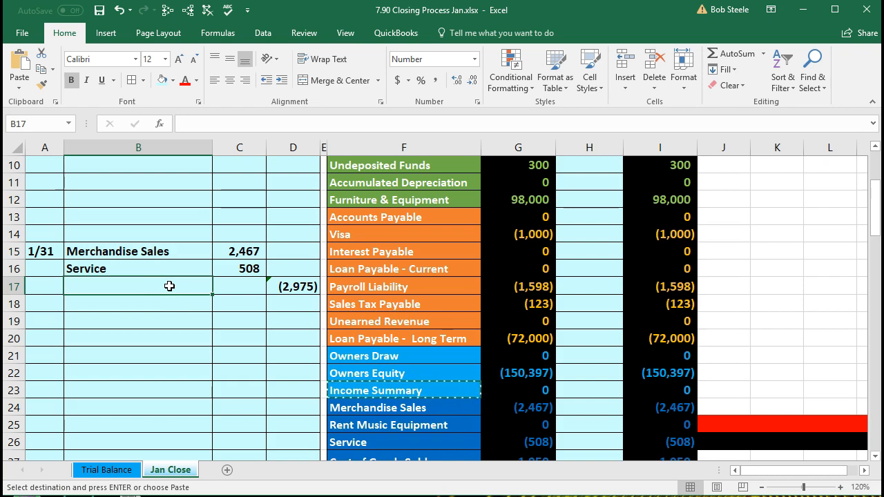
right_click(169, 286)
click(214, 343)
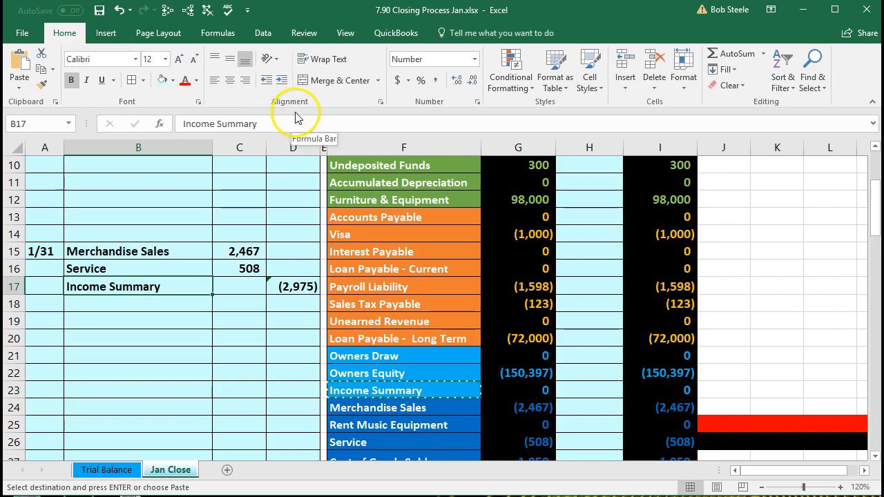
click(282, 82)
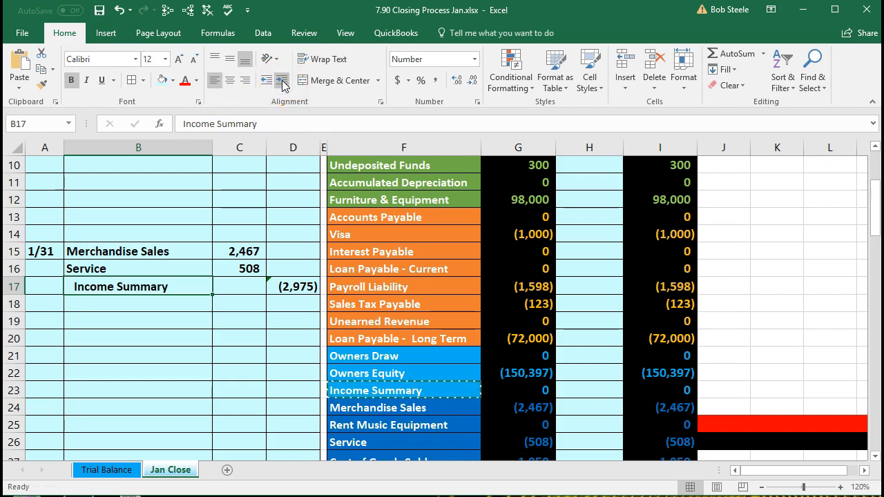
drag(159, 251, 278, 286)
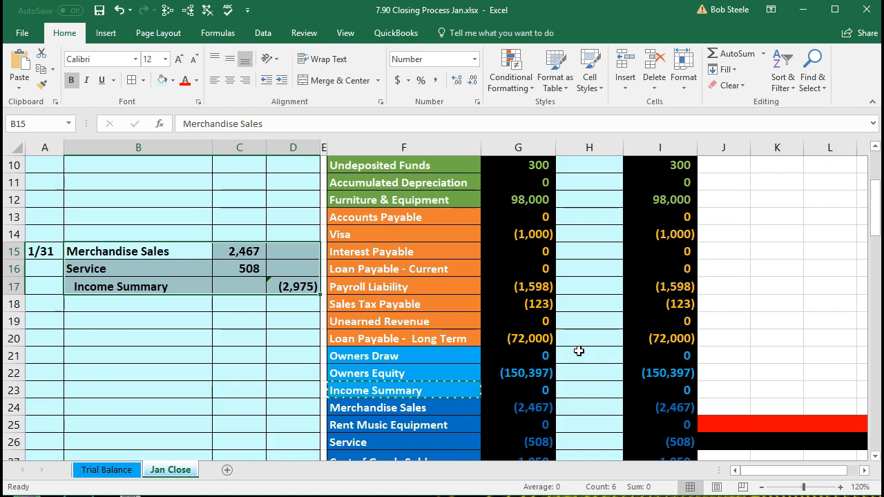
click(584, 406)
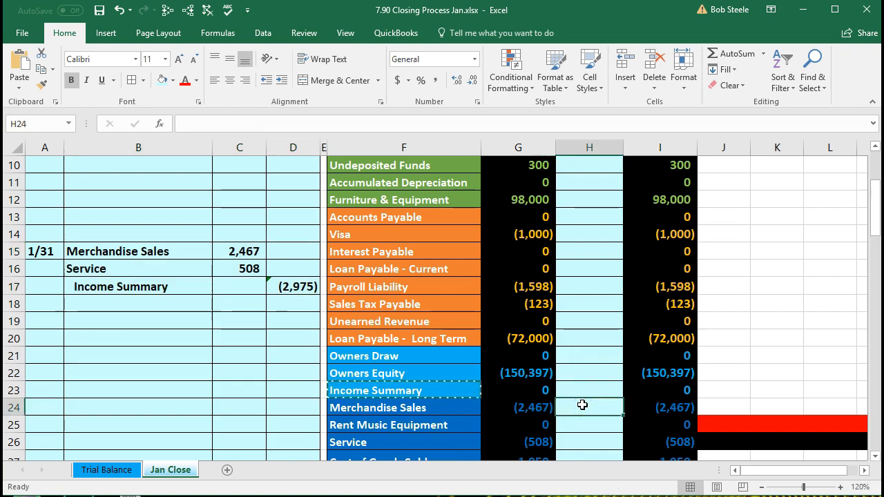
Step: Link the Merchandise Sales and Service closing cells to the journal's 2,467 (=C15) and 508 (=C16)
text(=)
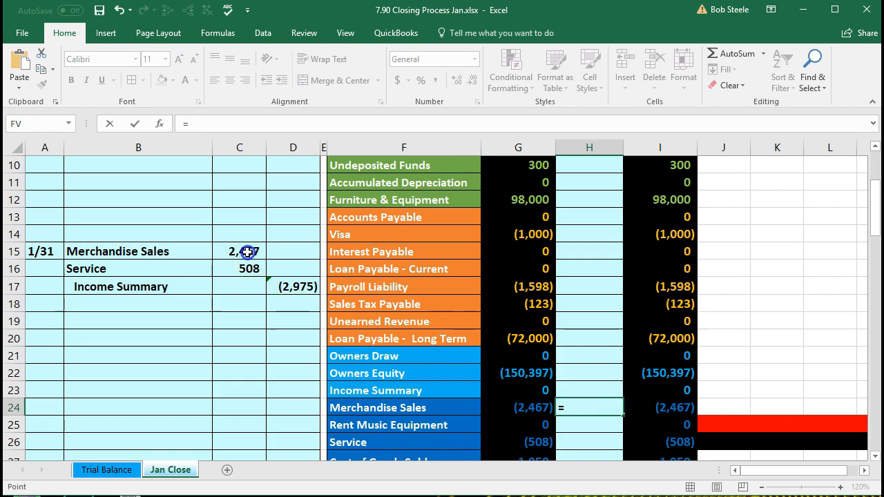
click(246, 252)
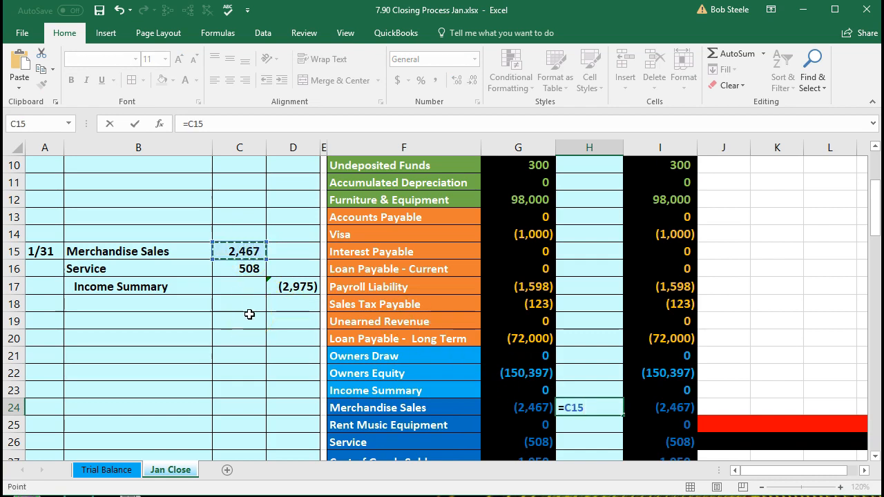
key(Return)
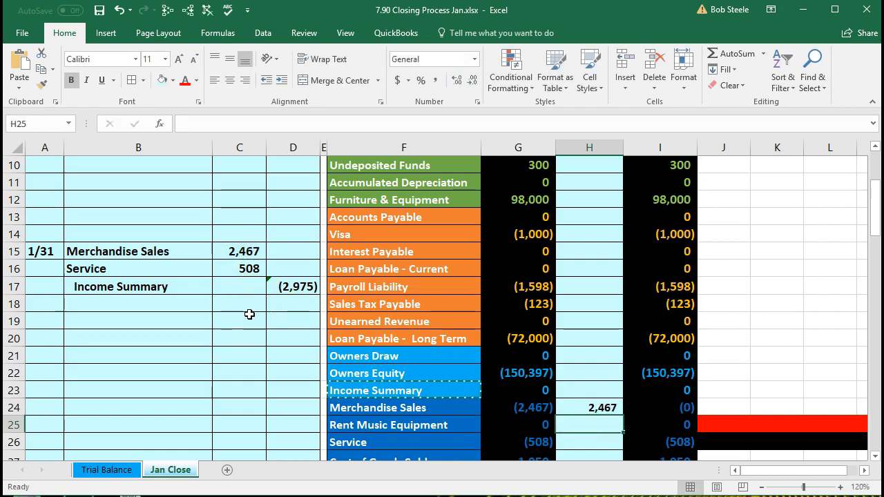
click(651, 410)
click(596, 441)
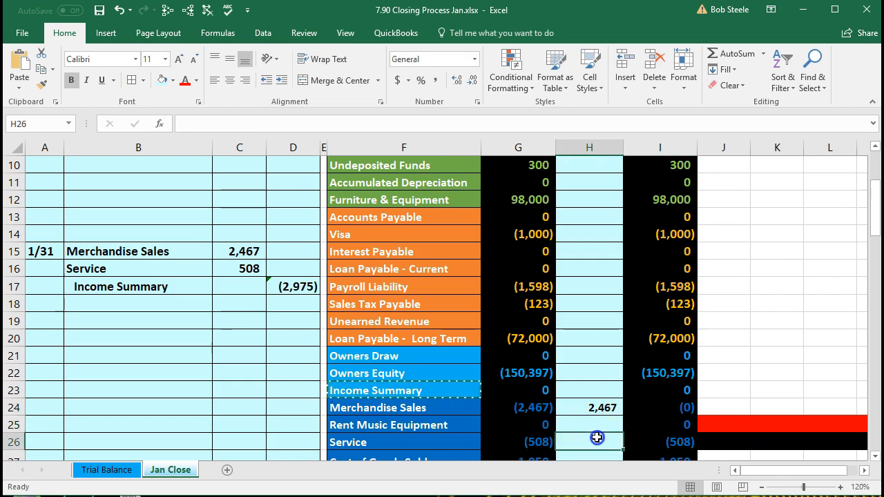
scroll(596, 439, down, 1)
click(574, 402)
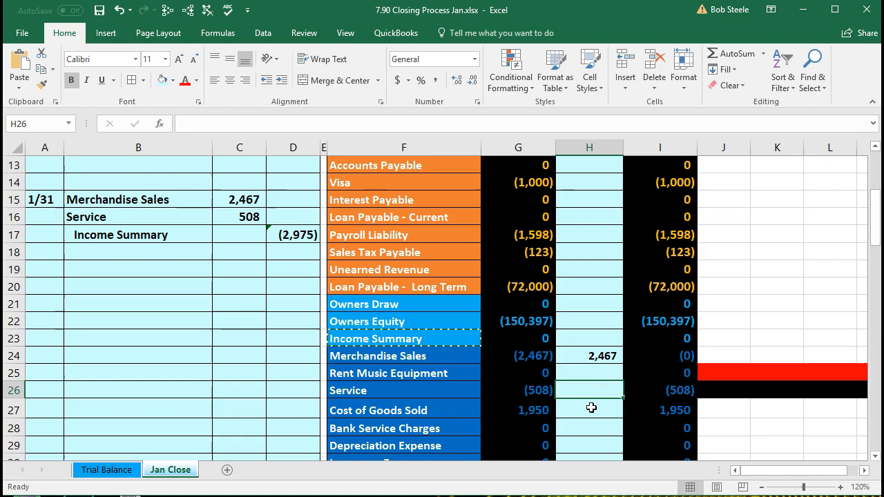
text(=)
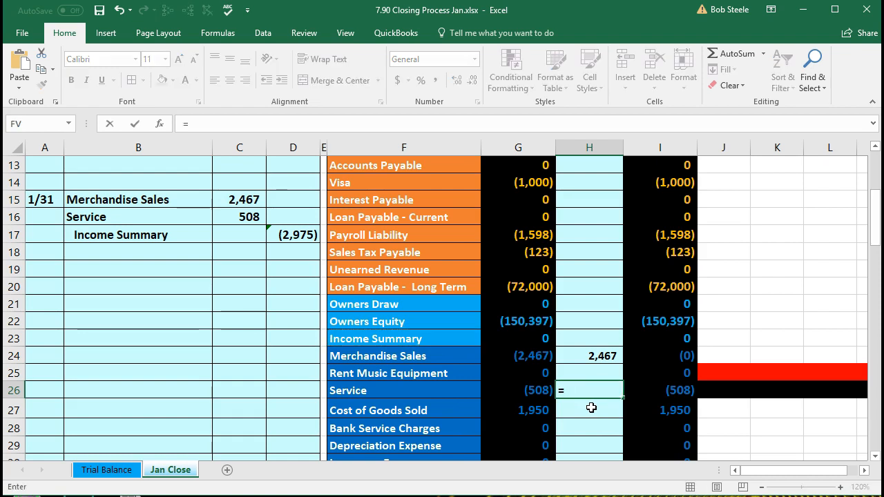
click(249, 217)
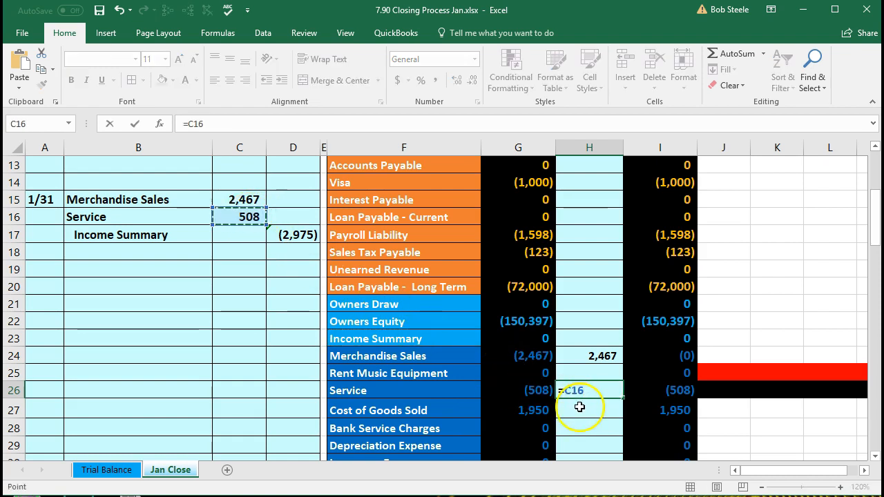
key(Return)
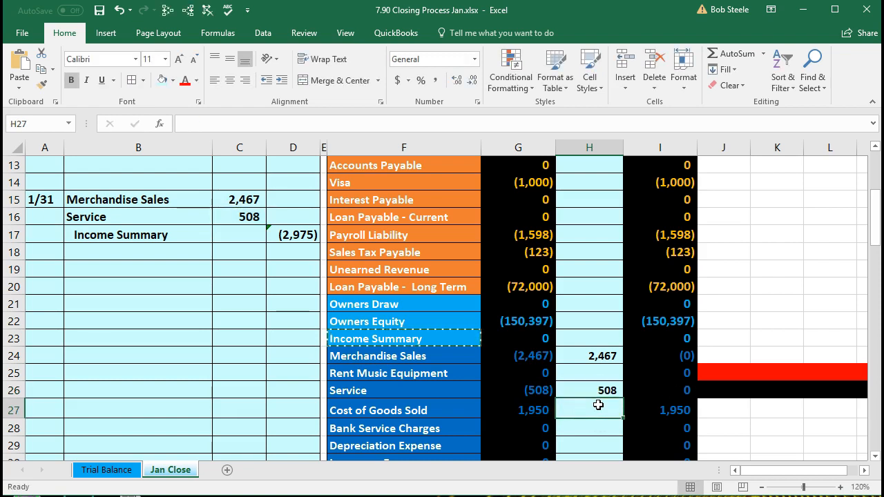
Step: Review Income Summary's trial balance amount and post-closing balance formula
click(582, 337)
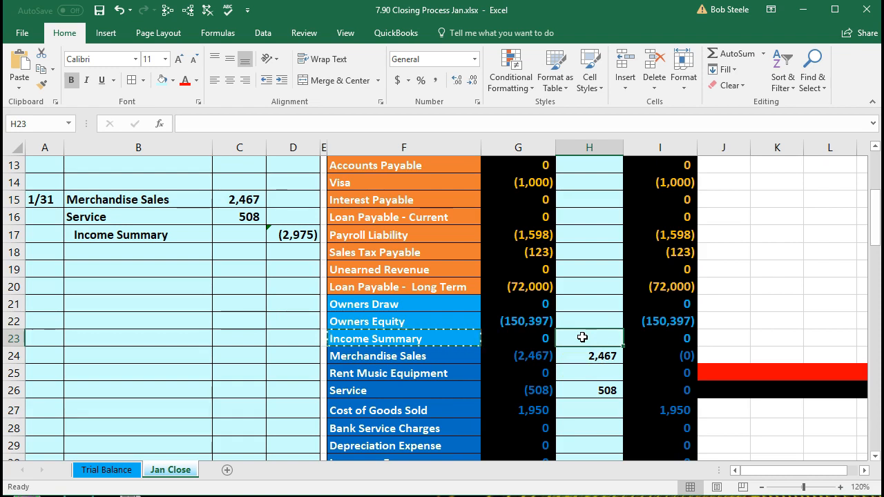
click(537, 338)
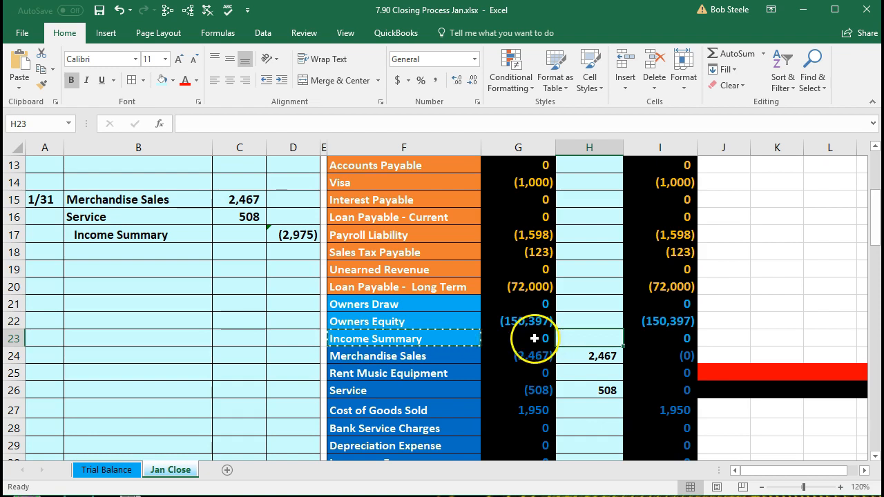
click(662, 340)
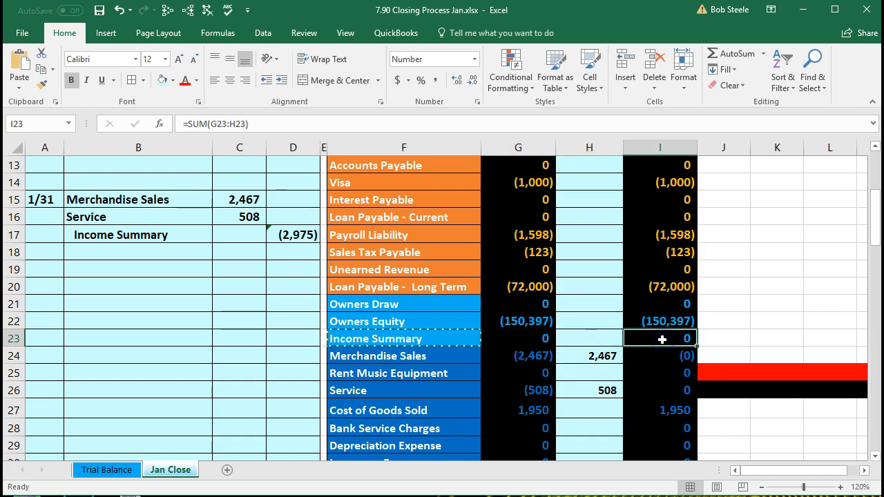
click(609, 337)
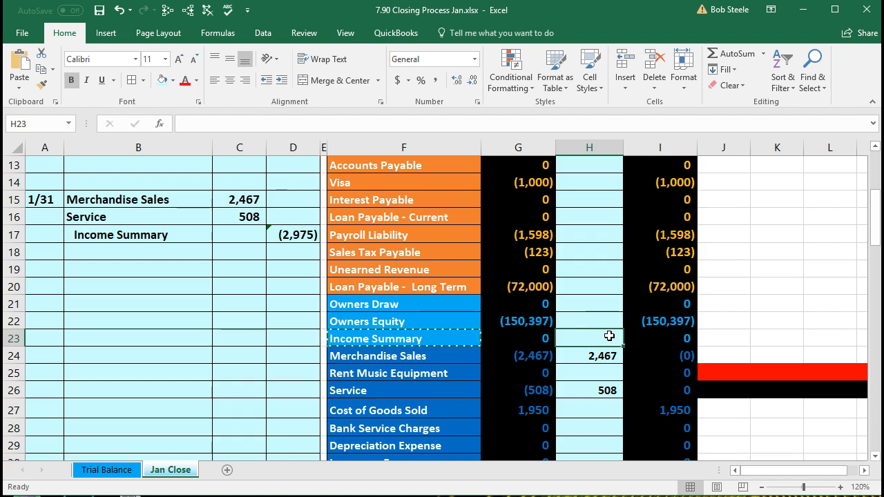
Step: Link Income Summary's closing cell to the journal credit in D17, giving (2,975)
text(=)
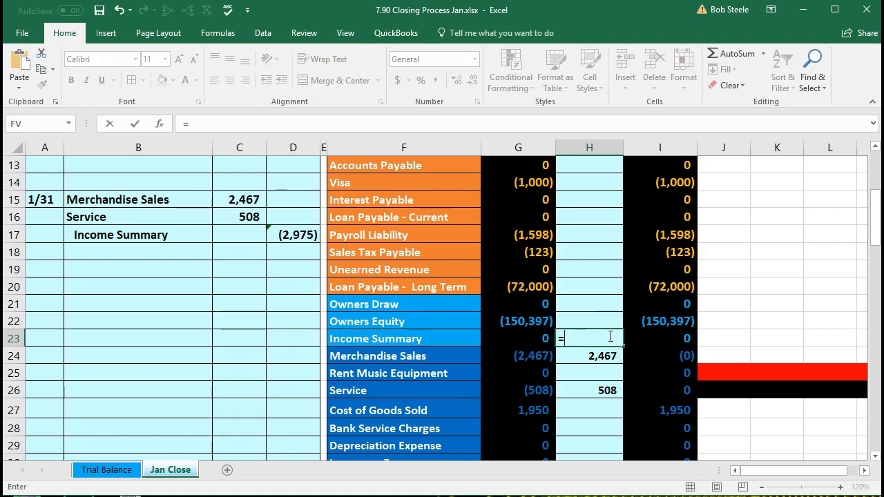
click(306, 236)
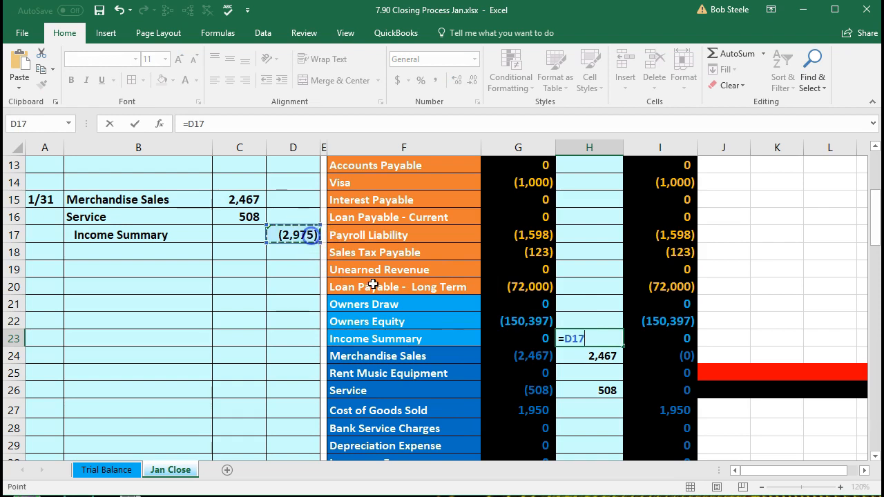
key(Return)
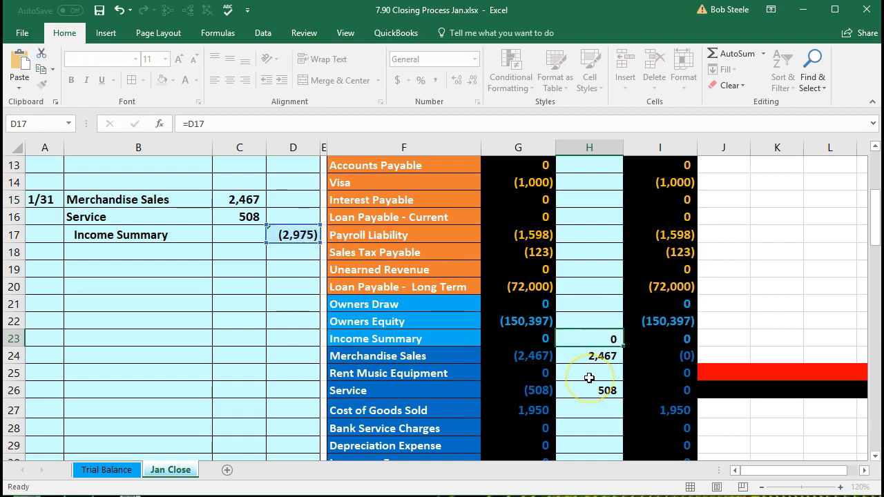
click(644, 340)
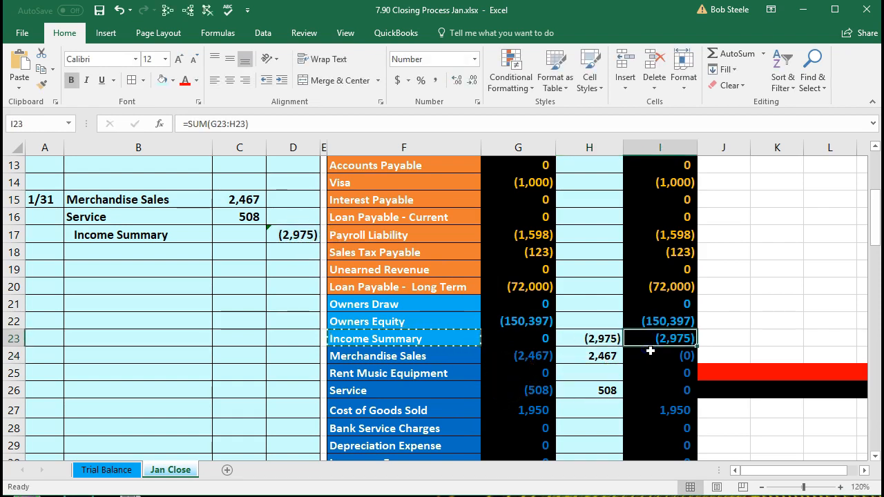
Step: Verify the revenue balances total 2,975 and check the expense accounts' total
drag(546, 356, 545, 389)
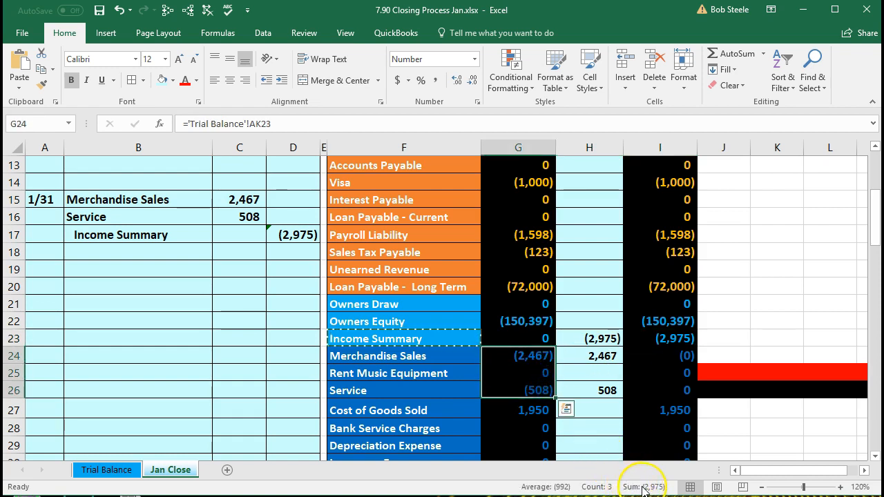
click(652, 340)
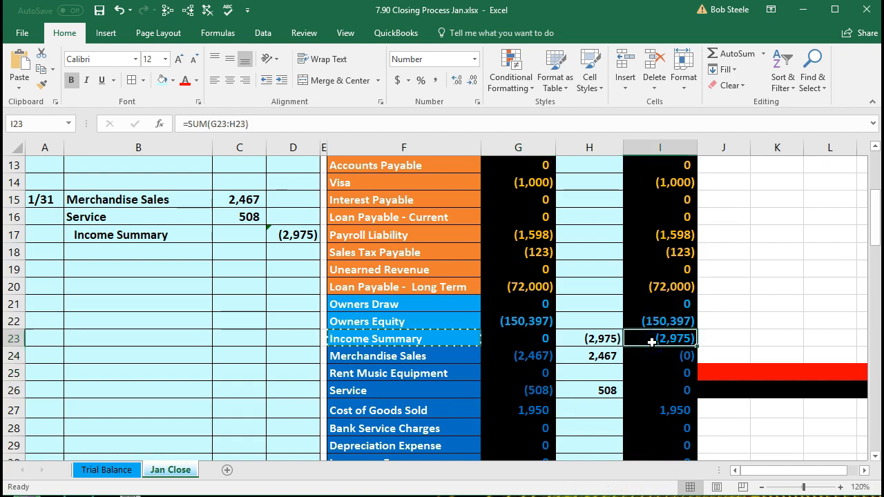
scroll(651, 342, down, 2)
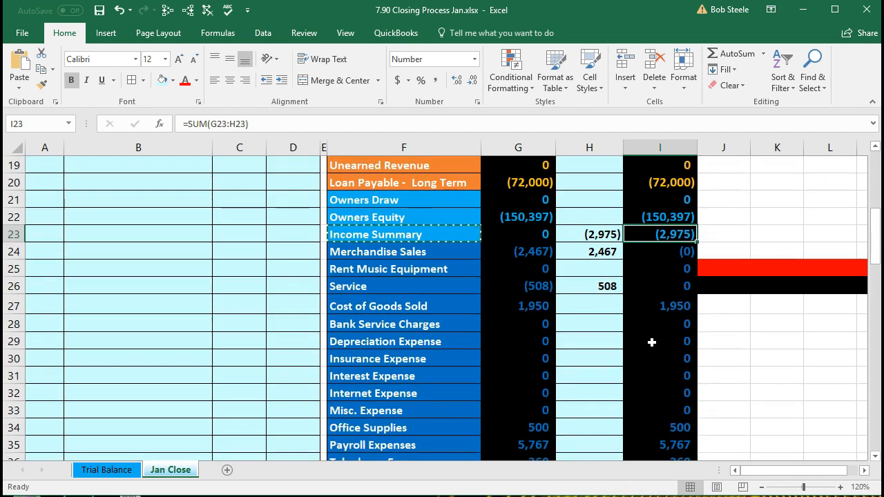
scroll(652, 342, down, 2)
drag(450, 204, 522, 376)
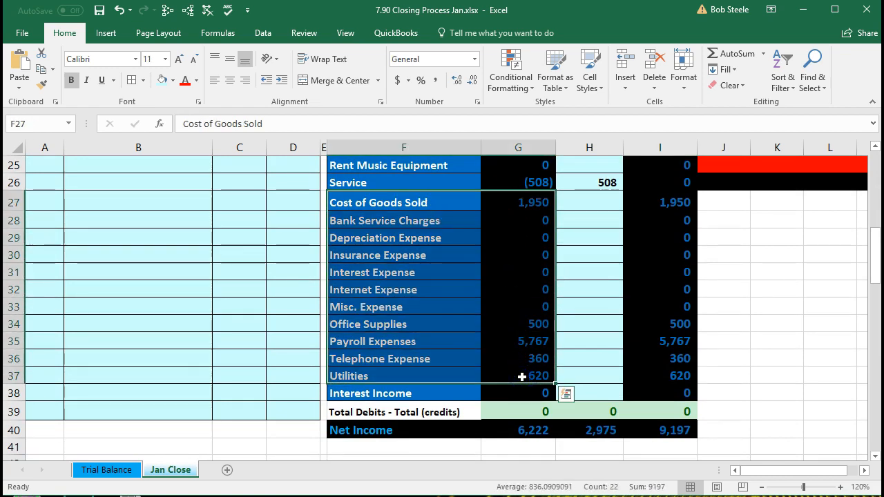
scroll(522, 376, up, 3)
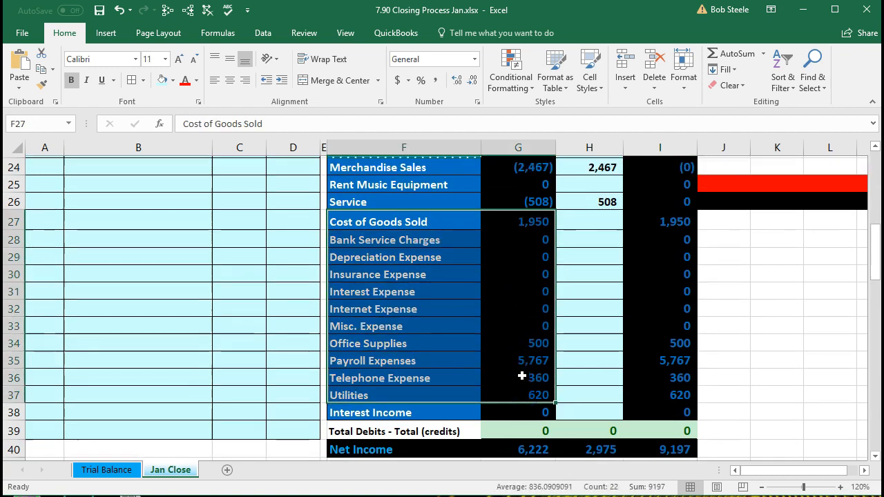
scroll(523, 376, up, 1)
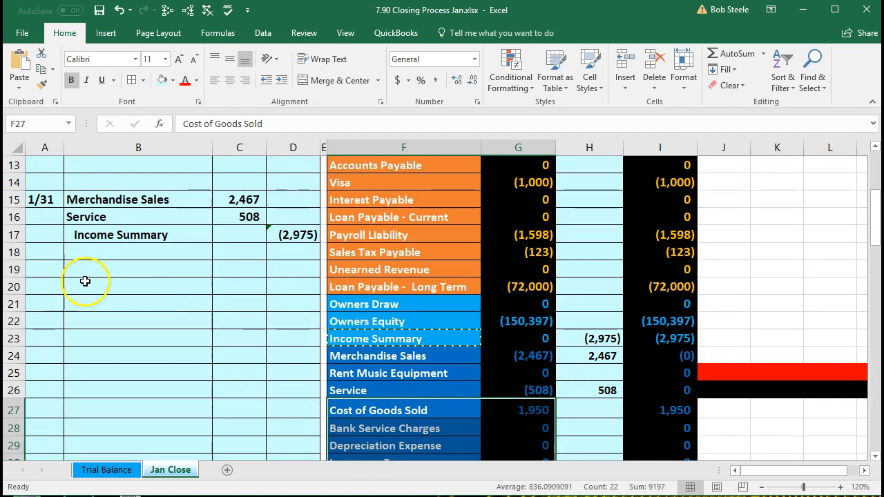
Step: Date the next closing entry 1/31 in A19 and copy the Cost of Goods Sold label
click(53, 268)
text(1/3)
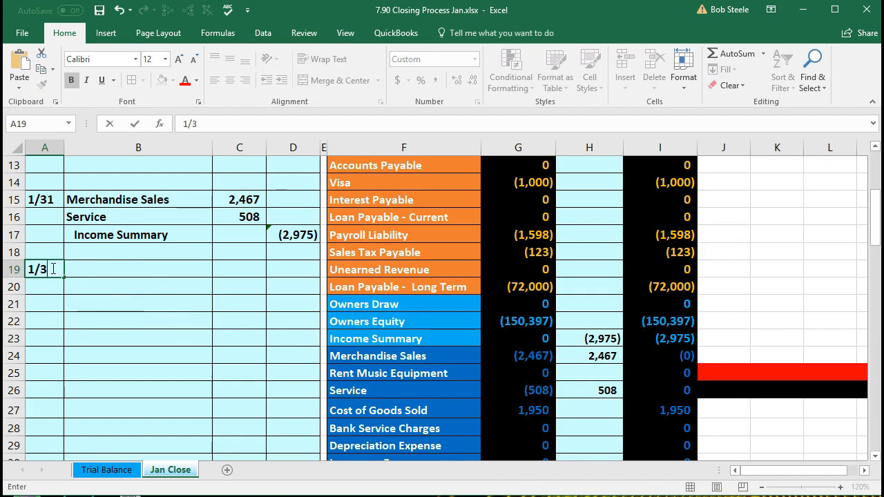
text(1)
key(Return)
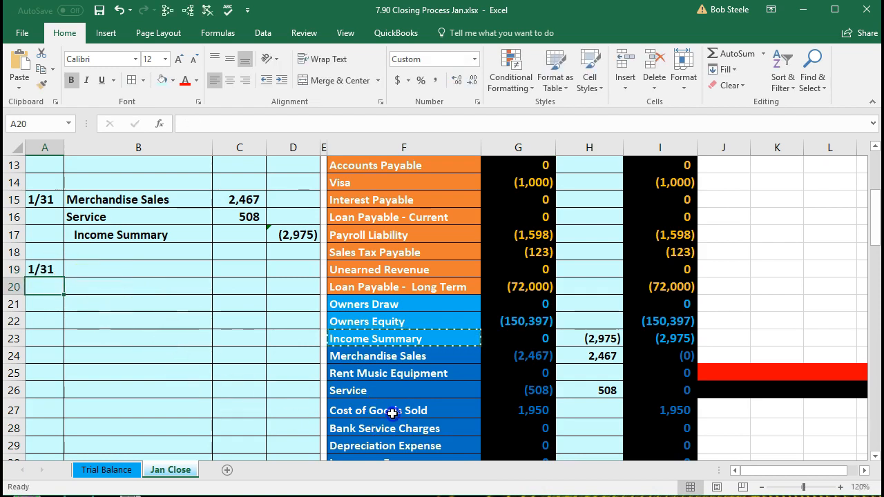
click(393, 412)
click(505, 409)
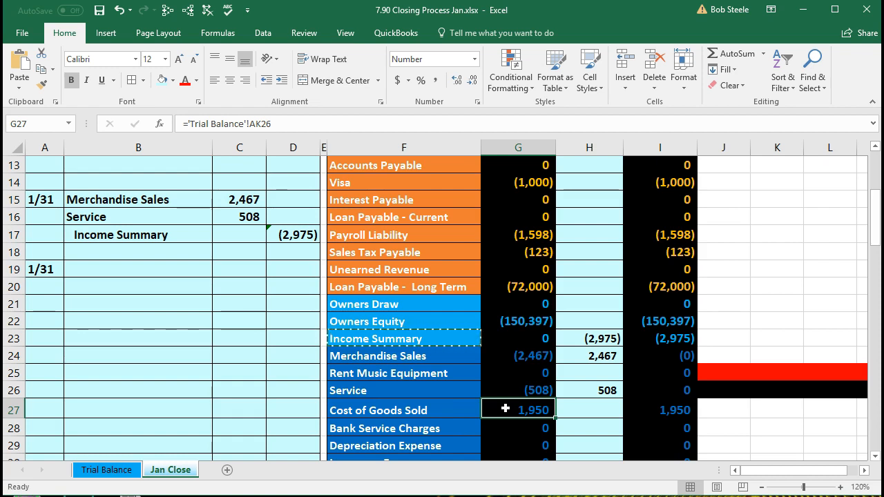
click(427, 411)
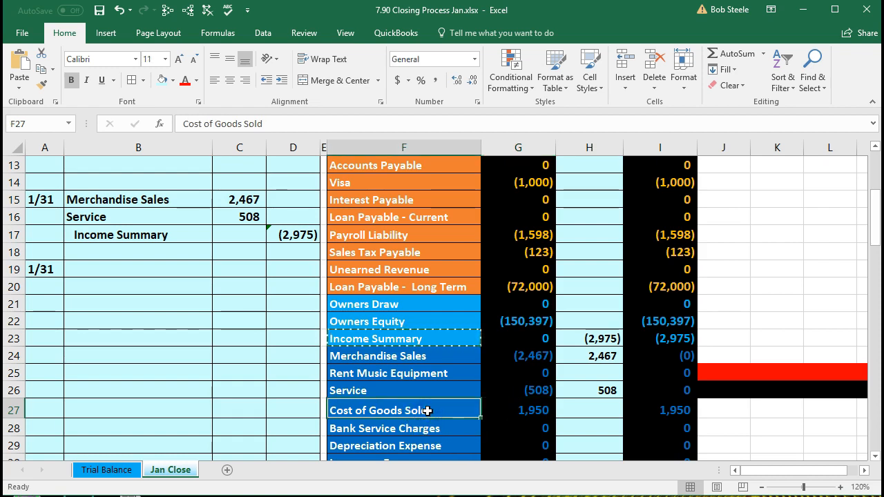
right_click(427, 411)
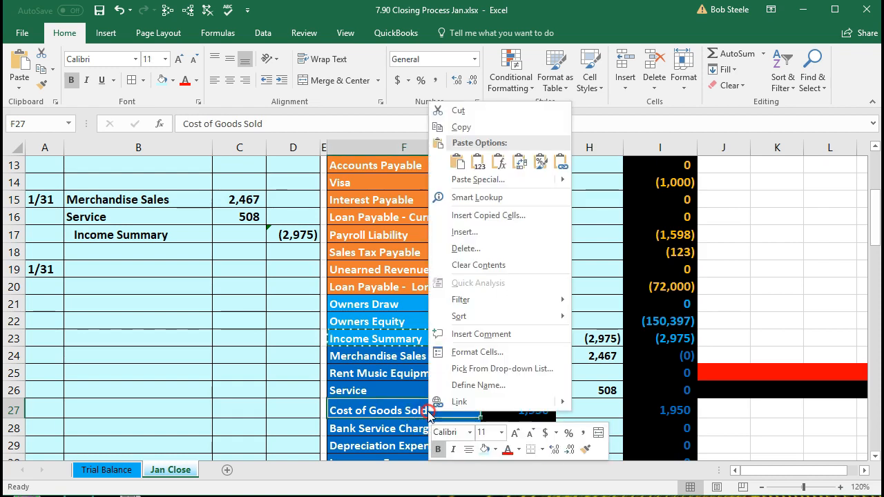
click(464, 132)
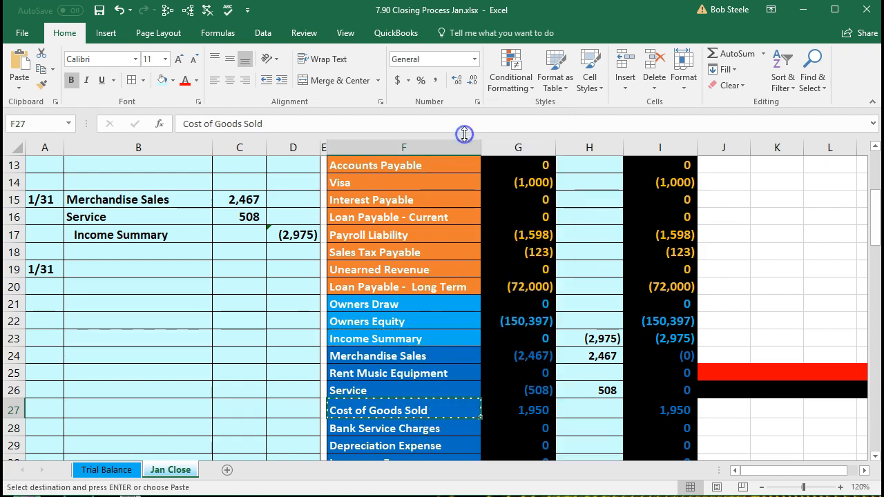
Step: Paste Cost of Goods Sold into B20, indent it, and credit -1950 in D20
right_click(73, 282)
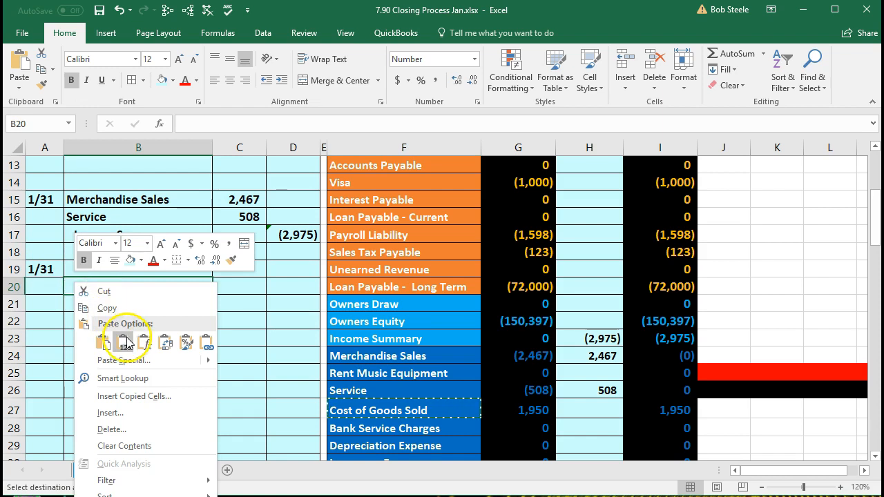
click(123, 286)
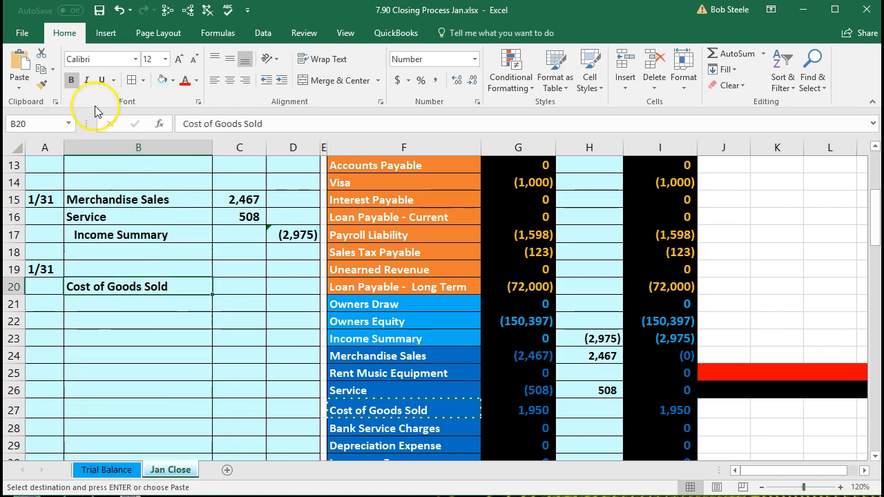
click(281, 81)
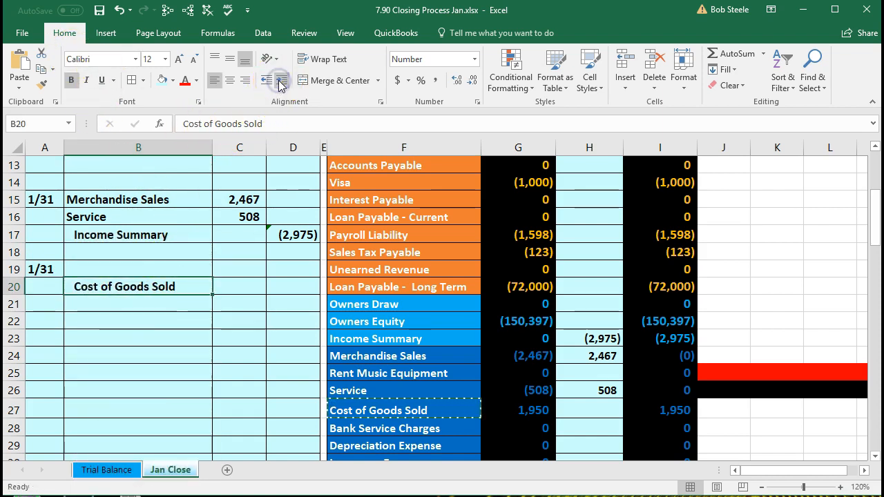
click(295, 292)
text(-)
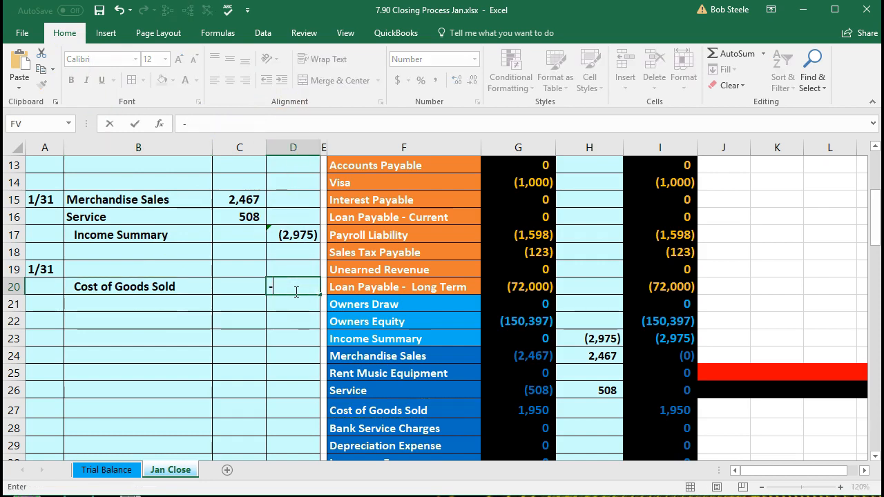
text(1950)
key(Return)
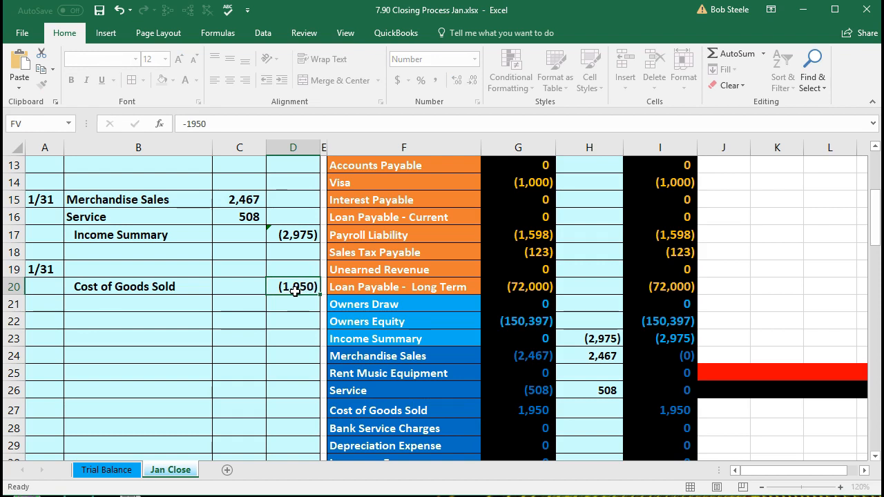
scroll(413, 360, down, 1)
scroll(413, 360, down, 2)
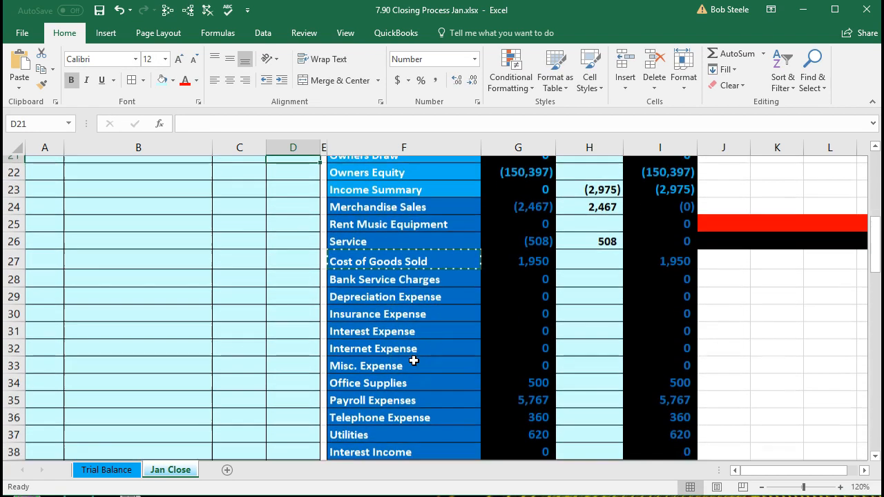
Step: Add an indented Office Supplies line in B21 with a -500 credit in D21
click(402, 375)
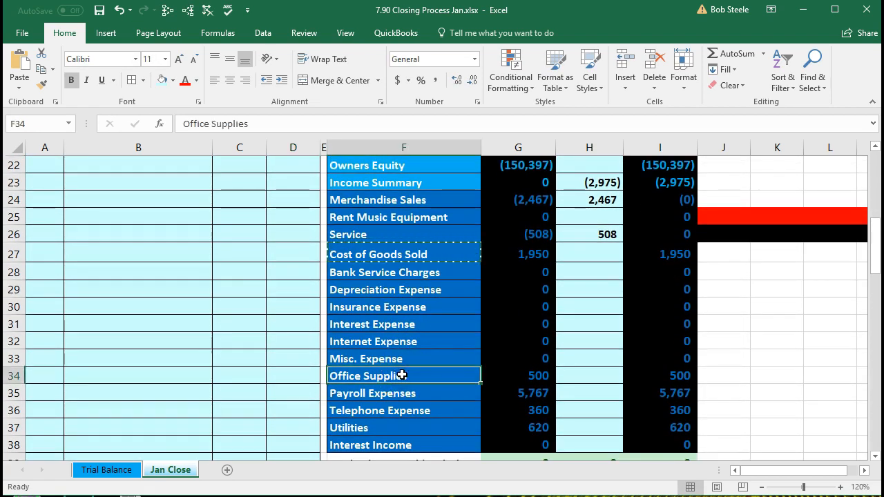
right_click(458, 377)
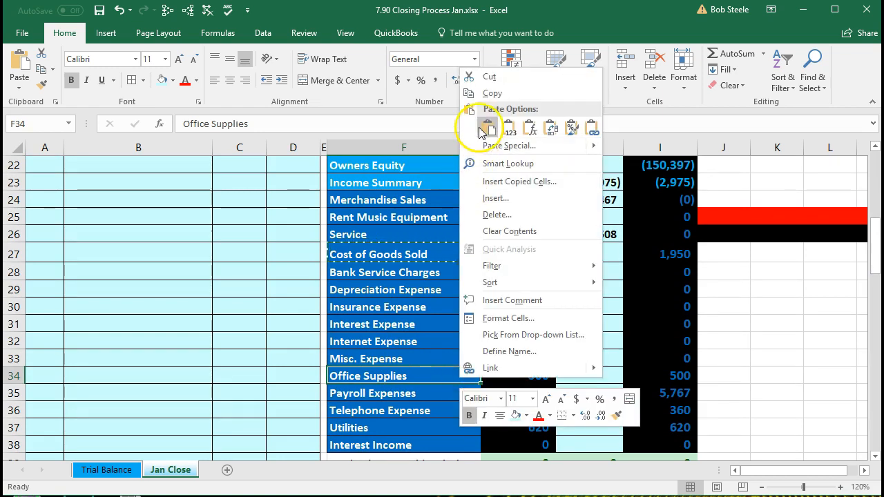
click(479, 95)
scroll(212, 306, up, 2)
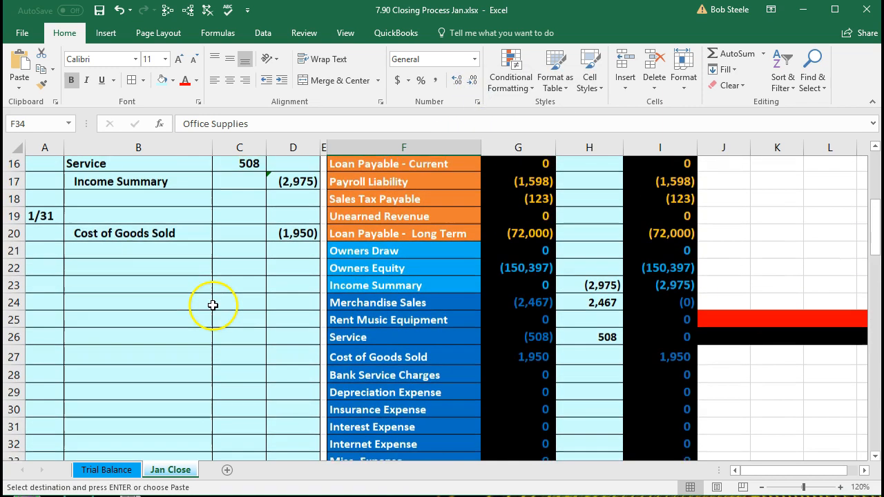
click(163, 251)
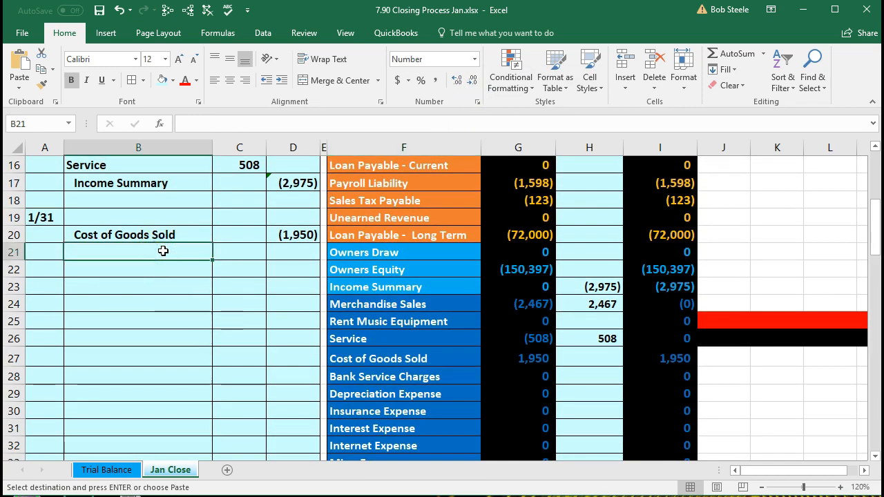
right_click(163, 250)
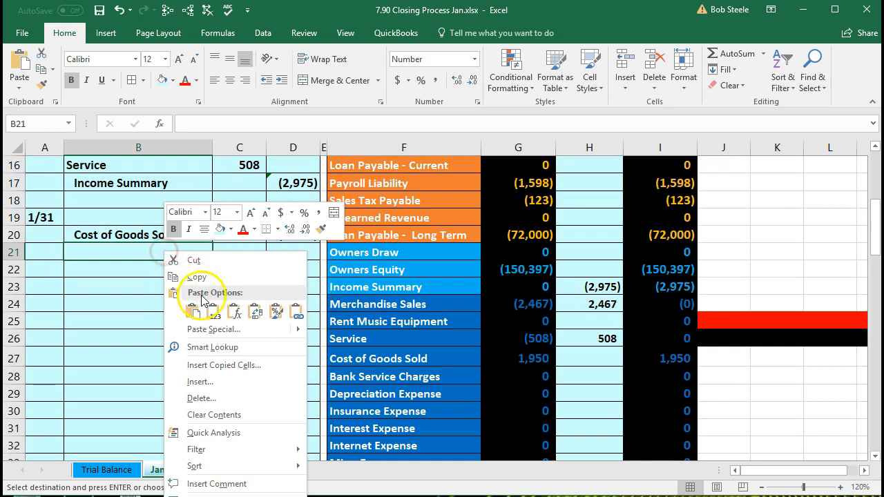
click(207, 253)
click(213, 312)
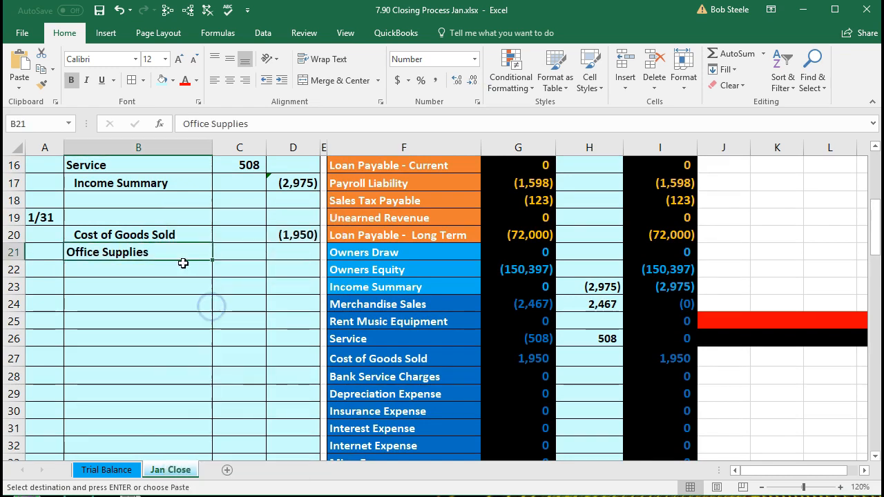
click(279, 81)
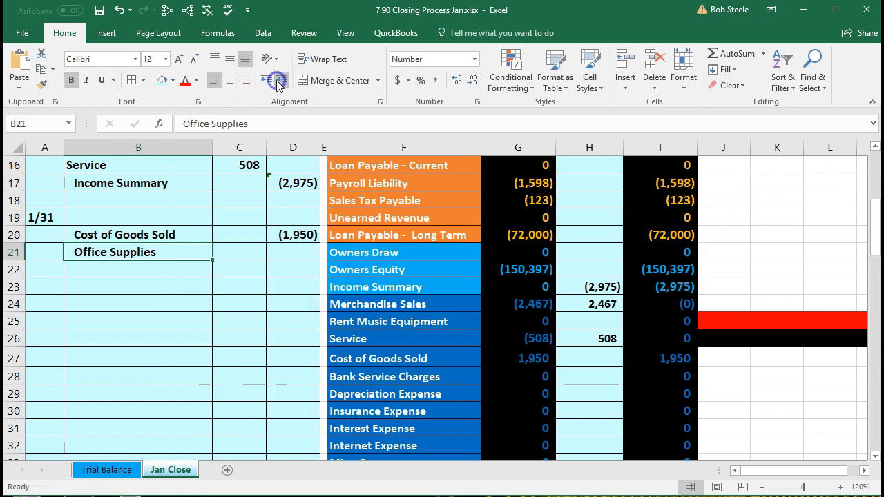
click(297, 253)
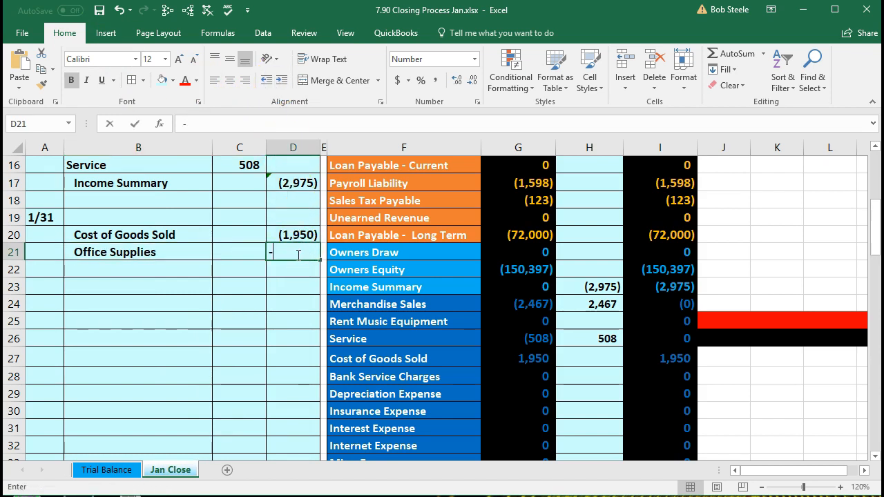
text(-500)
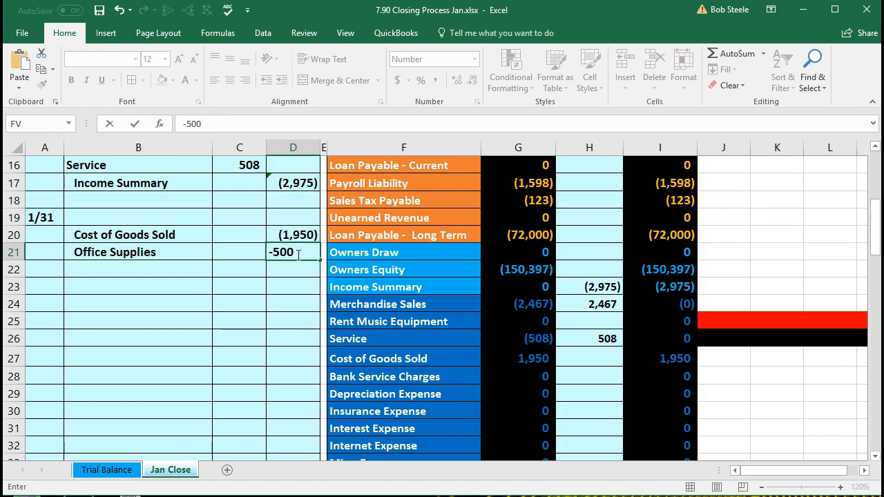
key(Return)
Step: Copy the Payroll Expenses account name from F35 and select B22
scroll(296, 254, down, 3)
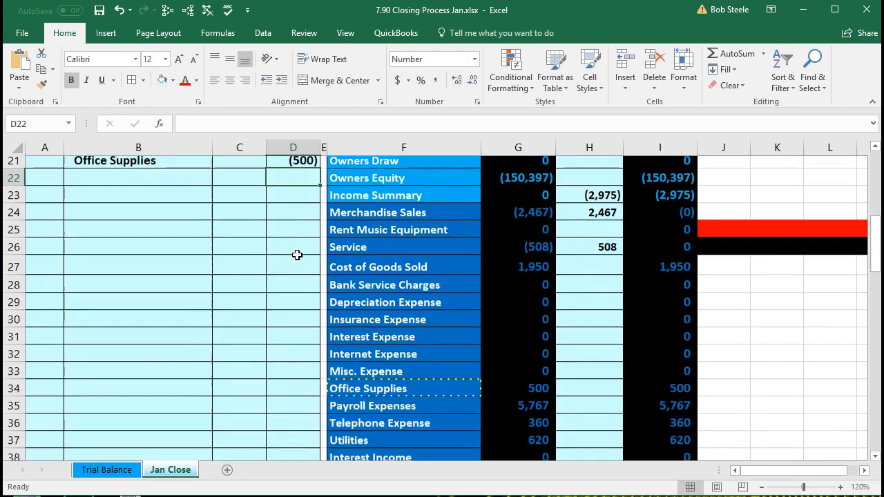
click(385, 343)
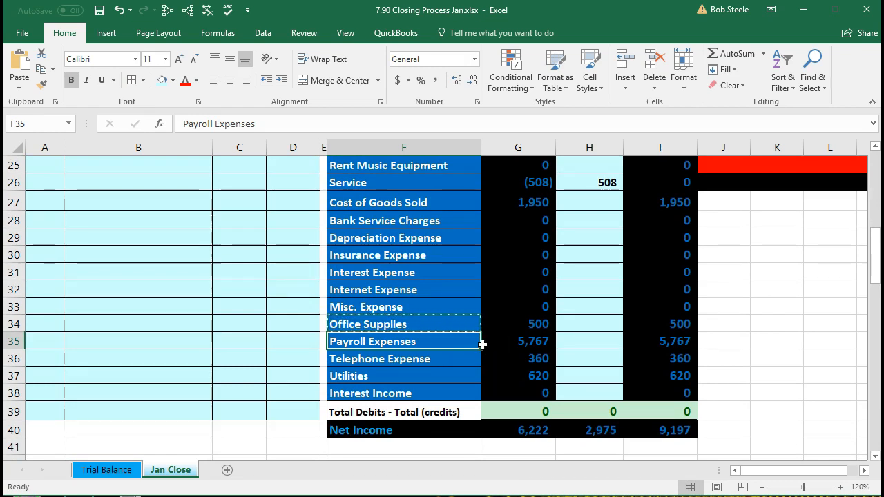
right_click(436, 343)
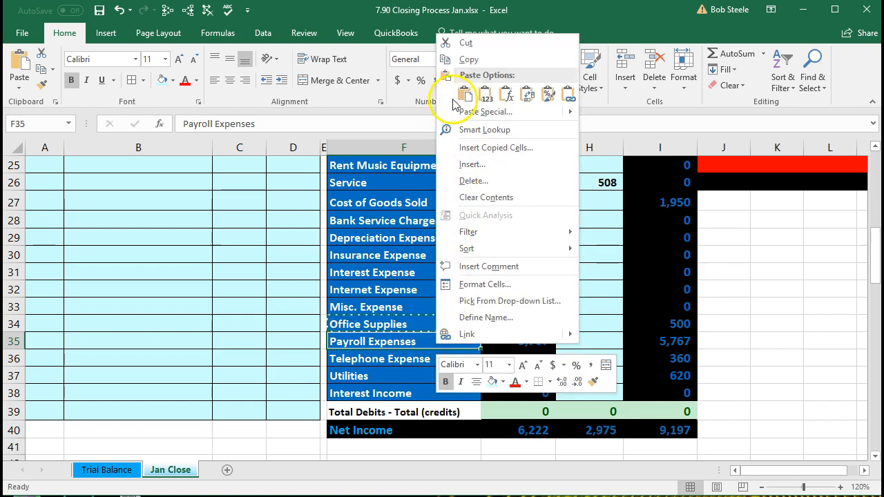
click(461, 59)
scroll(191, 310, up, 3)
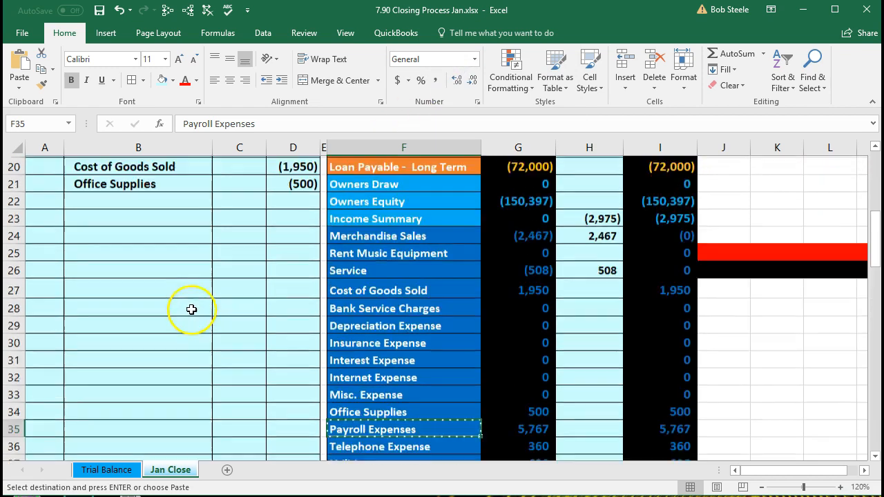
click(144, 270)
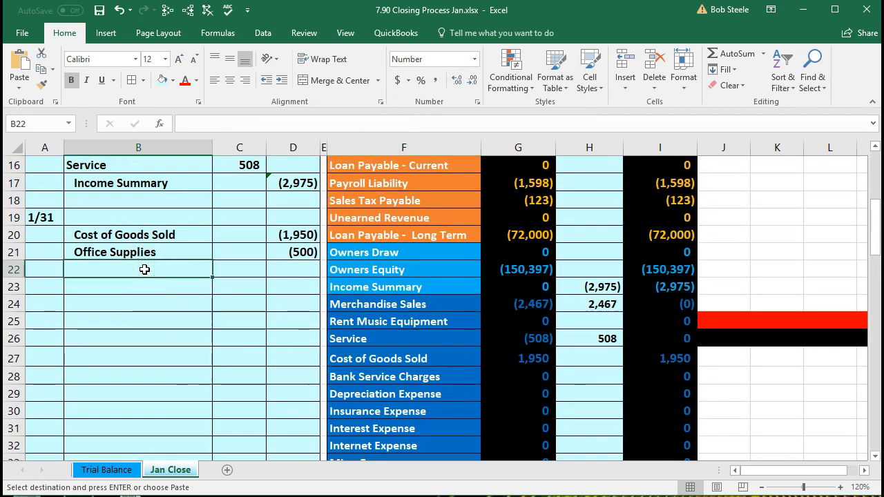
Step: Paste Payroll Expenses as a value into B22, indent it, and enter -5767 in D22
right_click(144, 270)
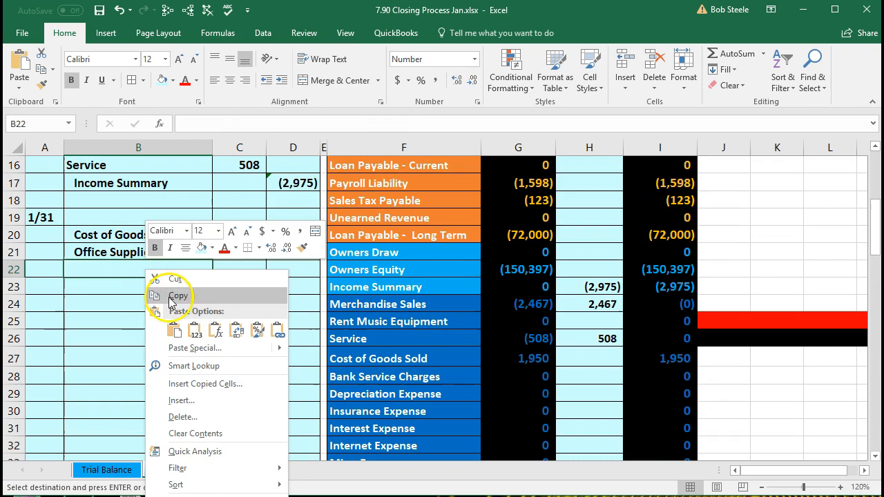
click(194, 331)
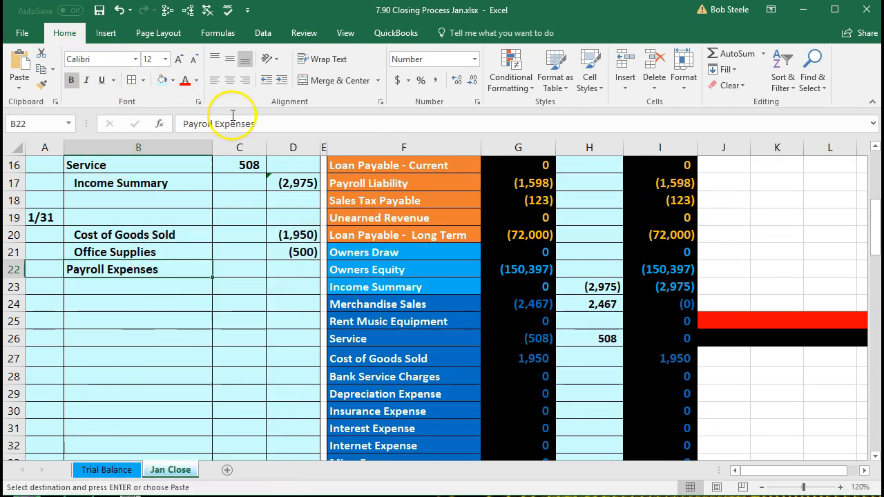
click(281, 81)
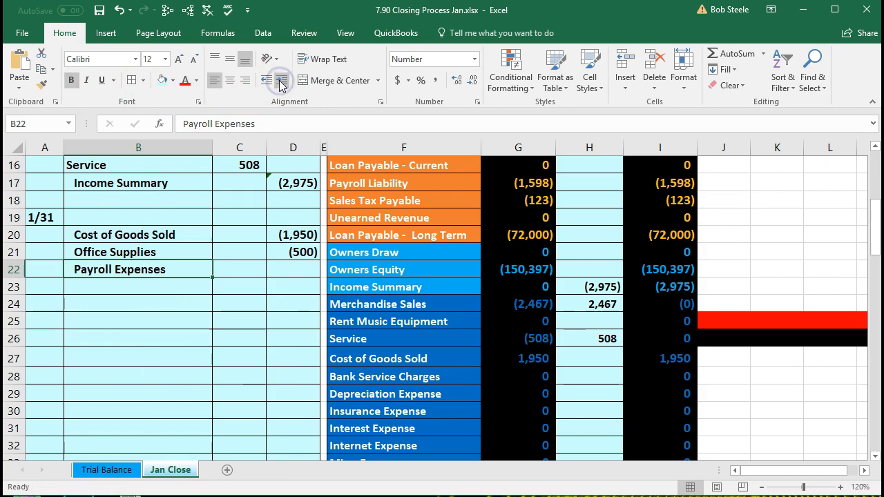
click(289, 267)
scroll(349, 306, down, 1)
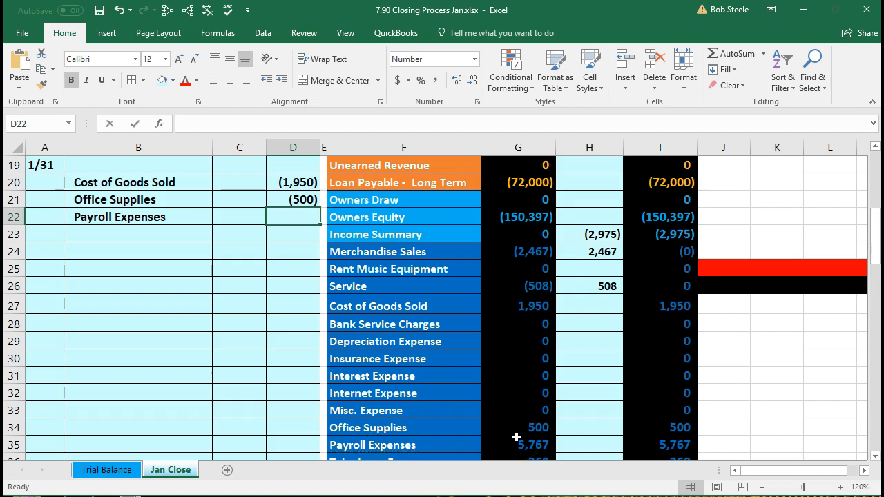
text(-)
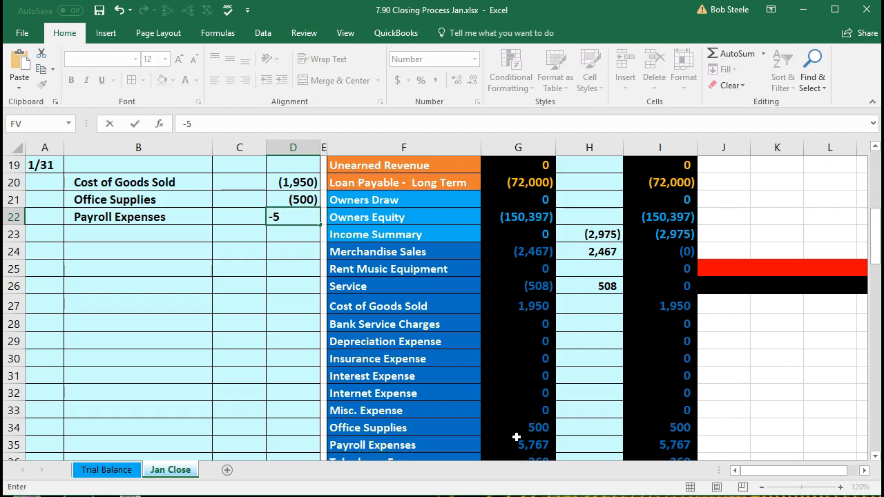
text(5767)
key(Return)
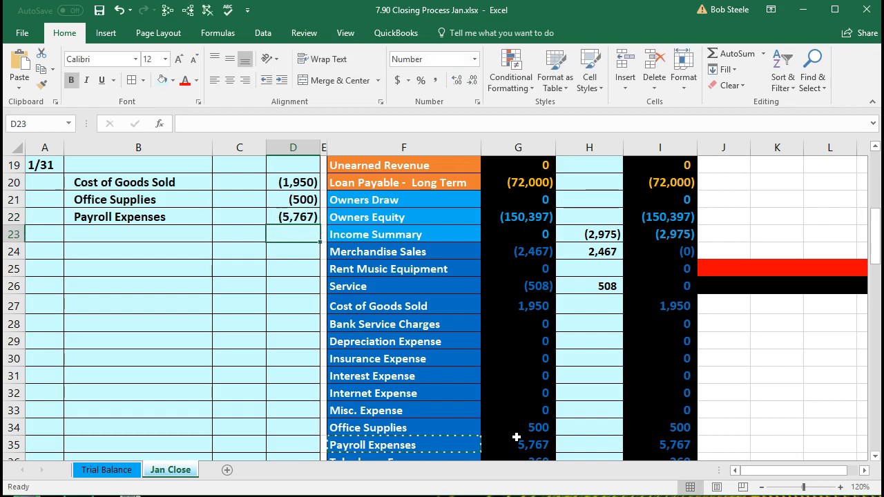
scroll(601, 416, down, 1)
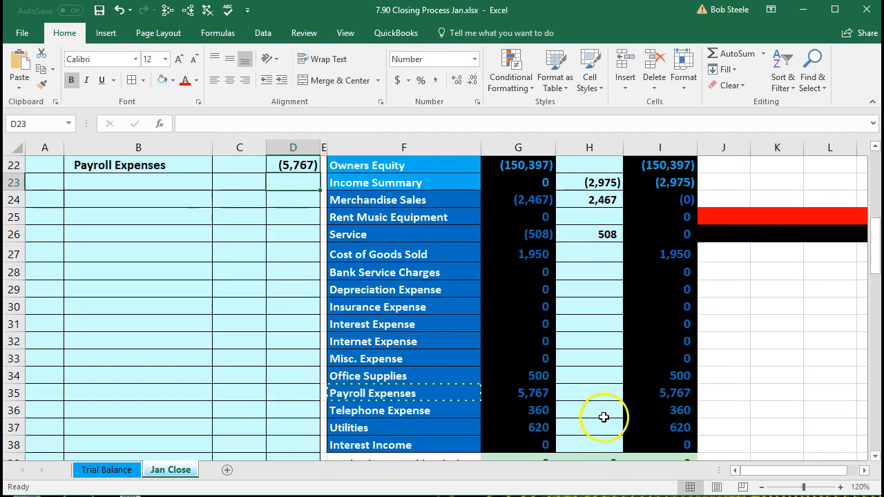
click(453, 418)
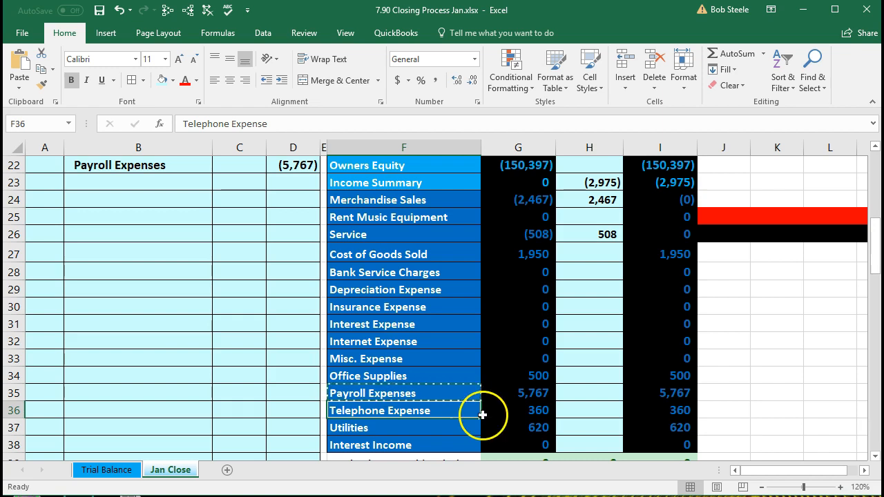
Step: Copy the Telephone Expense account name and paste it as a value into B23
scroll(418, 397, up, 1)
scroll(417, 398, up, 2)
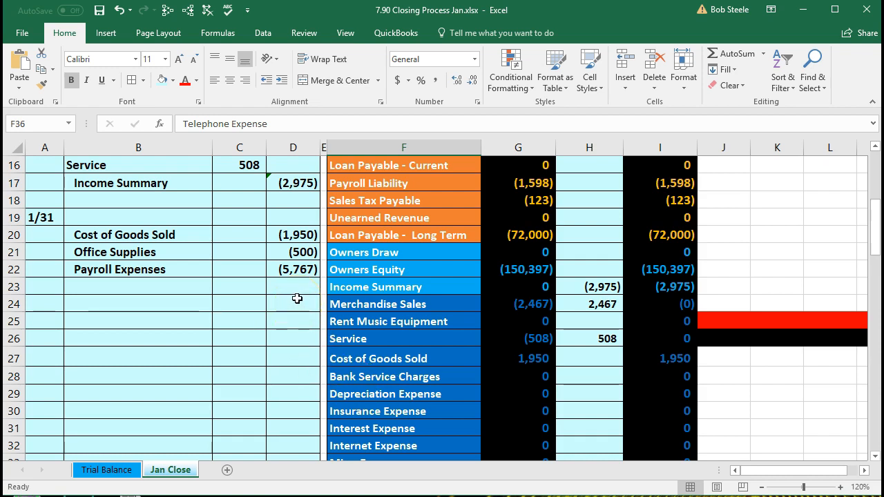
scroll(297, 298, down, 3)
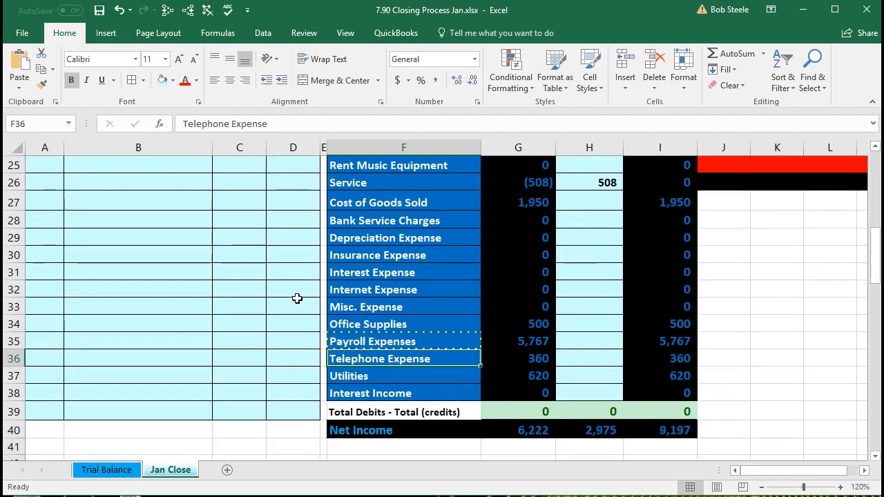
right_click(356, 364)
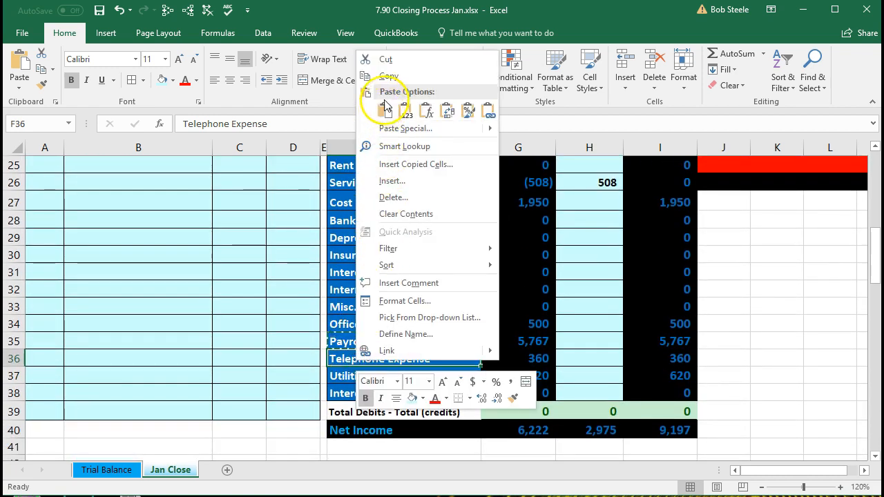
click(387, 76)
scroll(208, 264, up, 2)
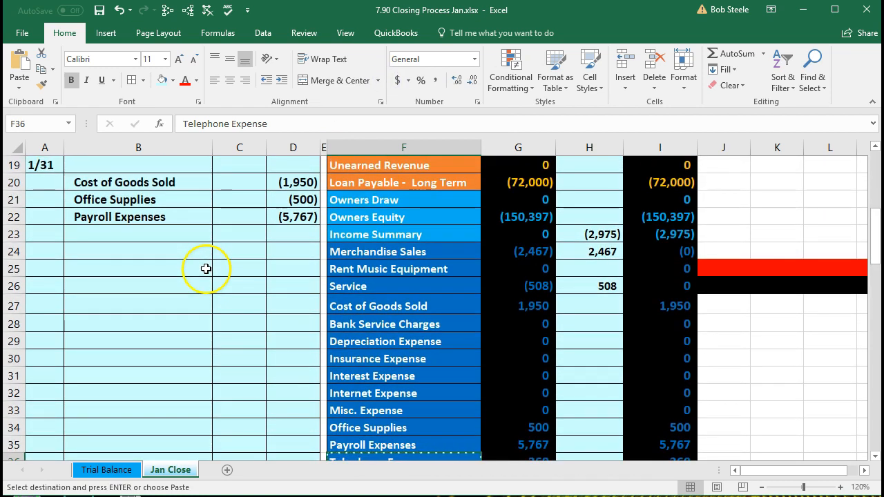
click(160, 235)
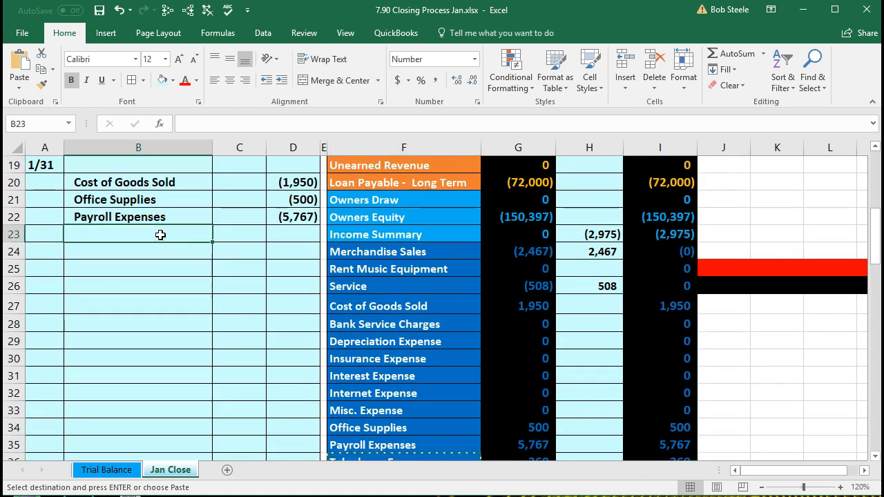
right_click(161, 235)
click(209, 293)
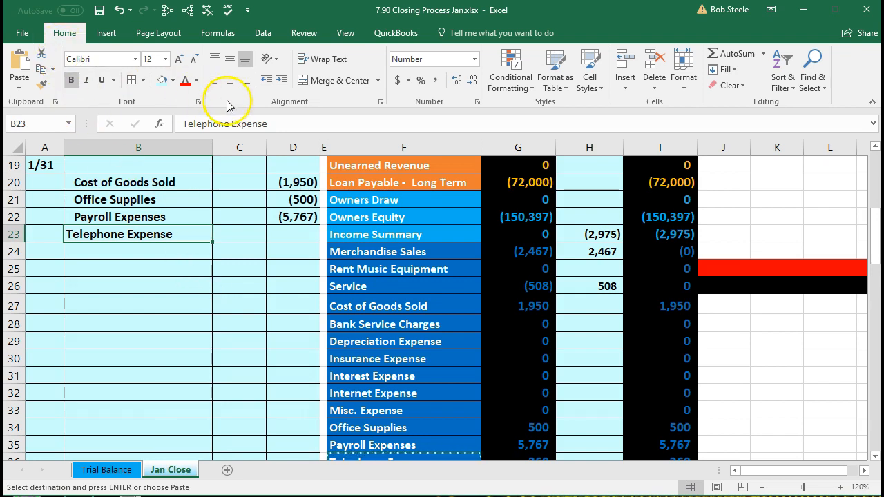
Step: Indent Telephone Expense and enter a -360 credit in D23
click(281, 81)
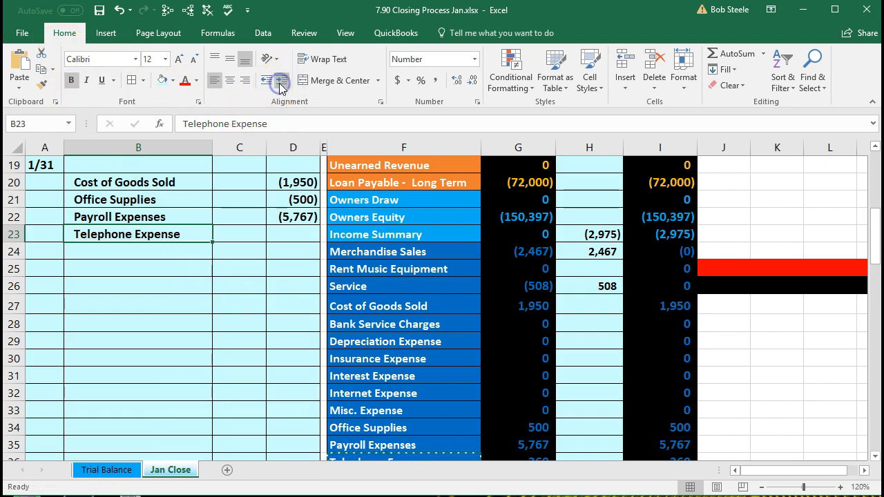
click(297, 235)
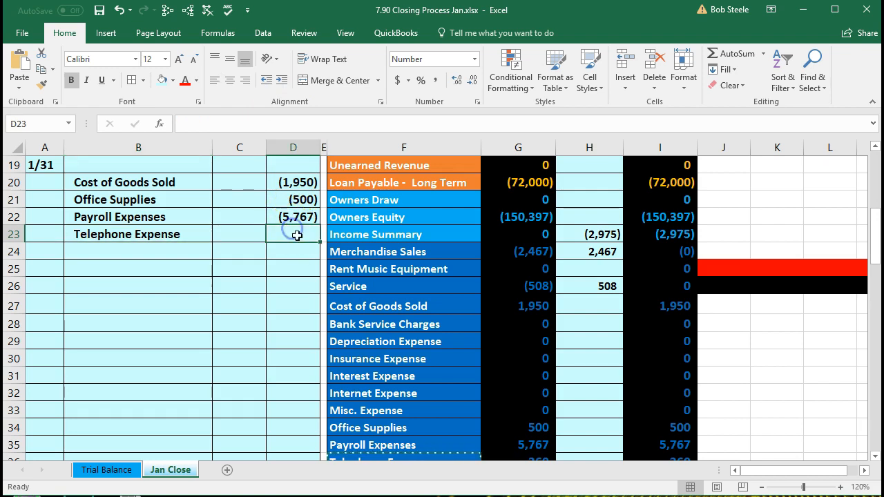
scroll(304, 249, down, 1)
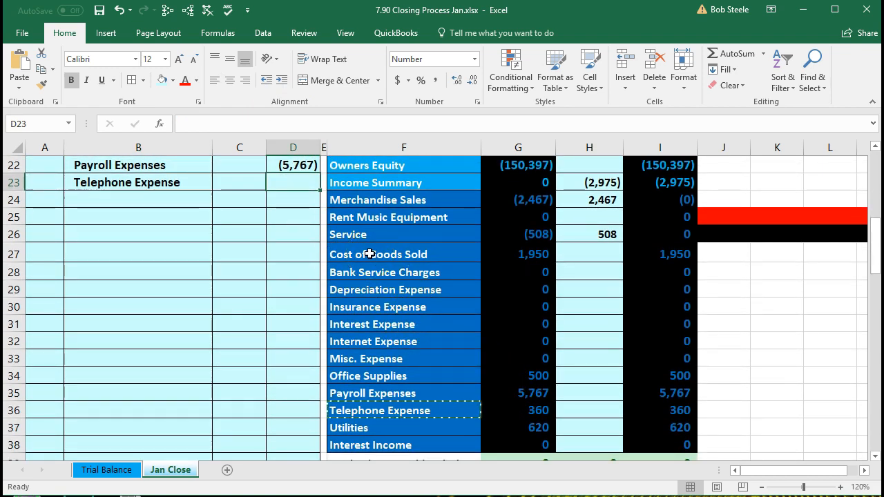
text(-)
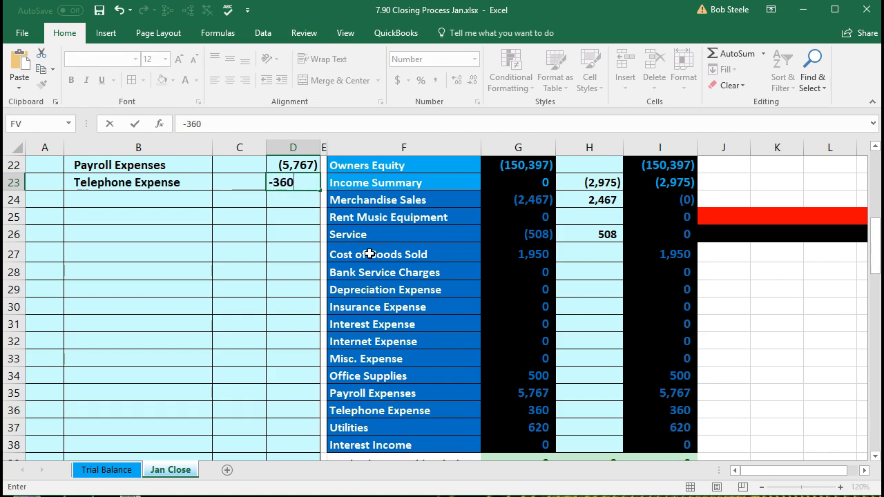
text(360)
key(Return)
scroll(490, 310, down, 1)
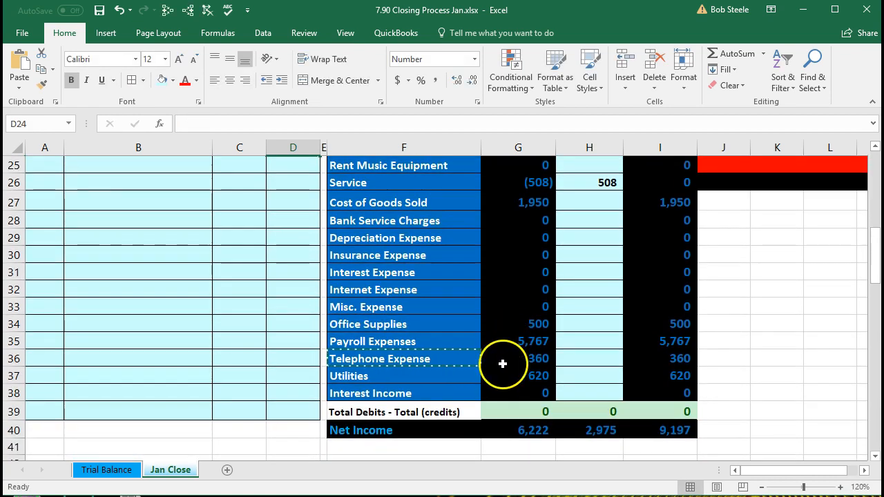
Step: Copy the Utilities account name from F37 and paste it as a value into B24
drag(444, 379, 499, 380)
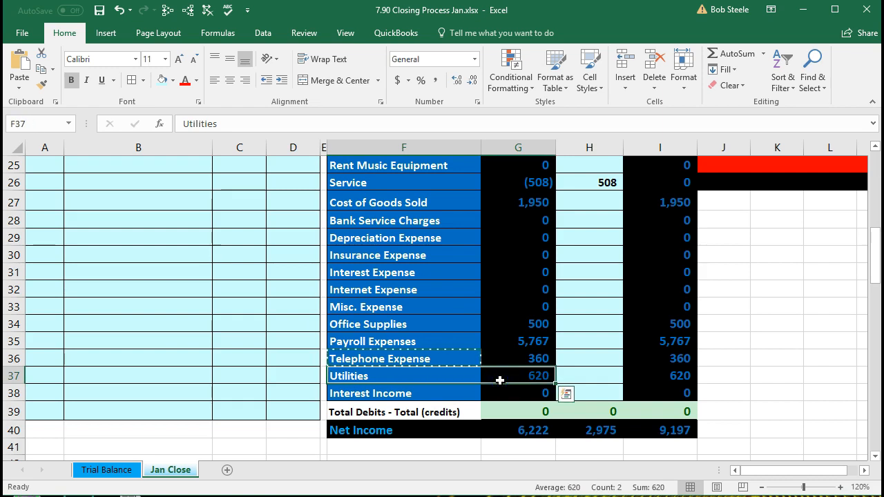
click(431, 375)
right_click(432, 375)
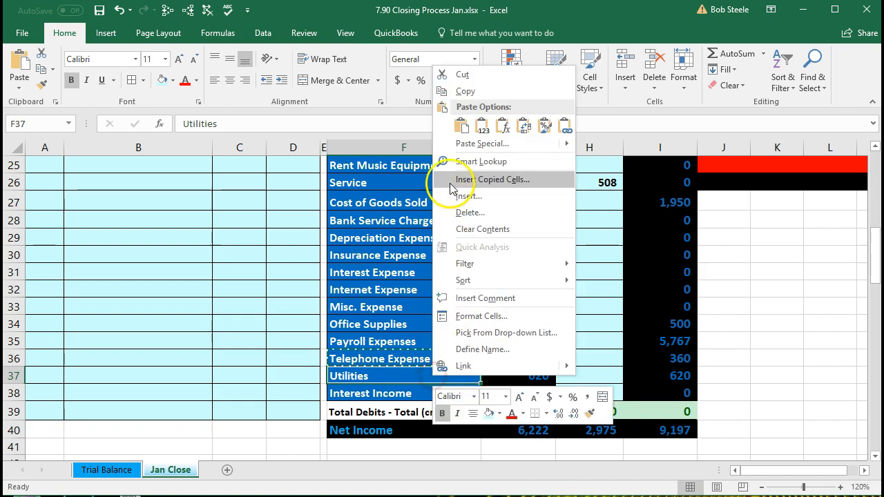
click(448, 91)
scroll(303, 205, up, 1)
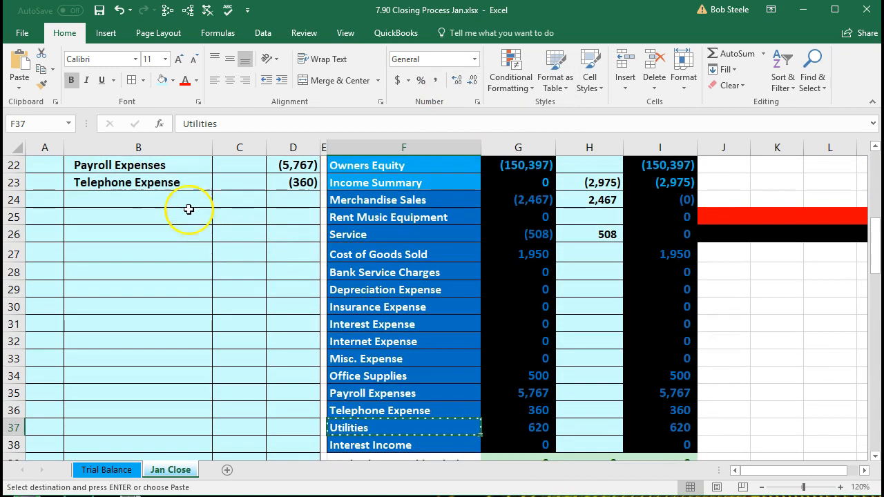
click(169, 198)
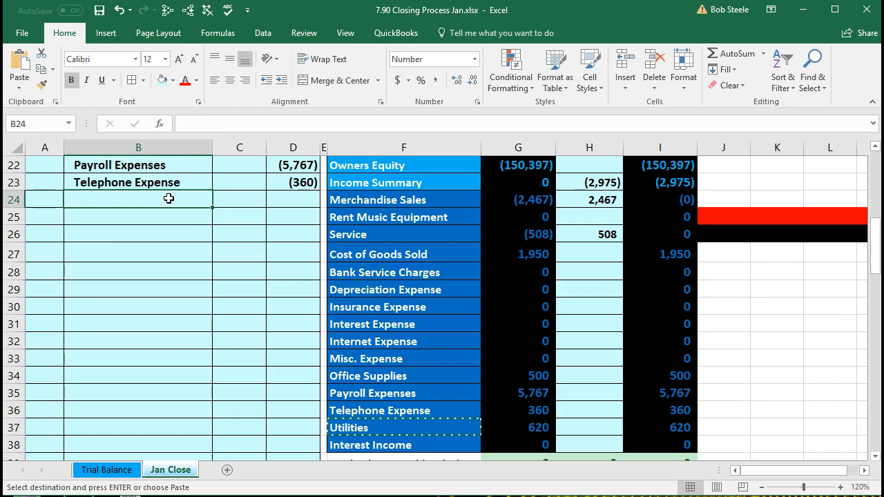
right_click(168, 198)
click(217, 261)
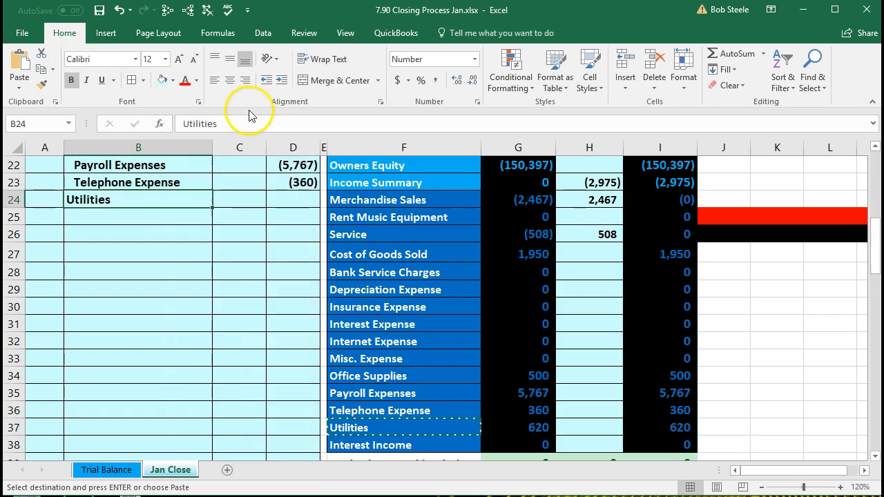
Step: Indent Utilities and enter a -620 credit in D24
click(282, 81)
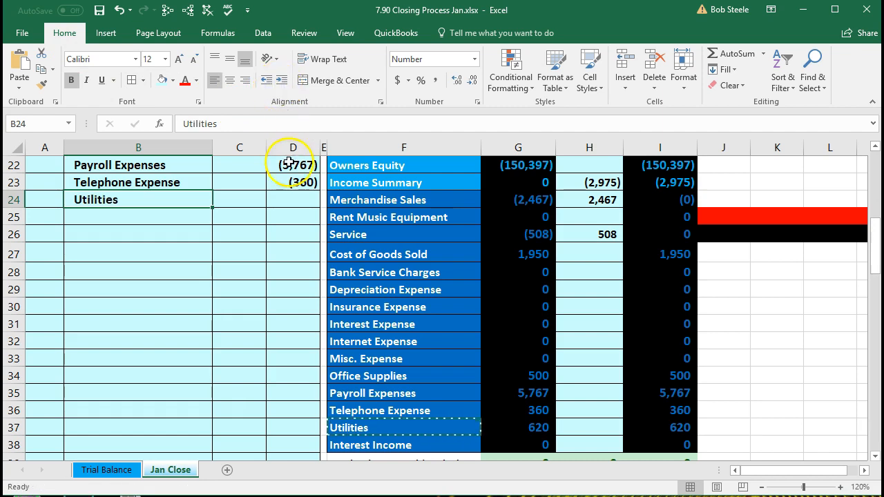
click(291, 202)
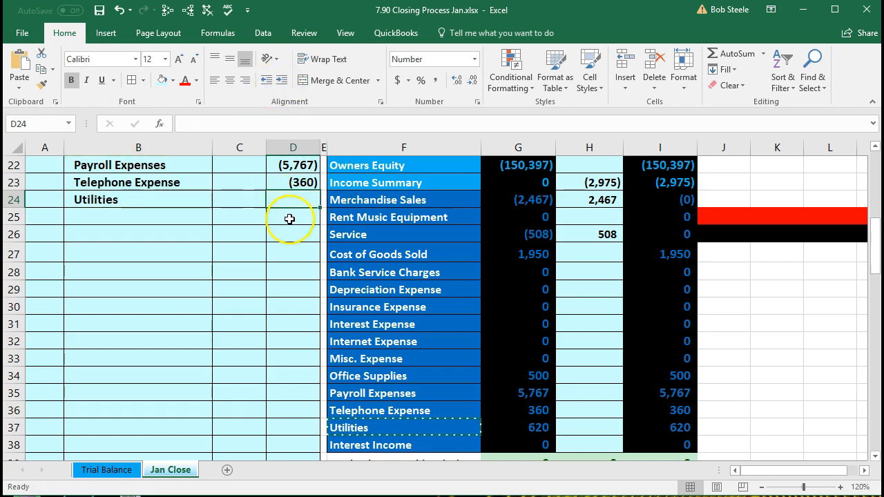
text(-62)
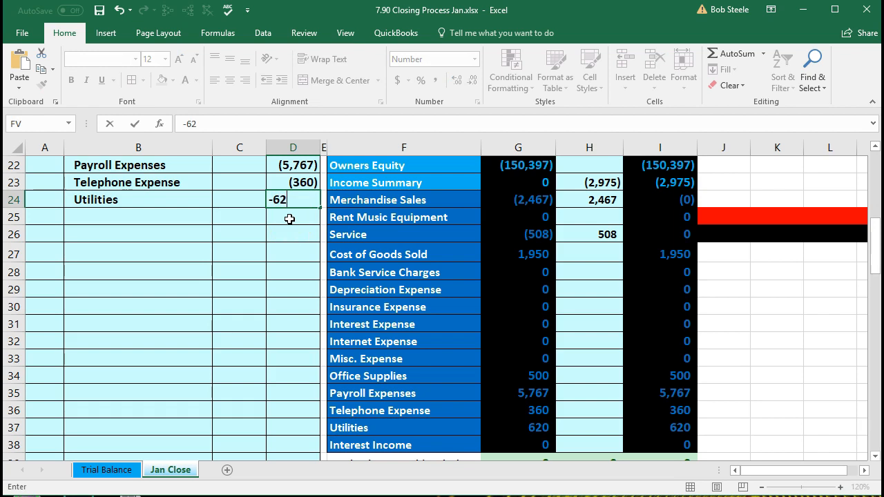
text(0)
key(Return)
scroll(290, 219, up, 2)
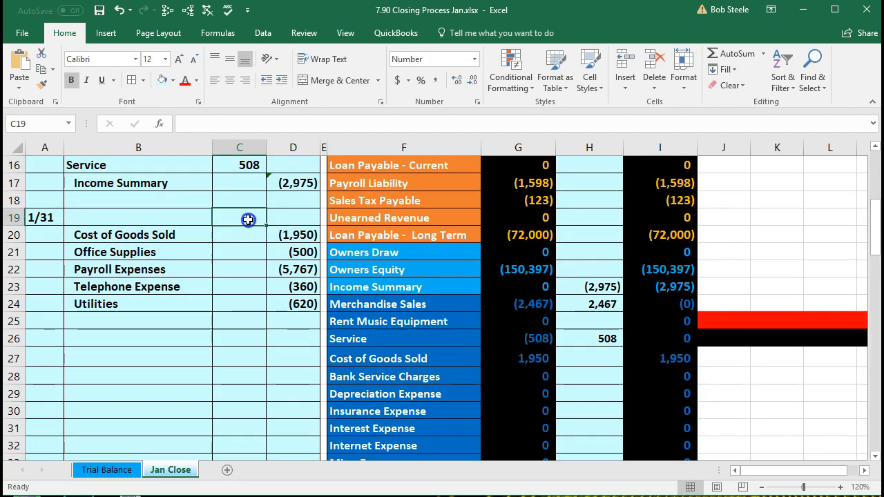
Step: Enter =-SUM(C20:D24) in C19 to debit the 9,197 expense total
drag(294, 231, 298, 302)
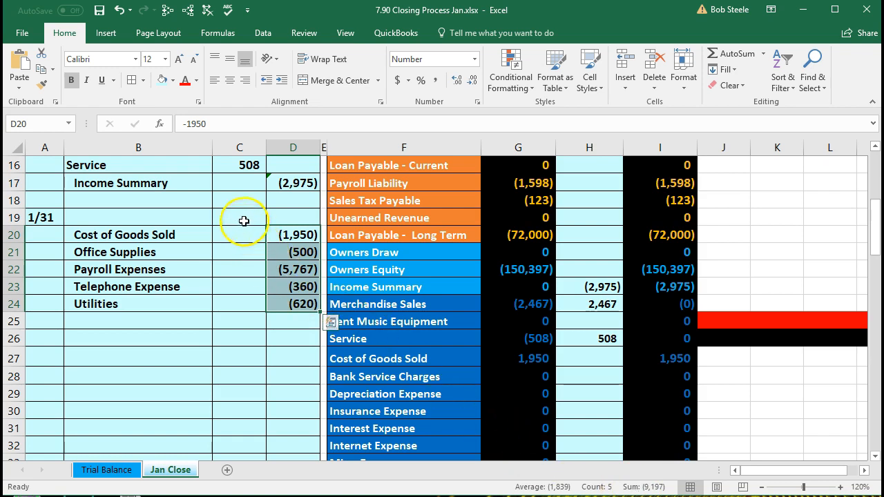
click(244, 221)
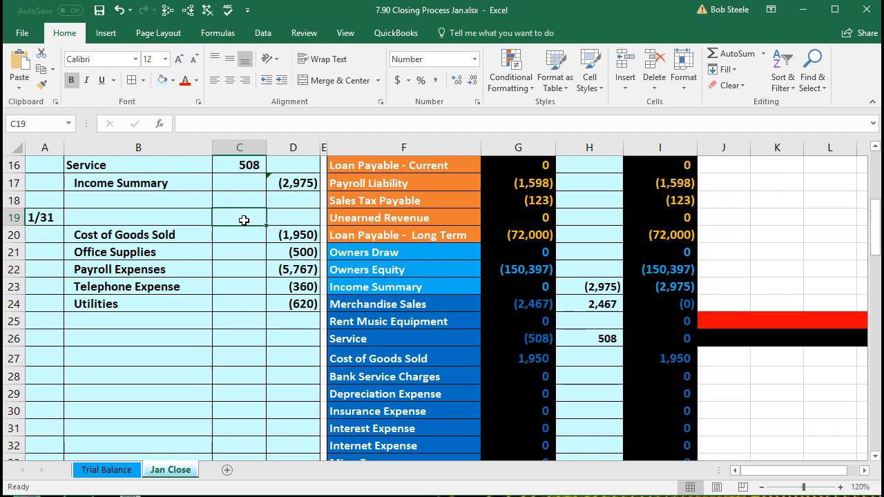
text(-sum)
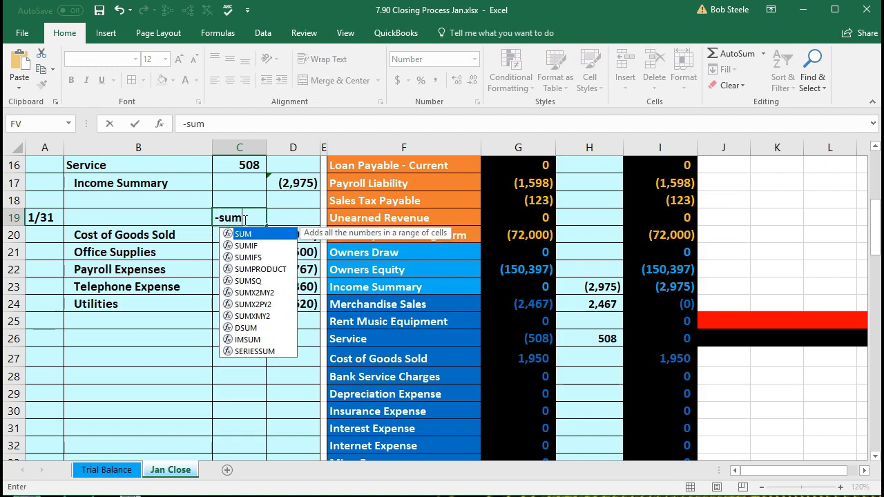
double_click(239, 233)
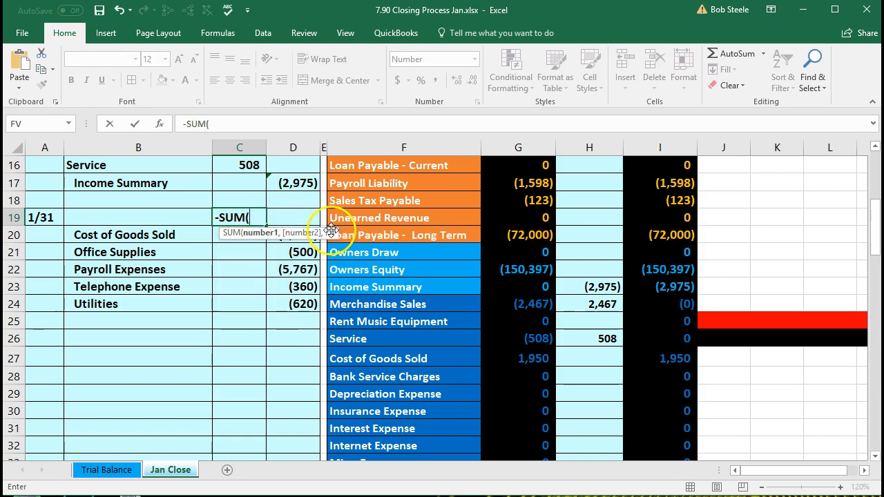
drag(334, 233, 339, 194)
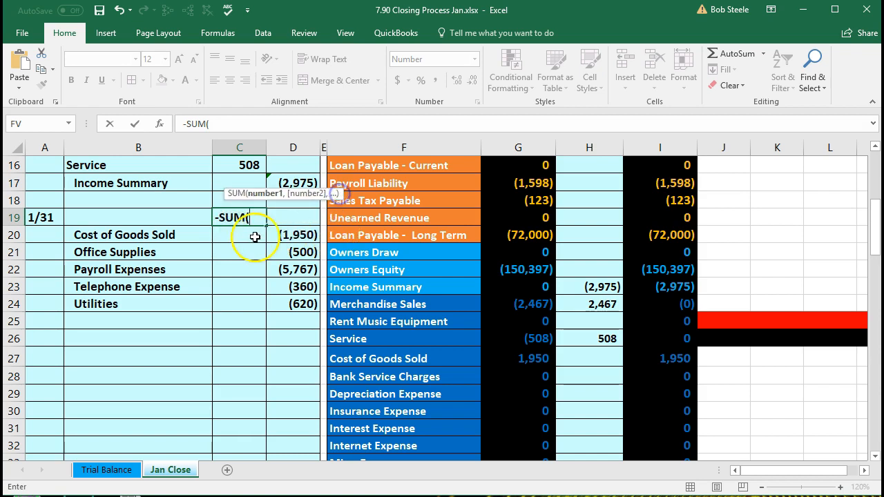
drag(244, 239, 287, 304)
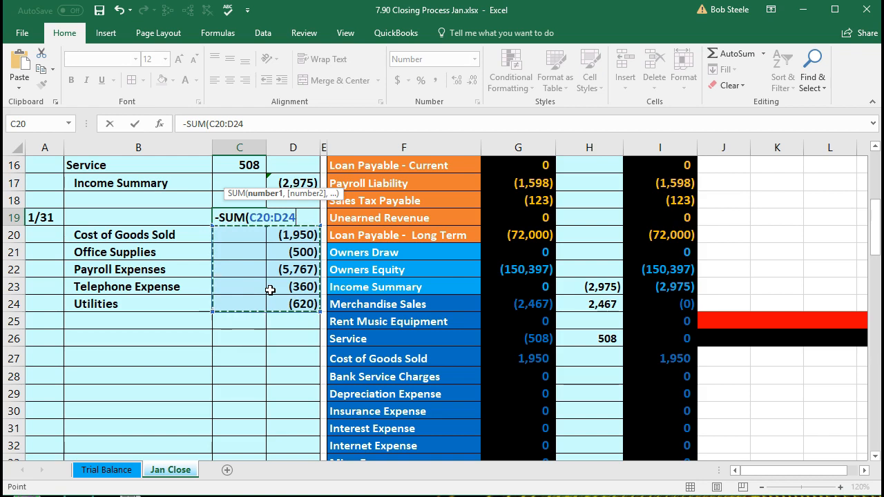
key(Return)
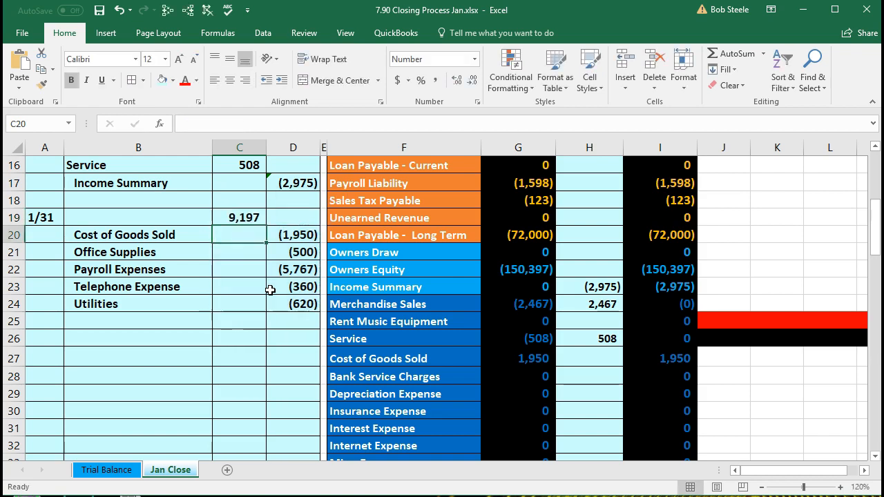
click(238, 218)
Step: Copy Income Summary from F23 and paste it as a value into B19
click(359, 289)
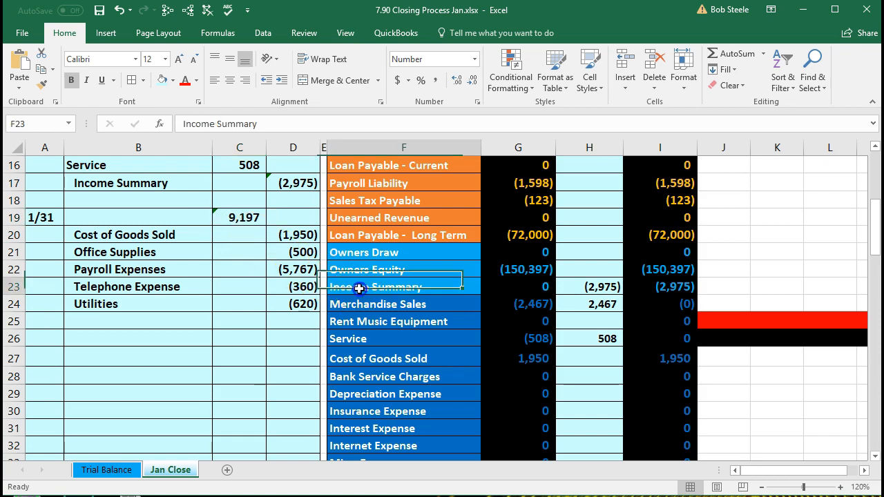
right_click(423, 289)
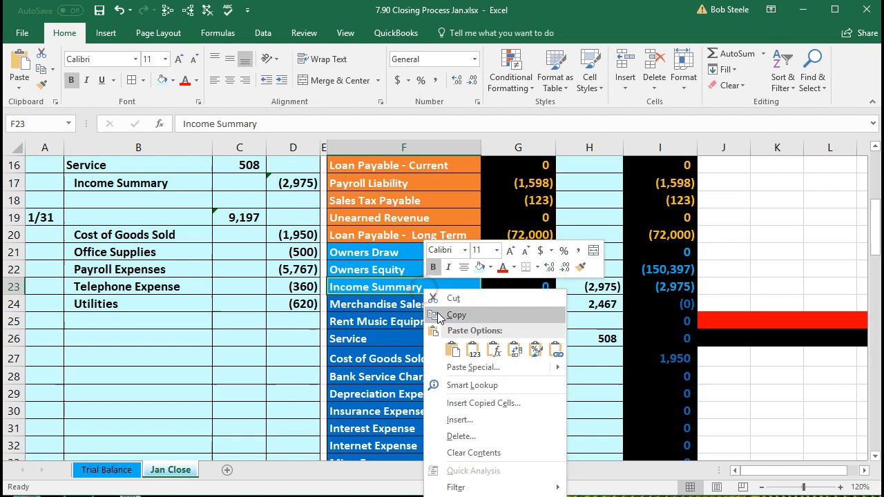
click(437, 312)
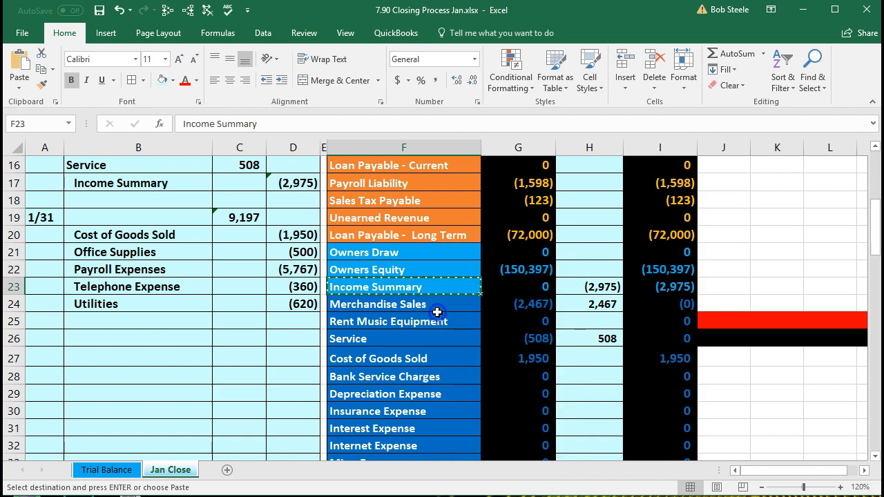
click(150, 218)
right_click(150, 217)
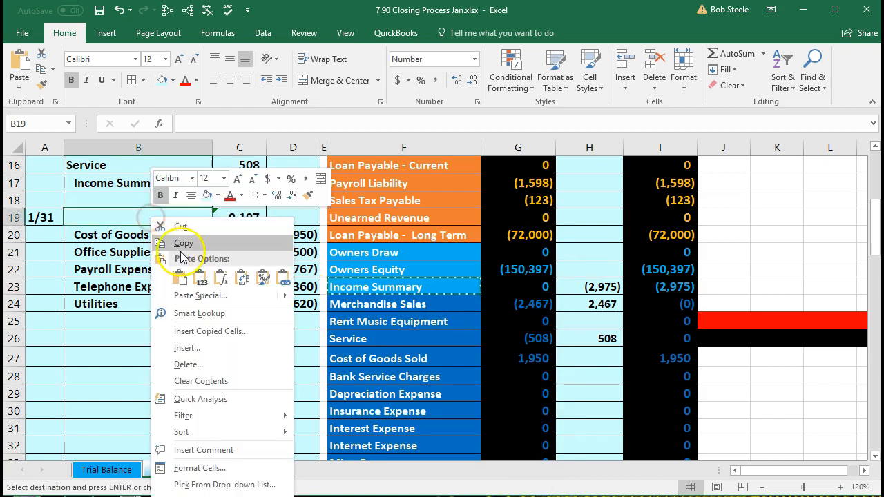
click(199, 277)
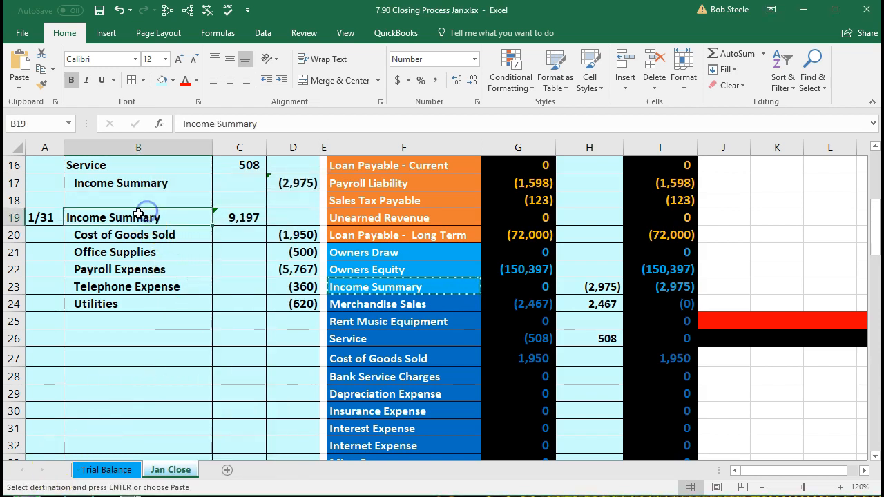
Step: Review the completed 1/31 closing entry and its Income Summary debit line
drag(148, 217, 290, 307)
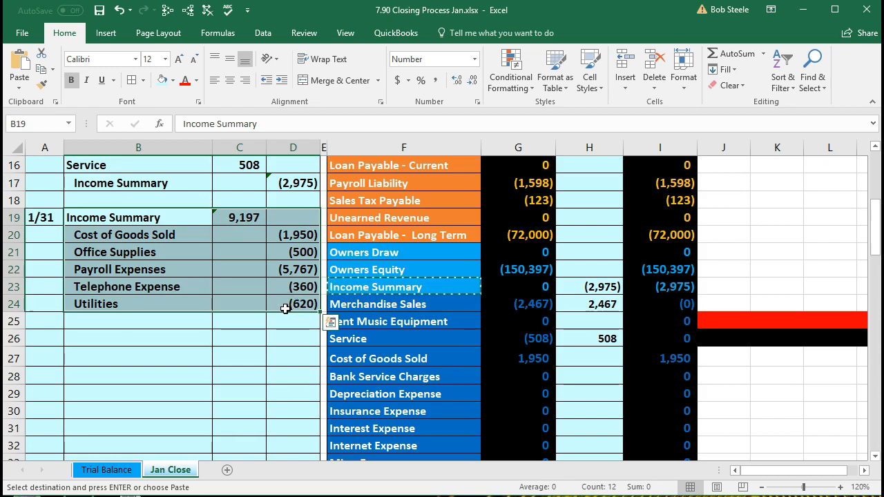
click(251, 323)
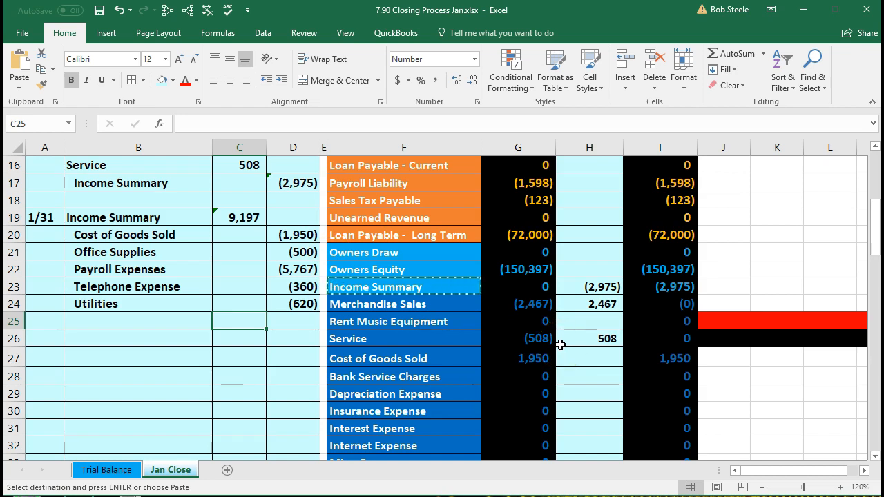
drag(173, 220, 233, 214)
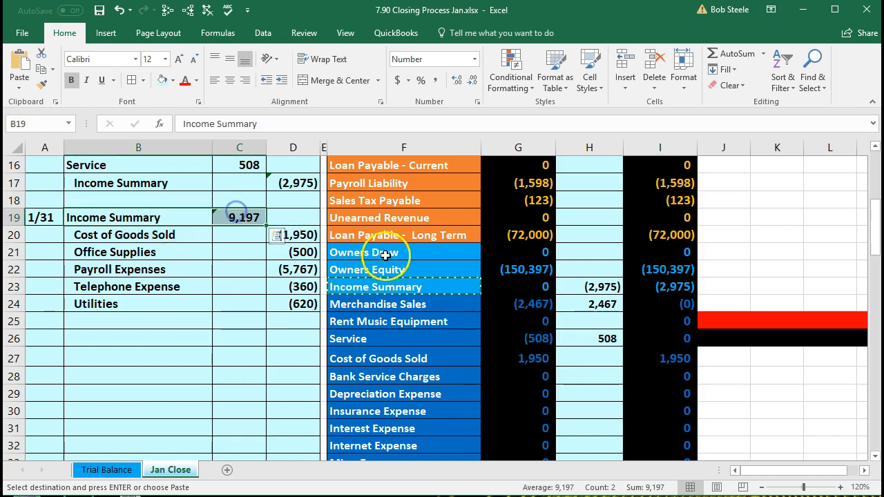
click(575, 284)
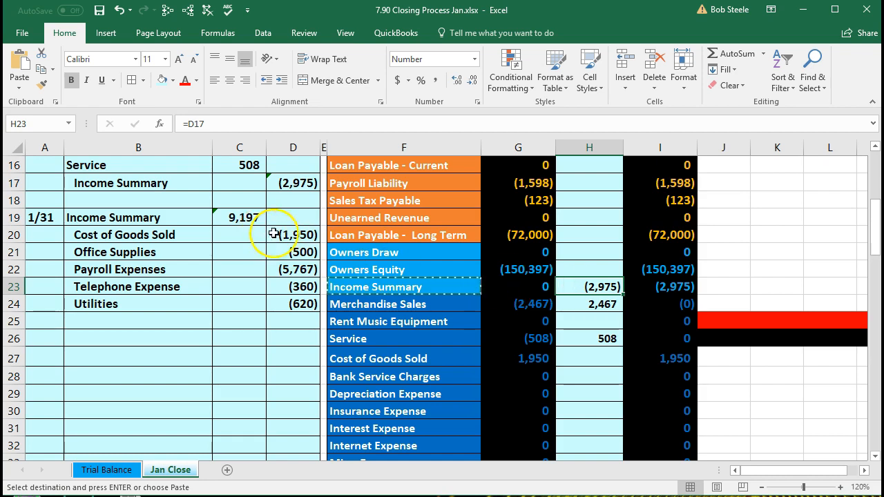
Step: Link the worksheet's Income Summary cell H23 to the closing amounts with =D17+C19
double_click(584, 288)
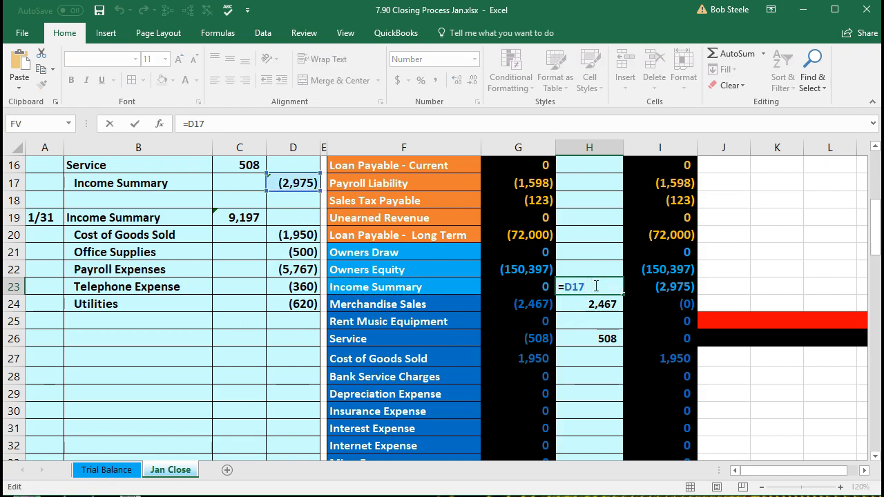
text(+)
click(243, 218)
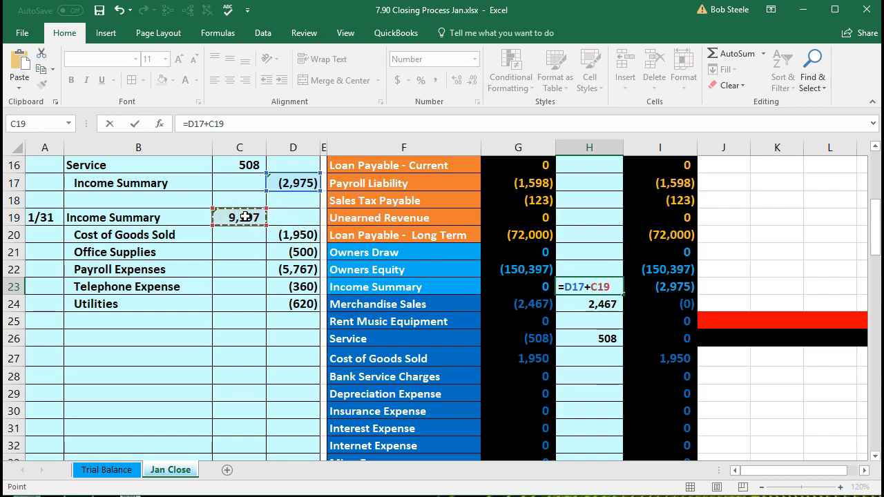
key(Return)
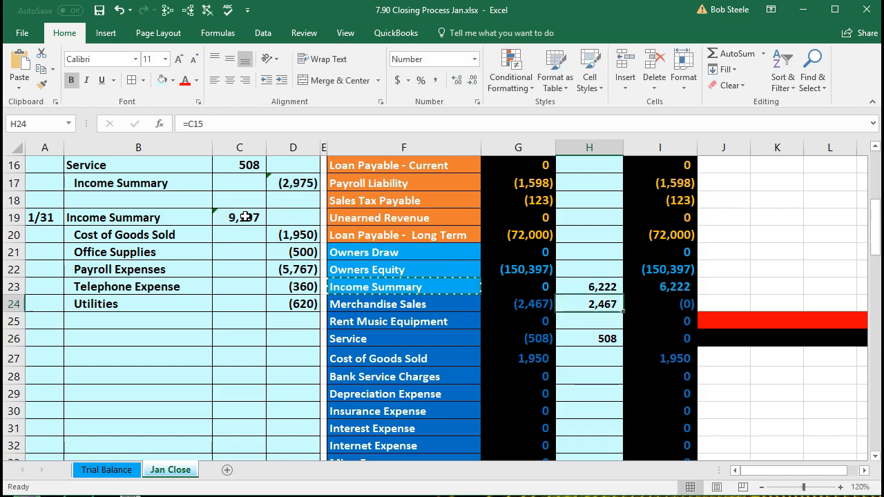
key(Up)
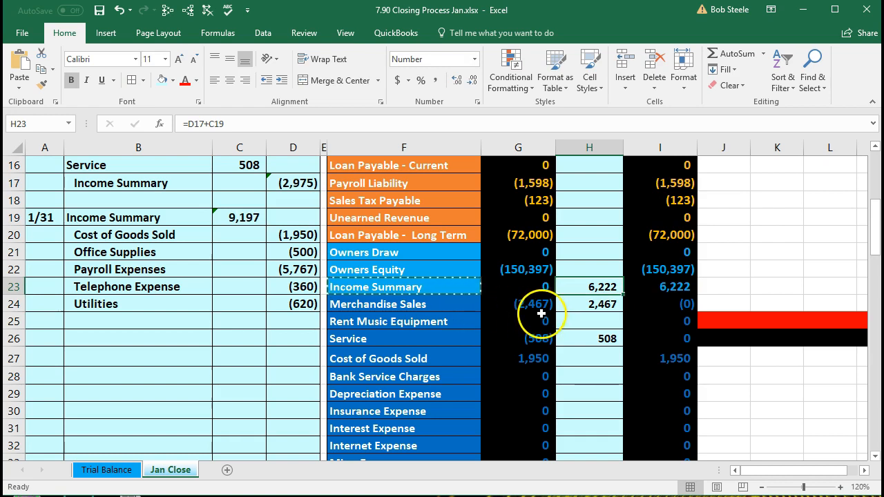
key(Delete)
text(=)
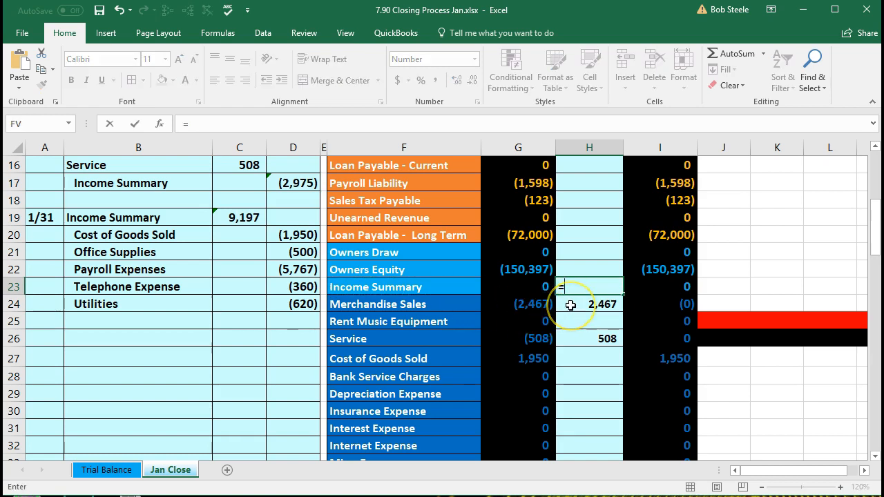
click(293, 180)
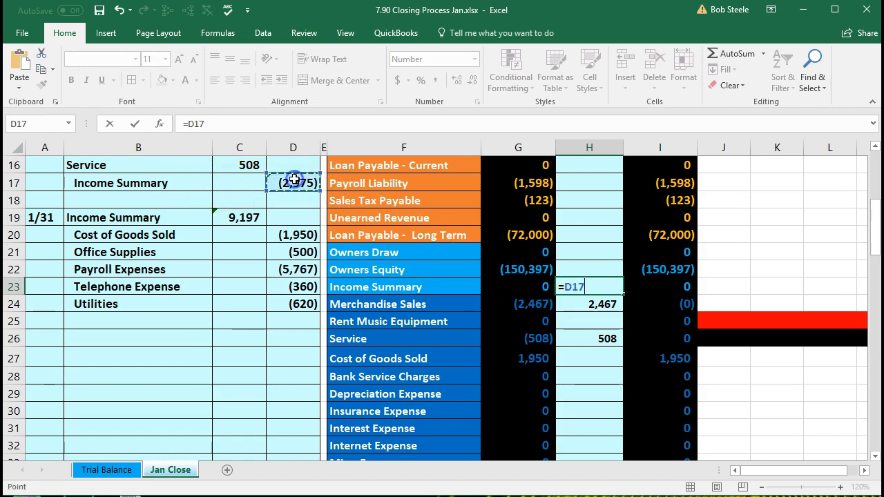
text(+)
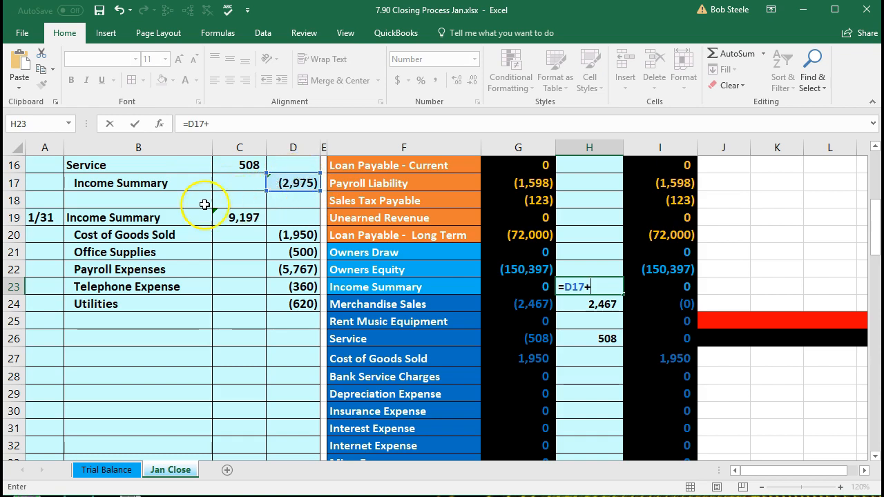
click(237, 215)
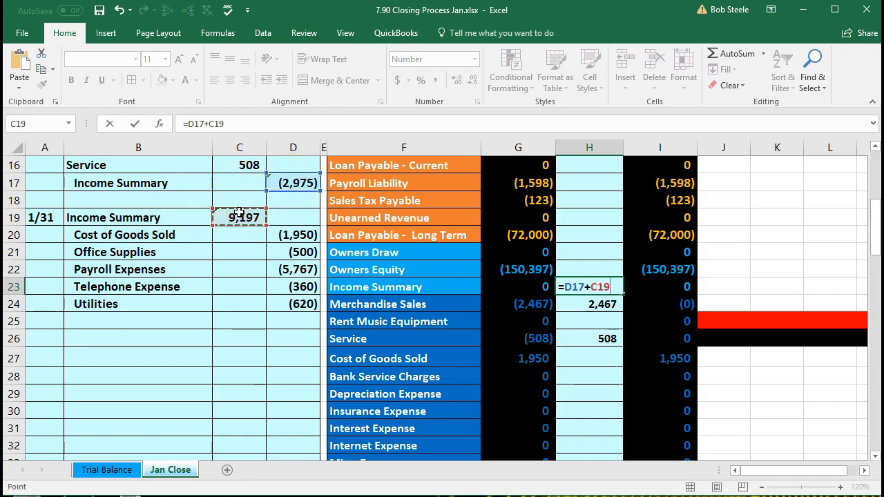
key(Return)
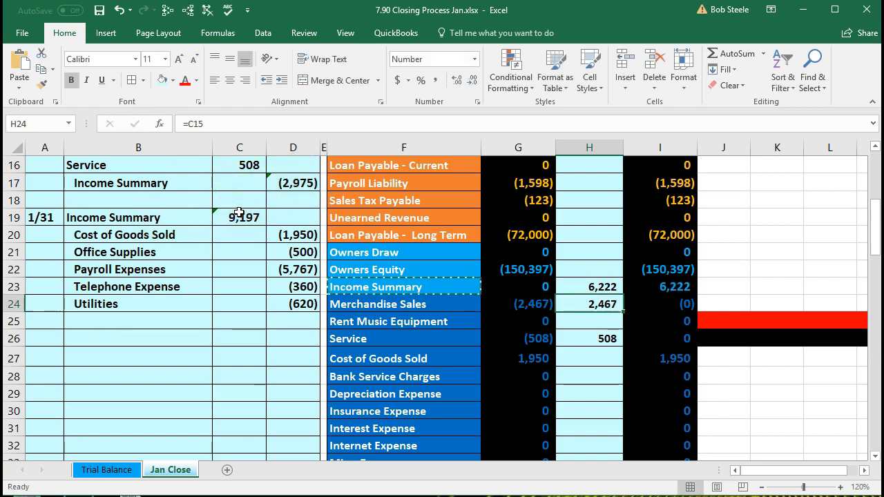
Step: Check the 6,222 Income Summary balance and net income, then compare the Cost of Goods Sold rows
click(641, 281)
click(634, 280)
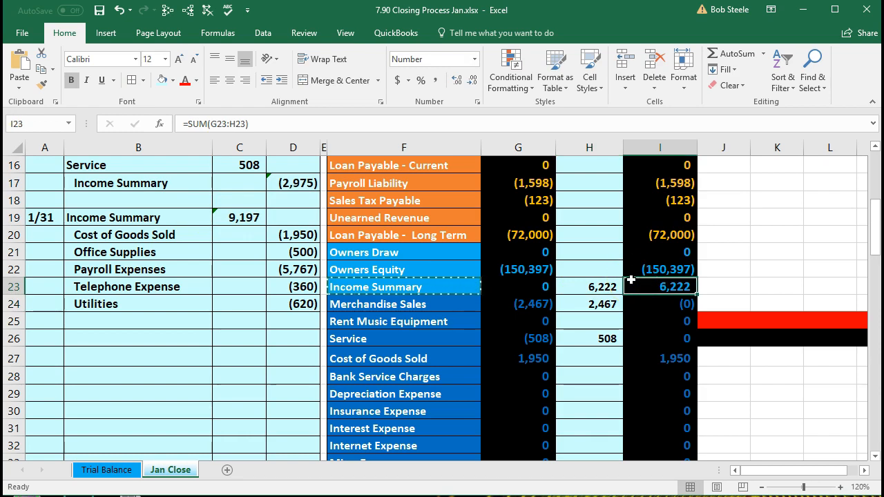
scroll(631, 278, down, 3)
click(526, 430)
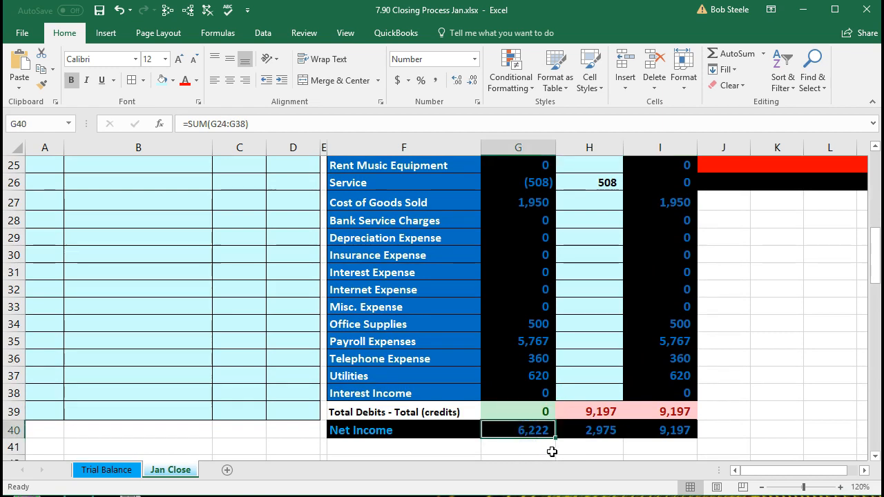
scroll(549, 450, up, 2)
click(653, 245)
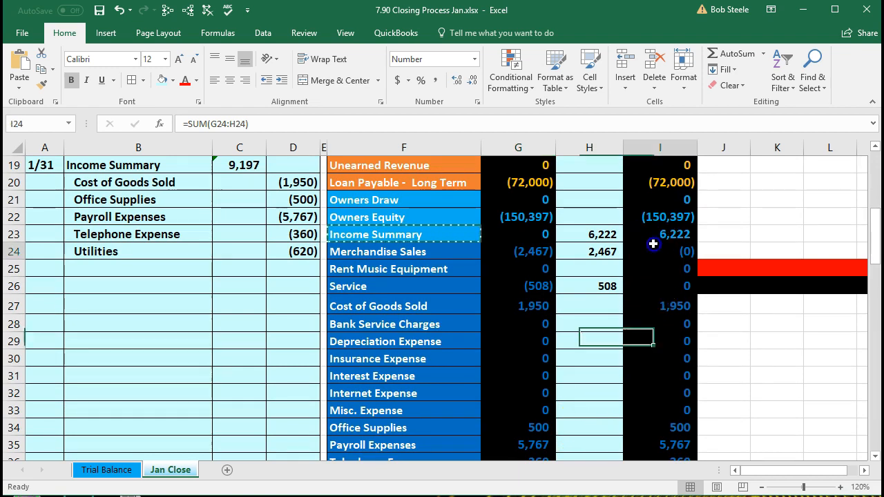
click(653, 233)
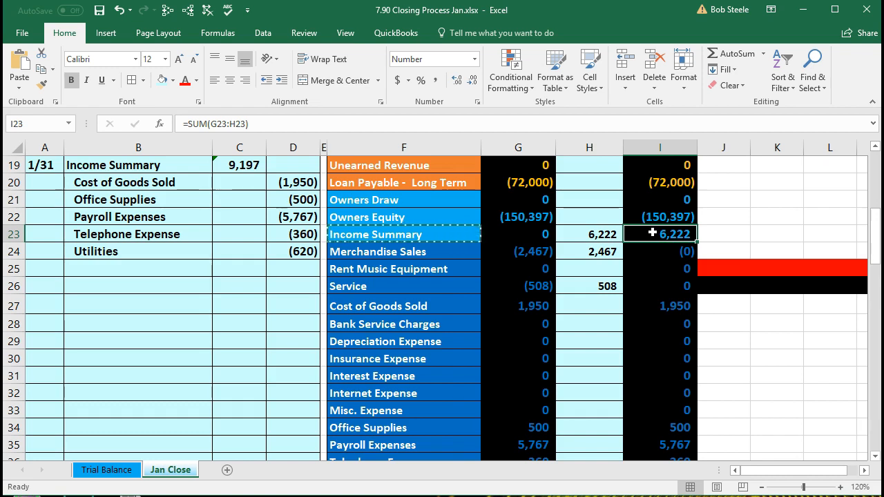
click(588, 302)
drag(173, 179, 276, 184)
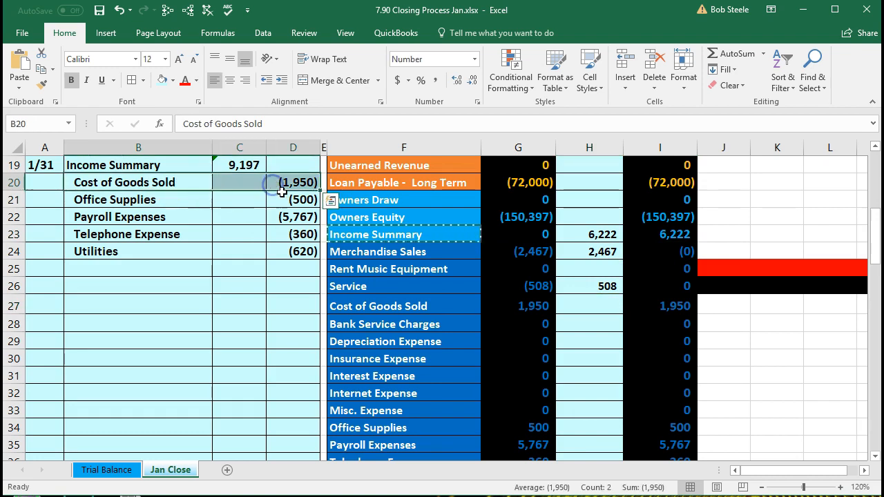
drag(366, 308, 504, 311)
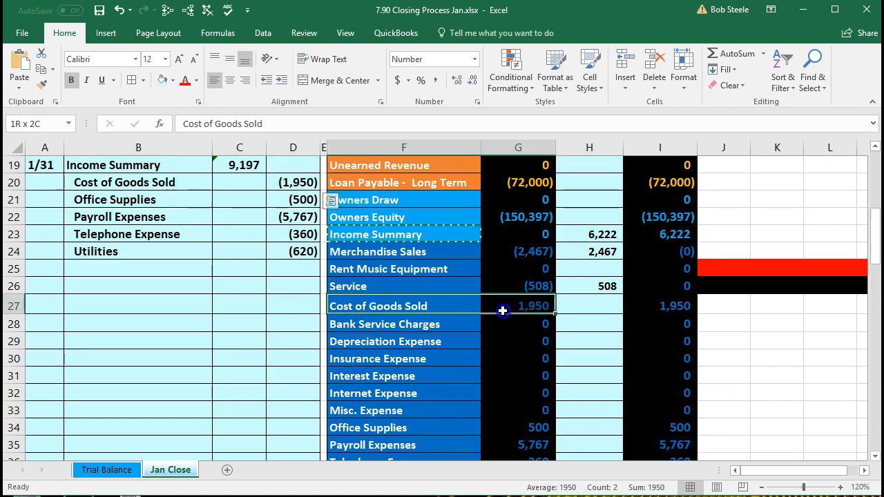
Step: Link Cost of Goods Sold H27 to =D20 and Office Supplies H34 to =D21
click(598, 304)
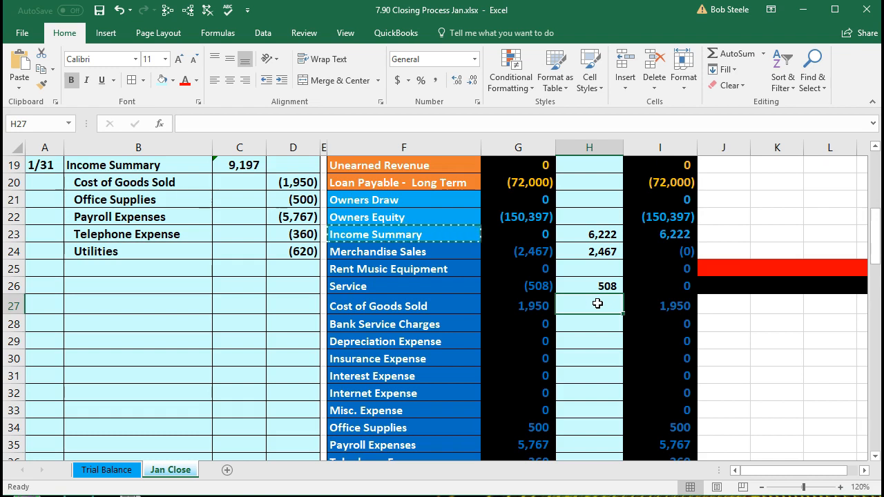
text(=)
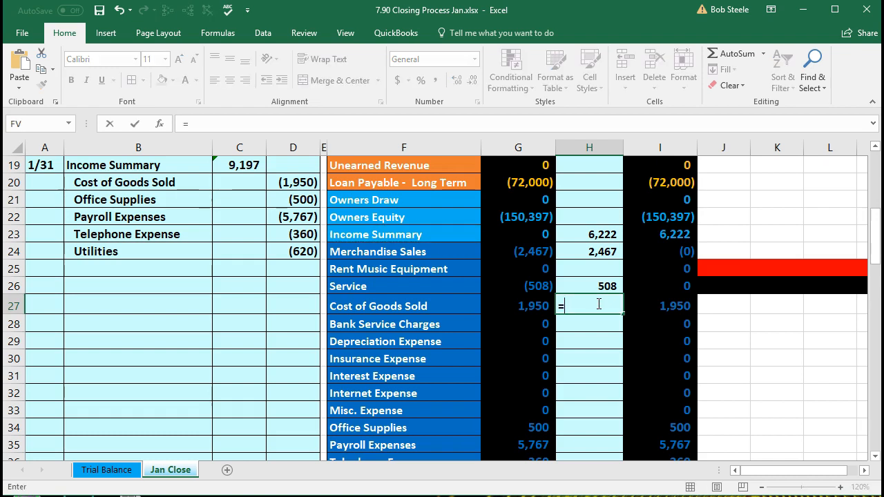
click(300, 183)
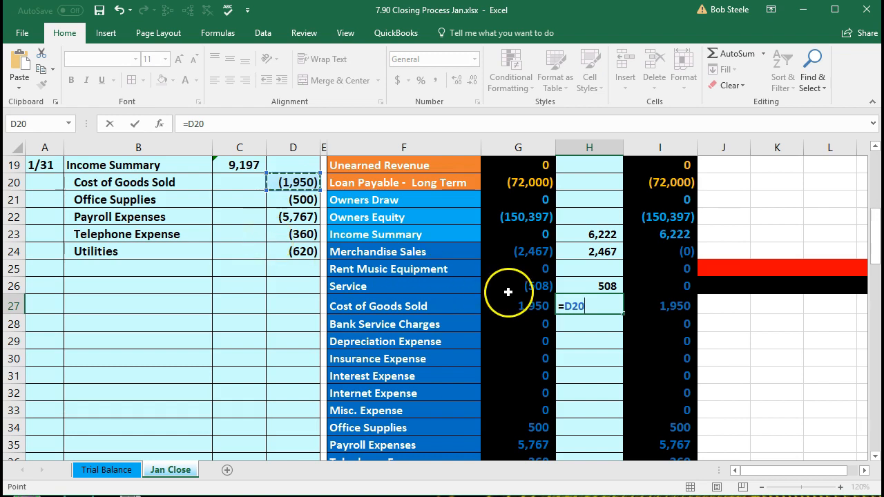
key(Return)
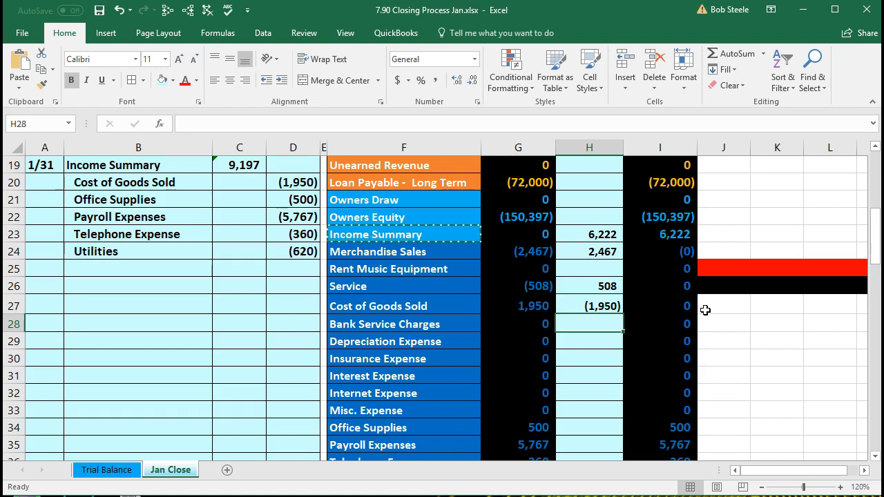
click(600, 426)
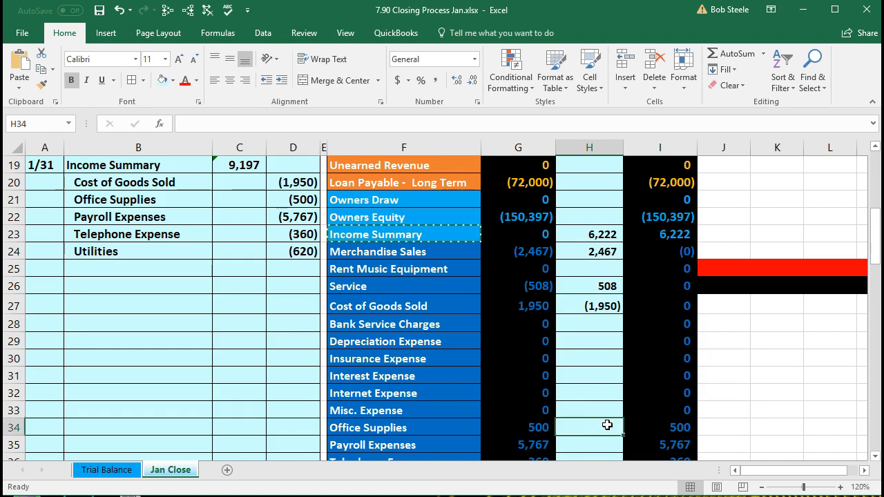
text(=)
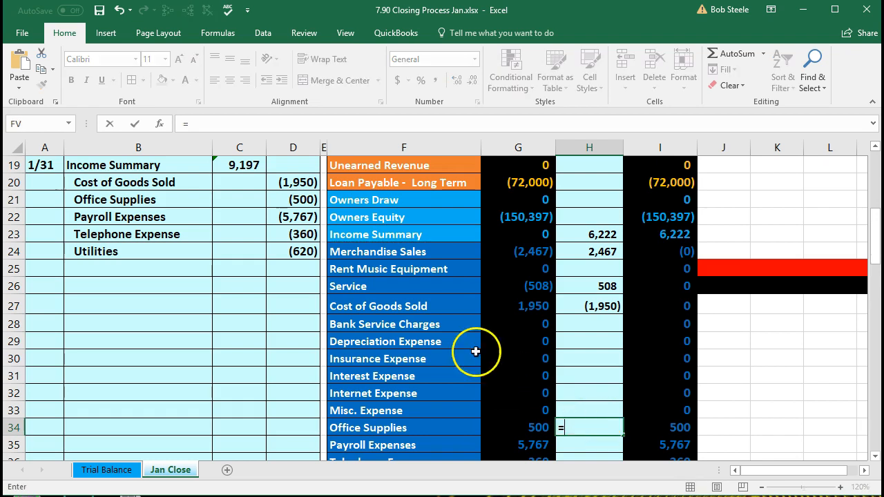
click(299, 199)
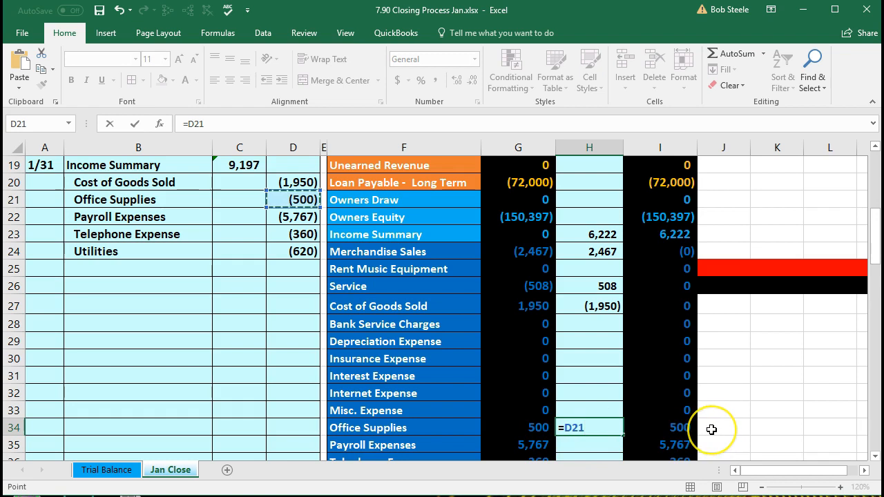
key(Return)
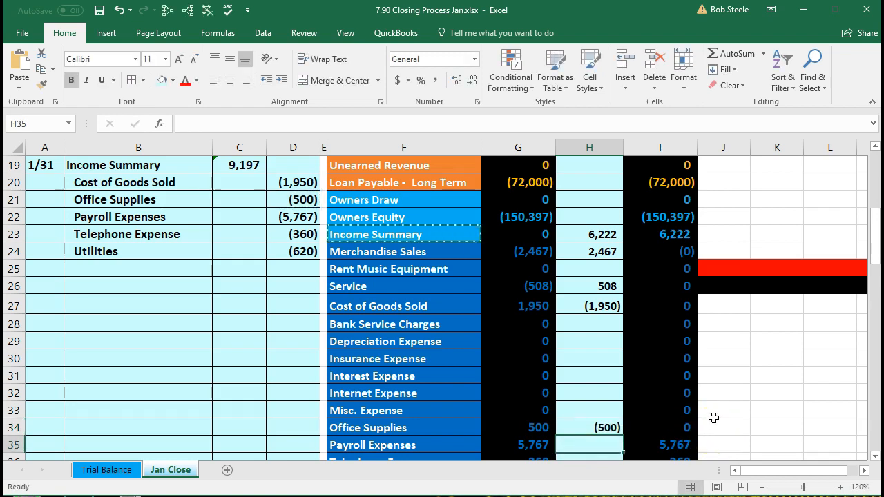
Step: Link H35, H36 and H37 to =D22, =D23 and =D24, then check the H39 total
scroll(714, 419, down, 1)
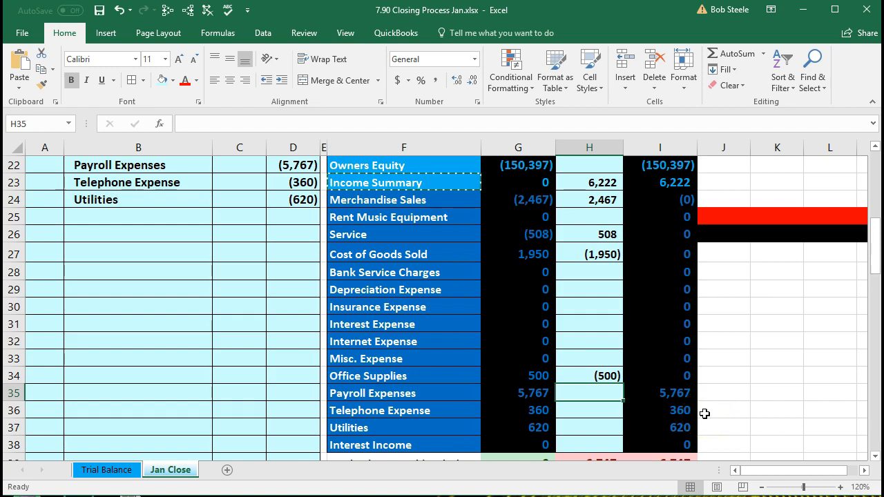
text(=)
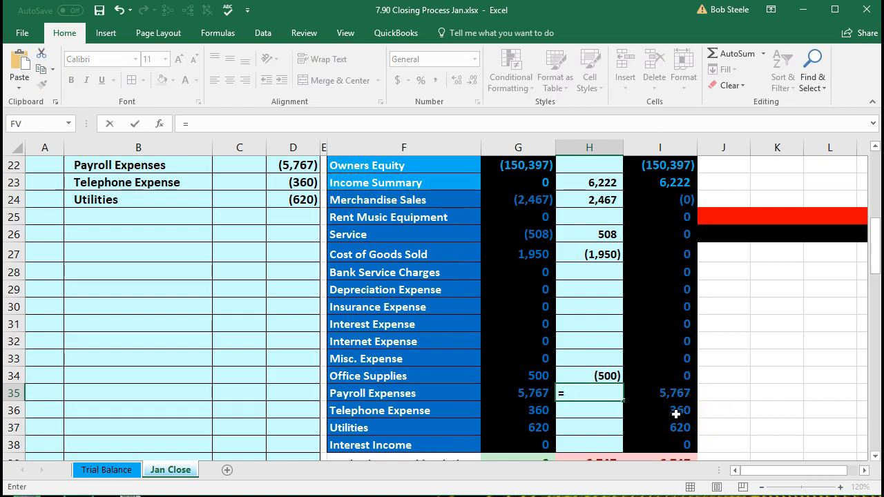
click(304, 166)
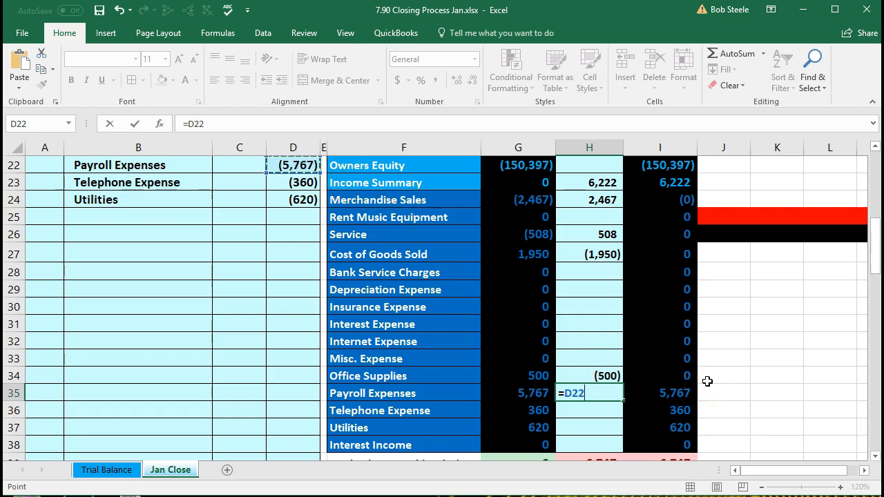
key(Return)
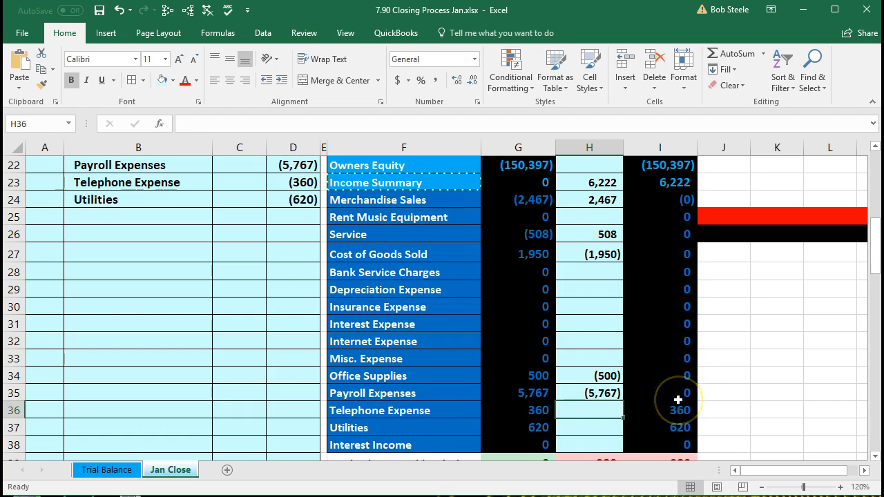
text(=)
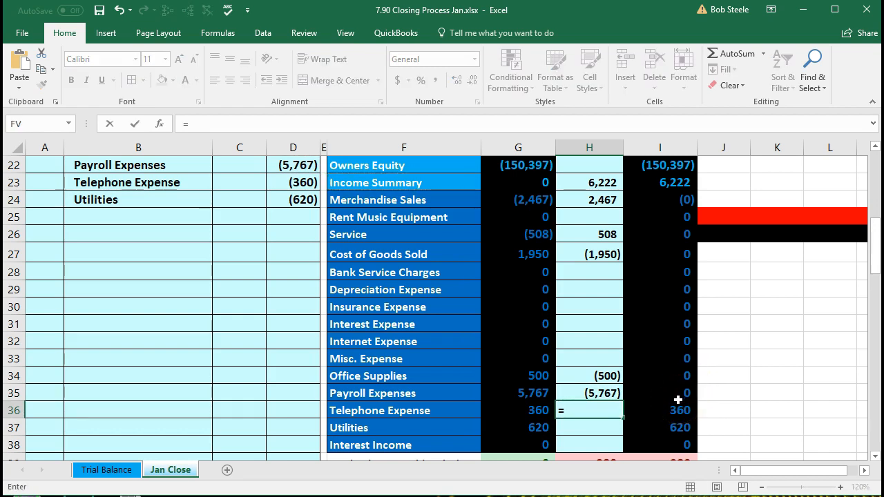
click(302, 181)
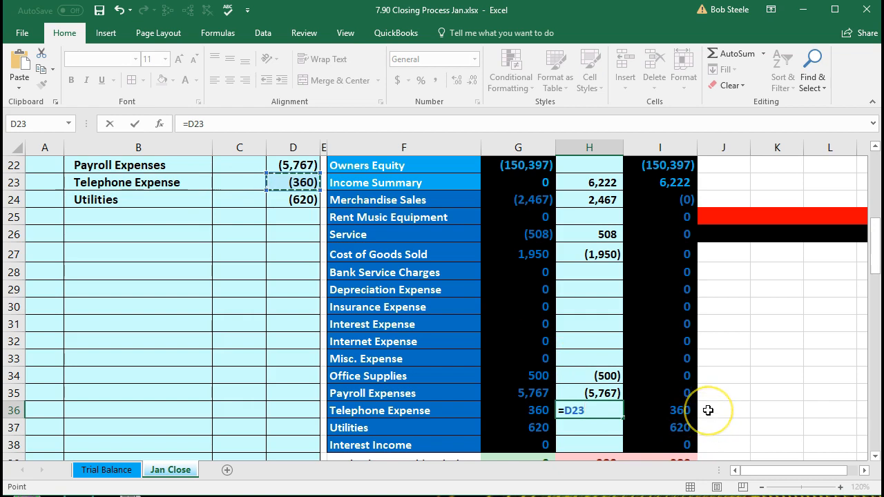
key(Return)
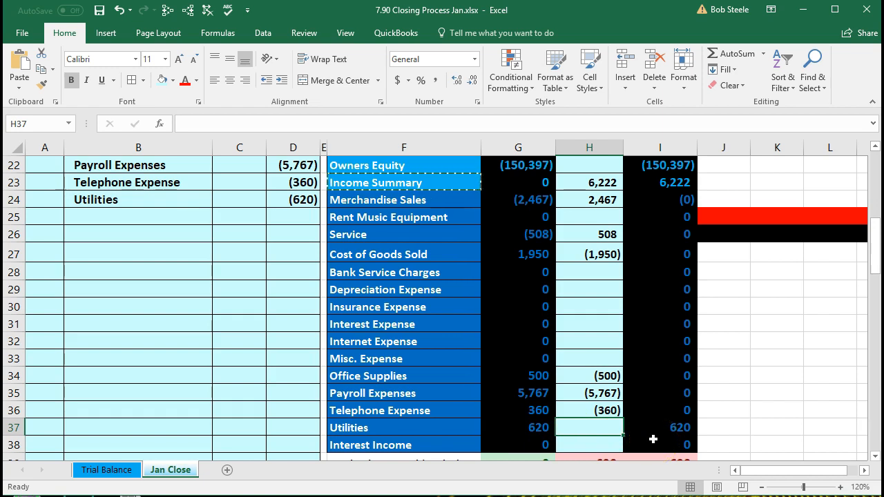
text(=)
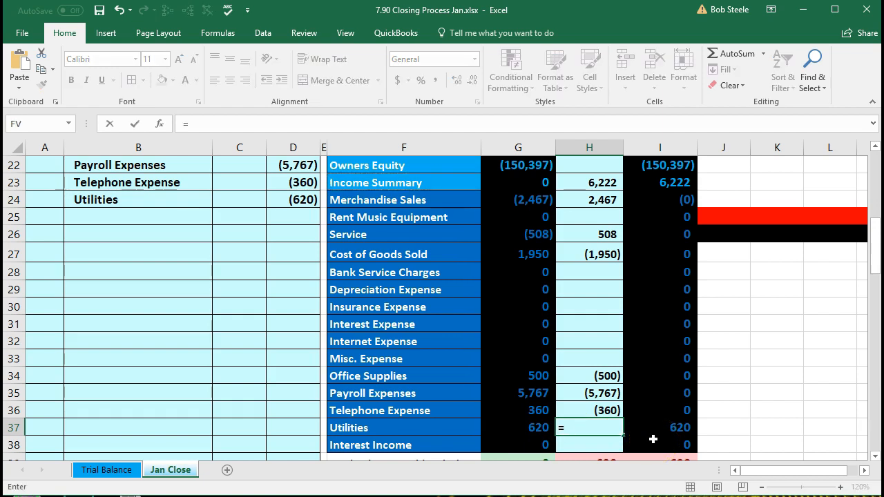
click(300, 201)
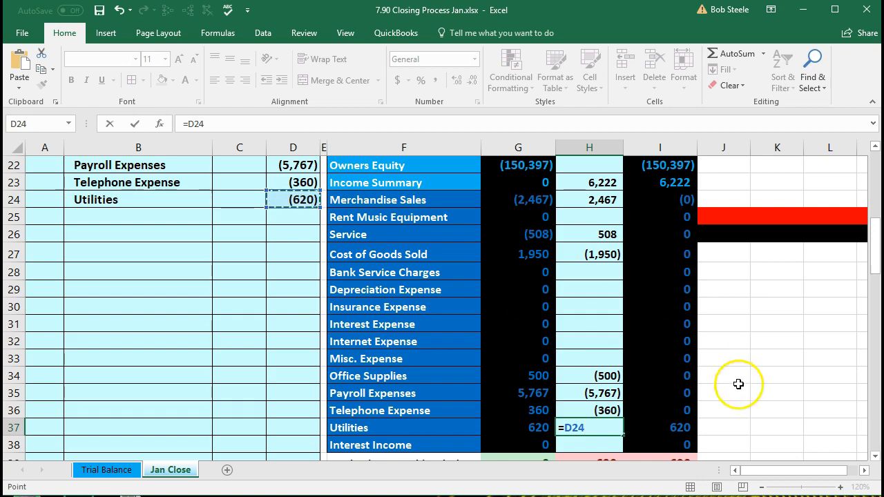
key(Return)
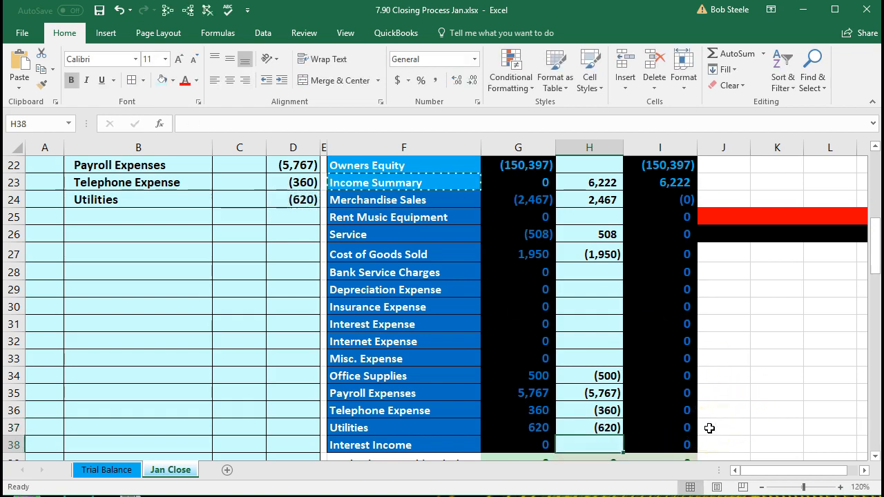
scroll(709, 426, down, 1)
click(606, 417)
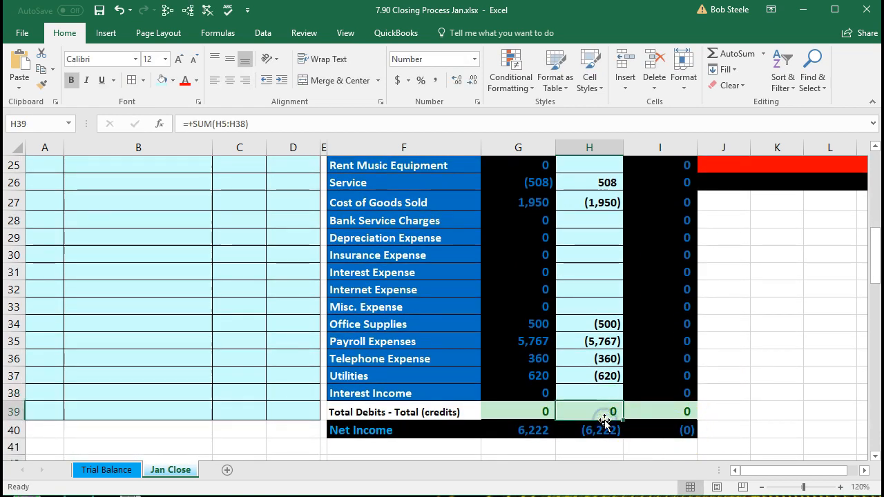
scroll(632, 421, up, 3)
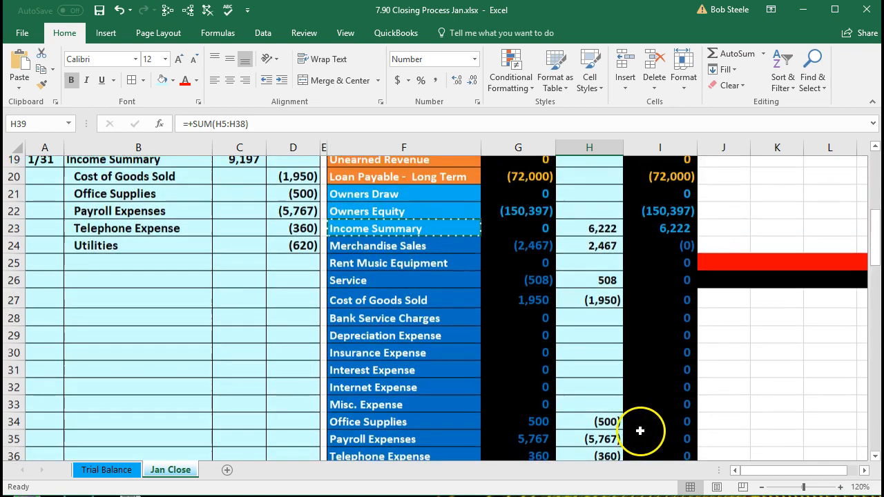
drag(659, 304, 661, 391)
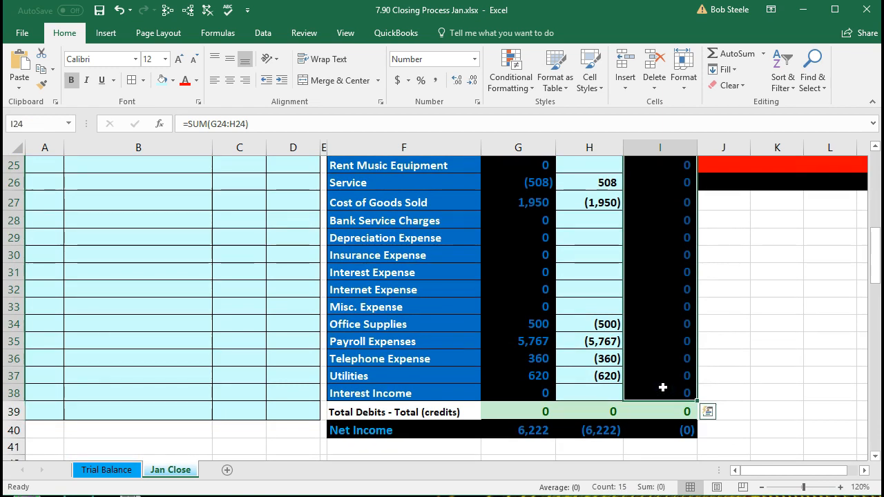
scroll(662, 388, up, 4)
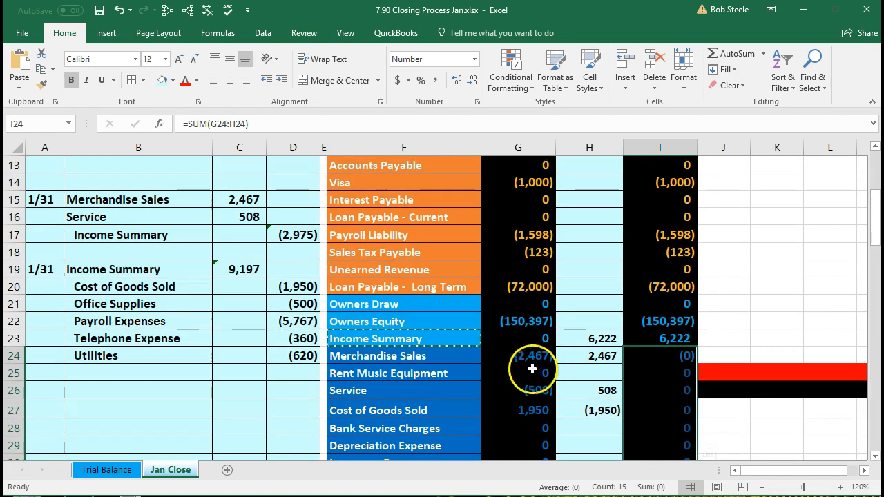
click(642, 339)
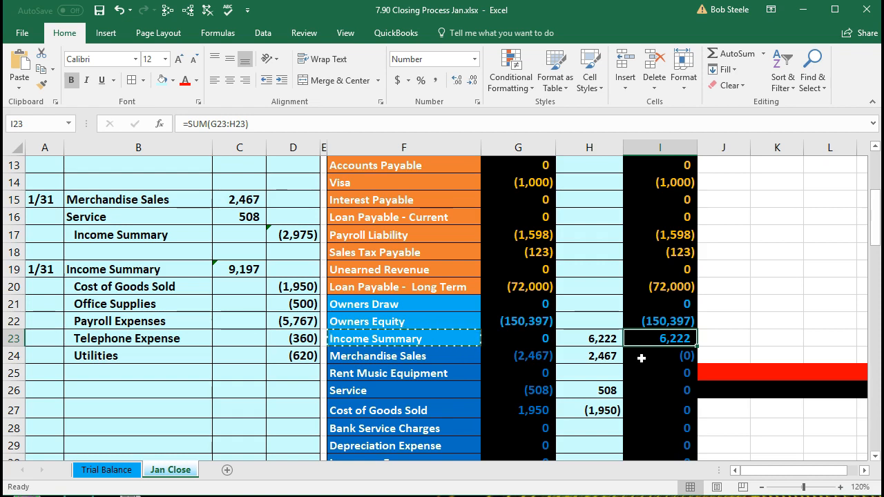
click(592, 322)
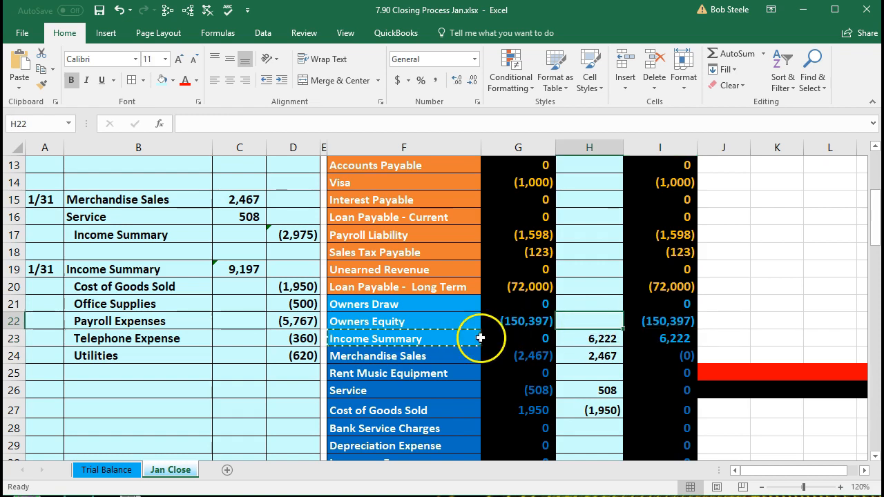
drag(455, 342, 645, 342)
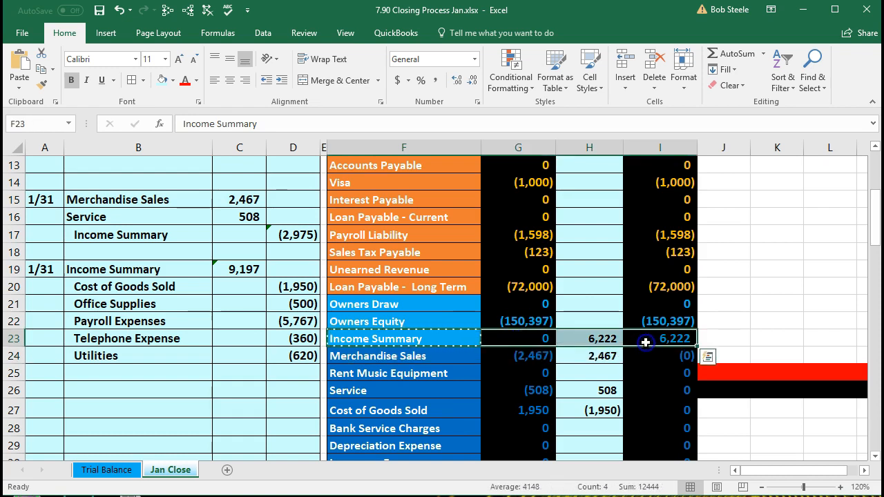
click(574, 320)
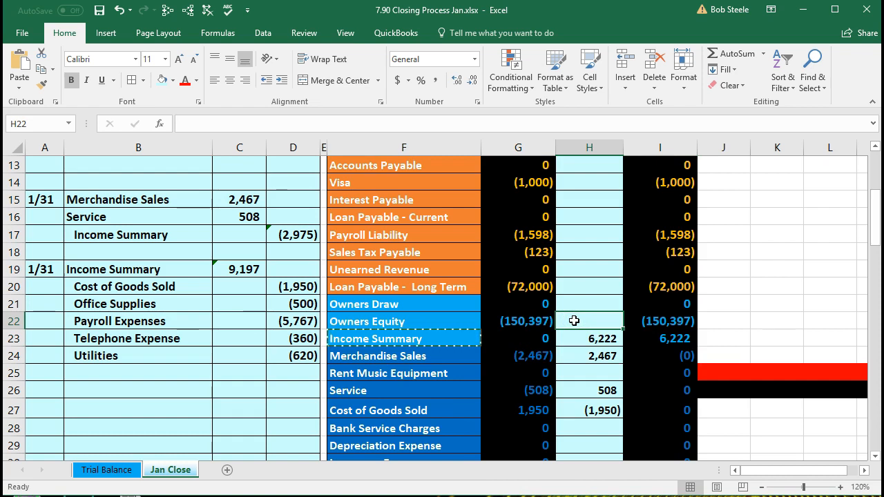
click(652, 341)
scroll(651, 341, down, 4)
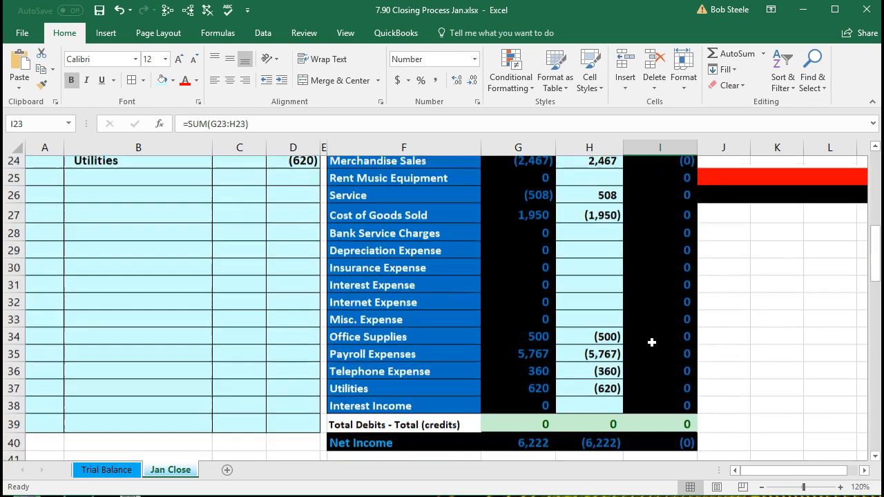
click(537, 430)
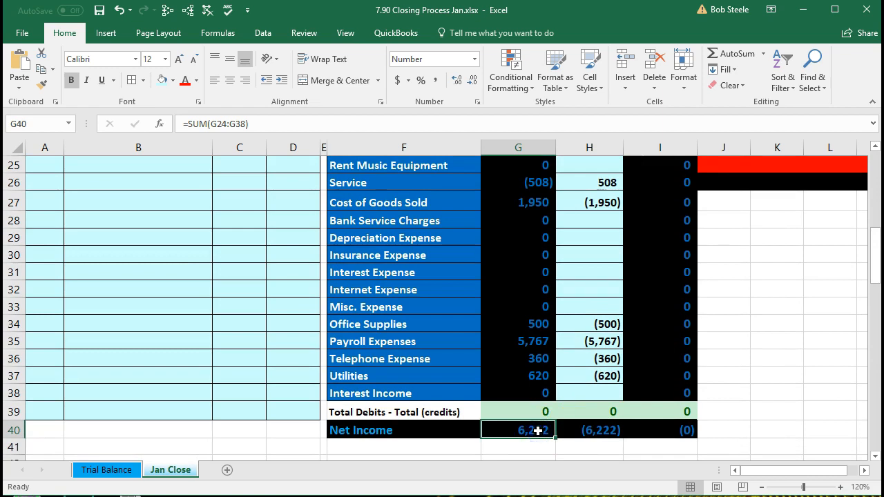
scroll(538, 431, up, 3)
click(645, 291)
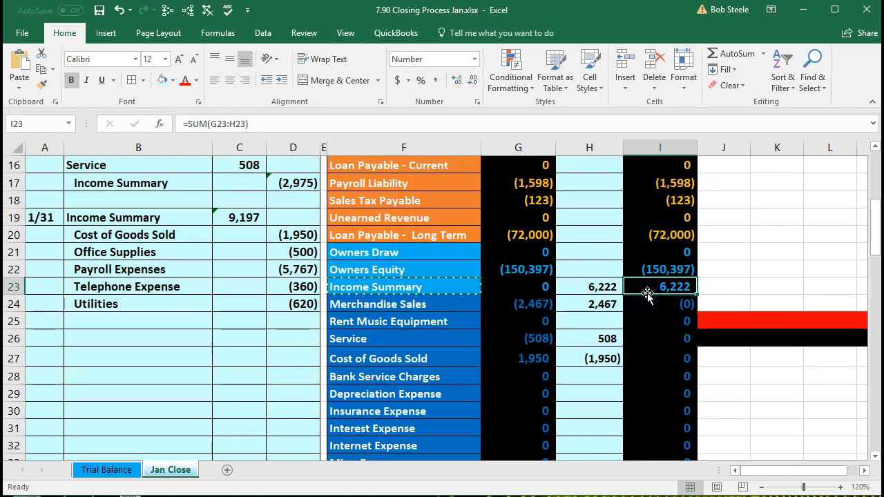
scroll(646, 295, down, 1)
drag(660, 254, 662, 409)
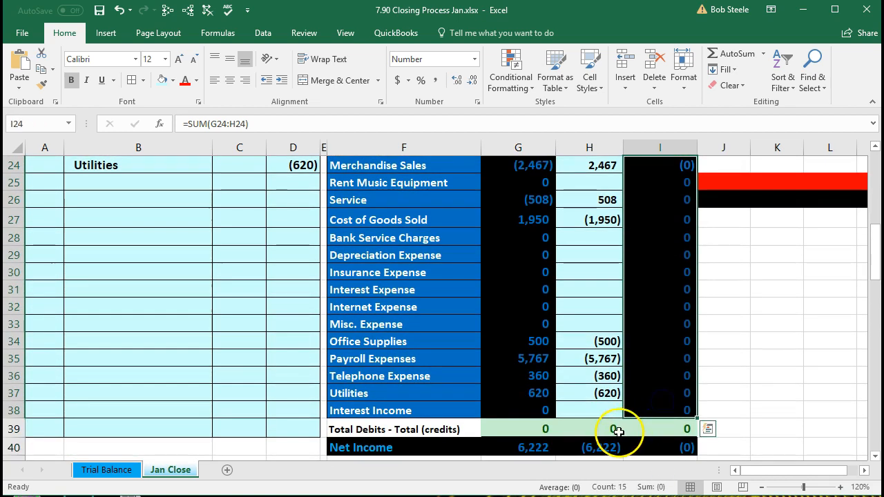
scroll(594, 446, up, 3)
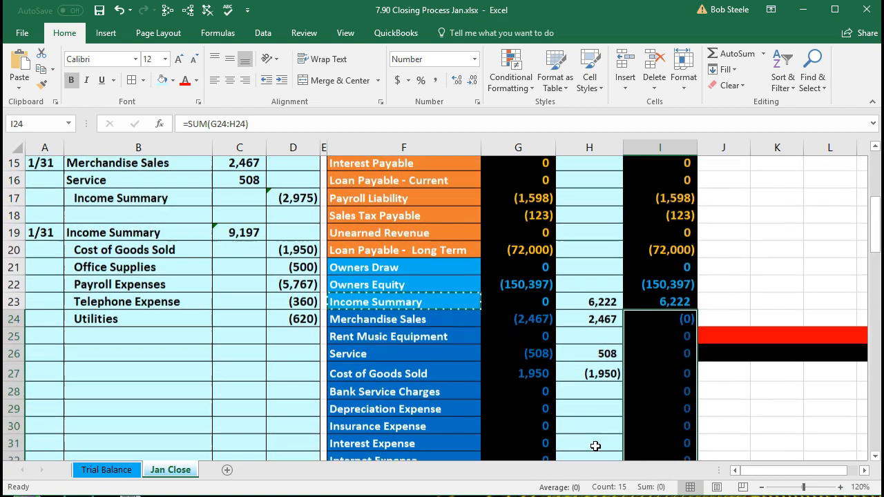
click(644, 301)
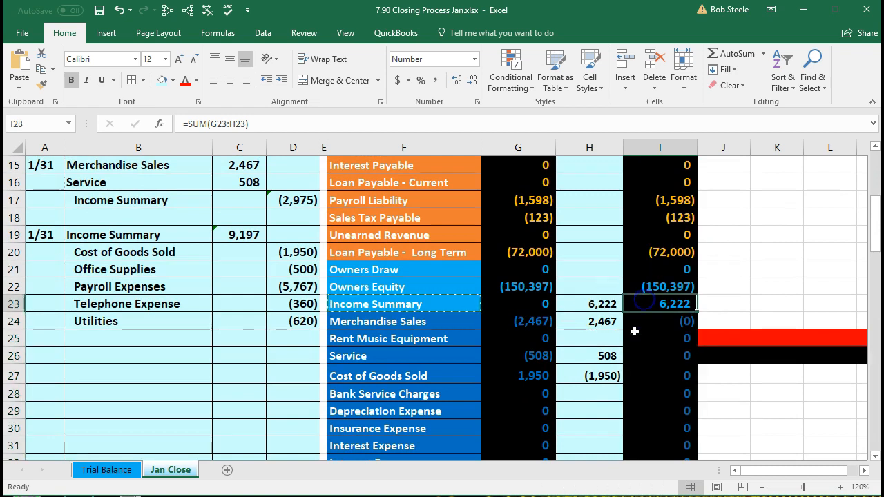
click(598, 289)
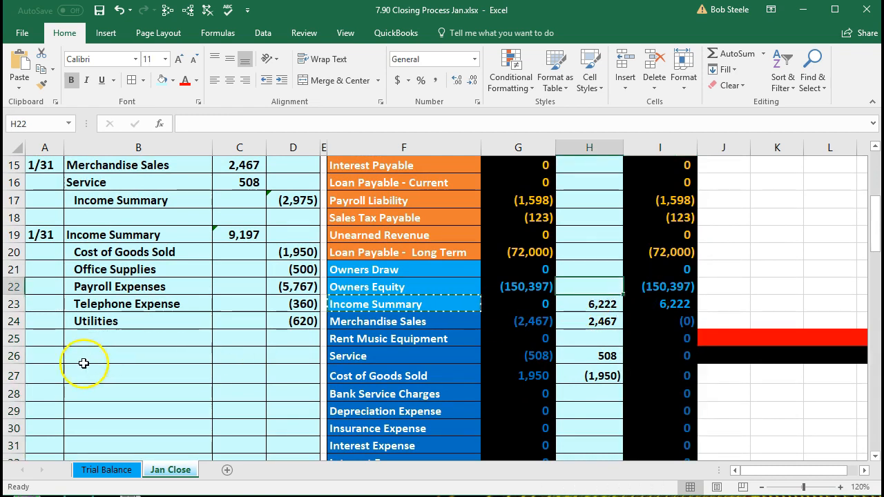
Step: Date the new entry 1/31 in A26 and paste Income Summary as an indented value in B27
click(56, 357)
text(1/3)
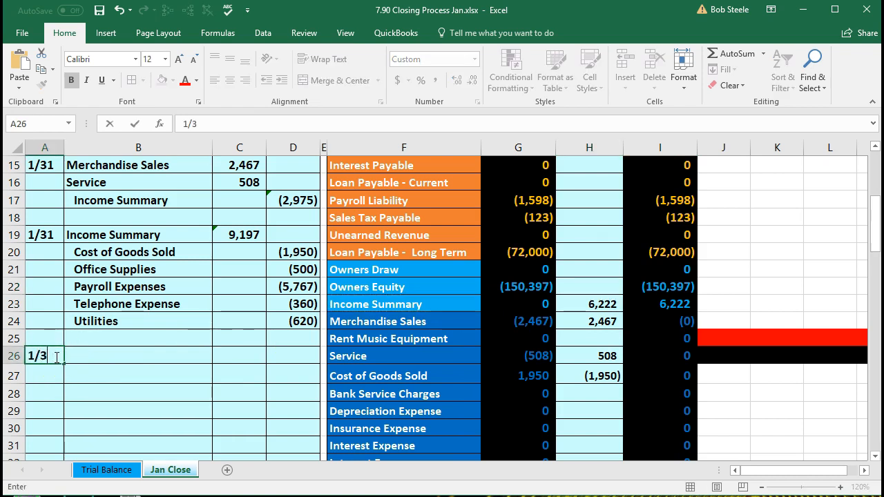
text(1)
click(397, 302)
drag(397, 302, 635, 301)
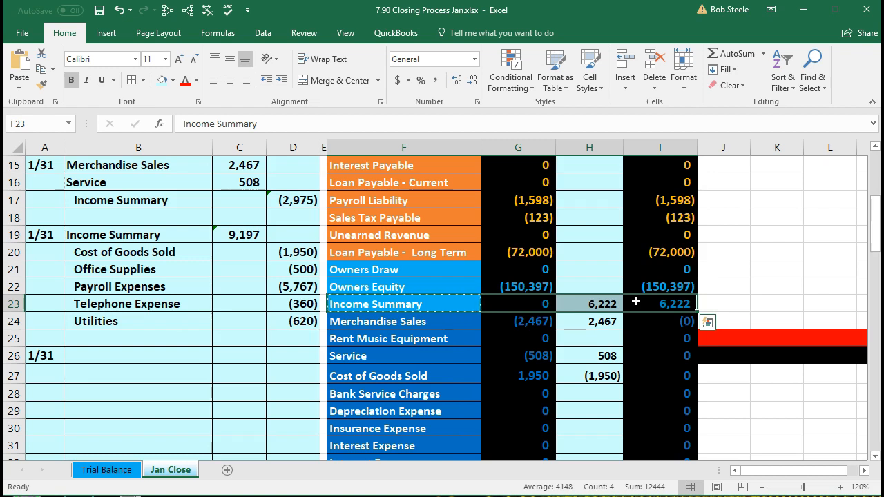
click(440, 304)
right_click(440, 304)
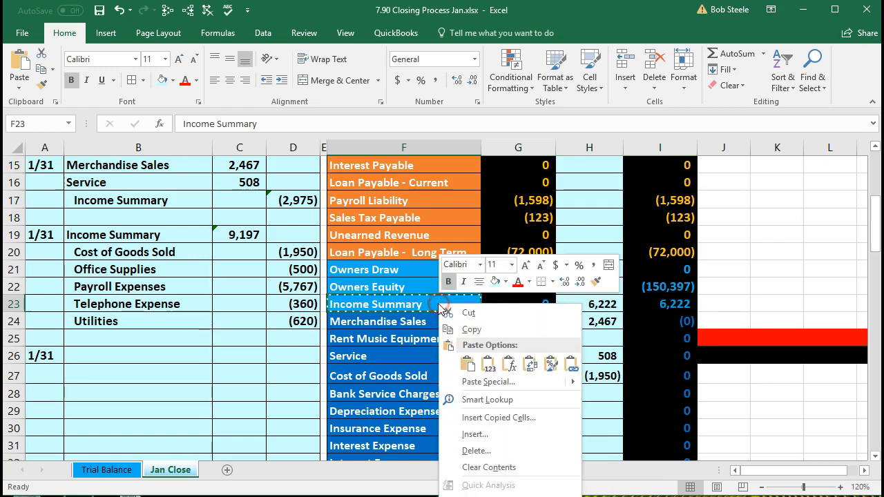
click(470, 330)
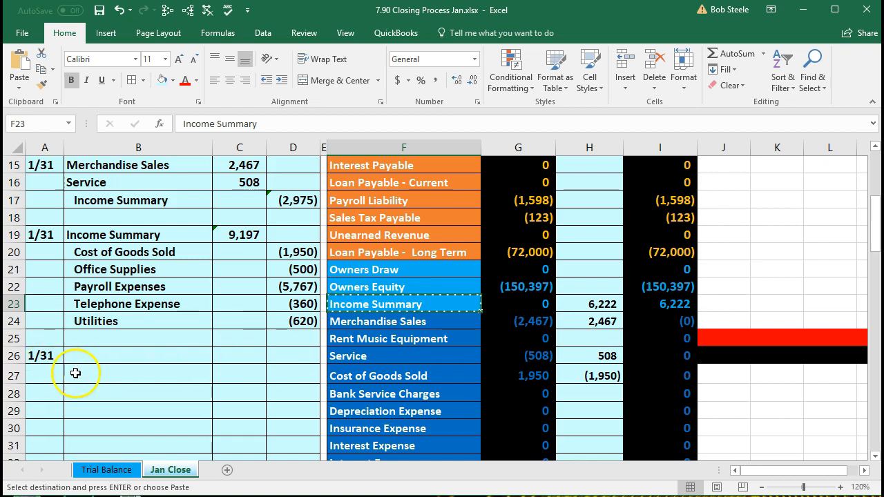
click(73, 372)
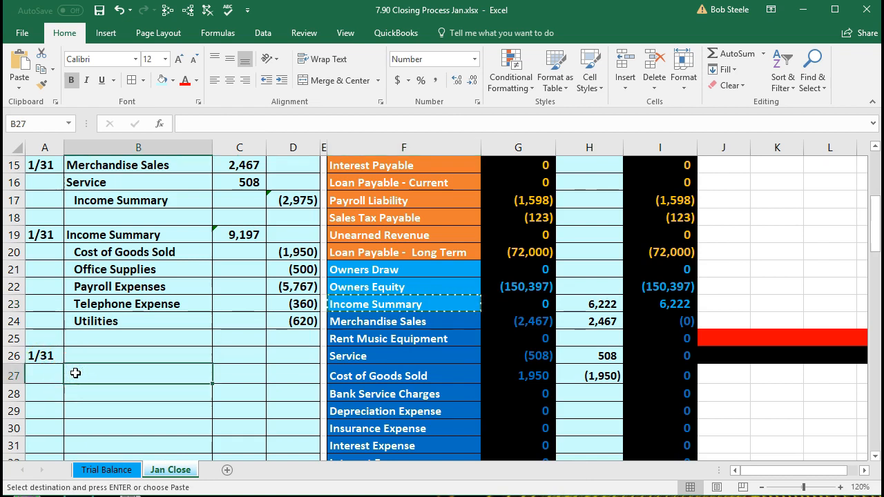
right_click(75, 373)
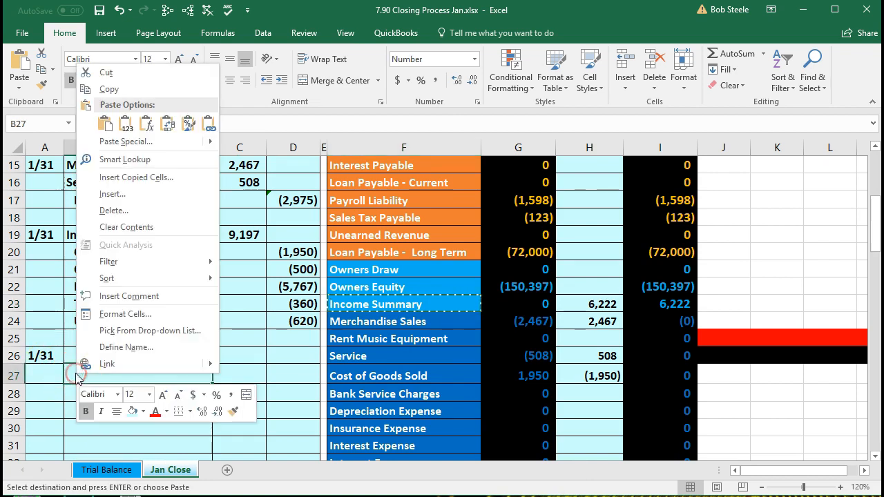
click(127, 125)
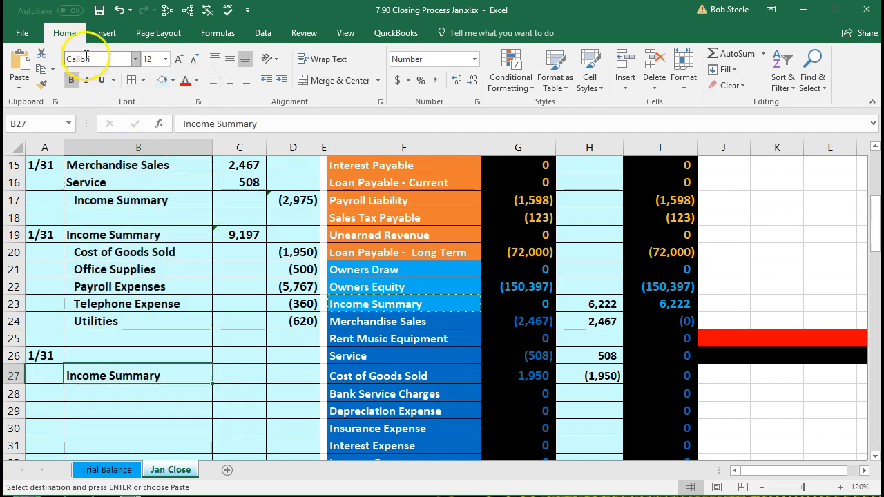
click(281, 81)
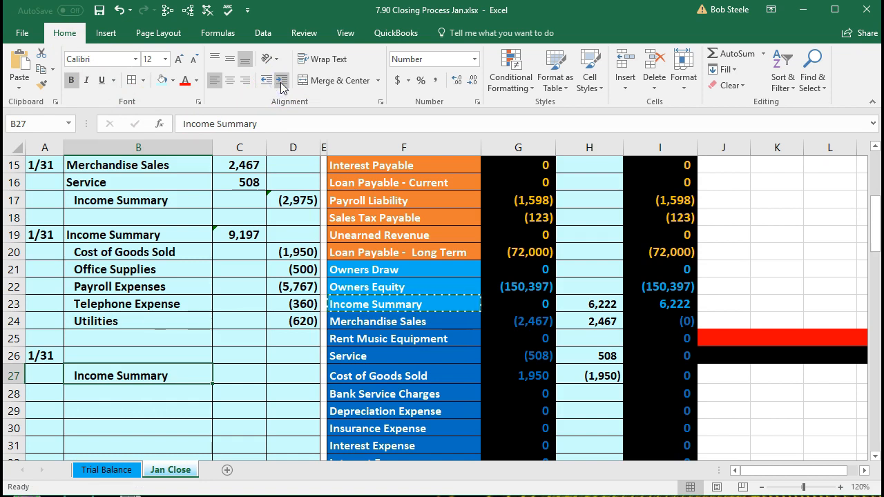
Step: Enter the Income Summary credit in D27 and link the C26 debit to it as its negative
click(284, 373)
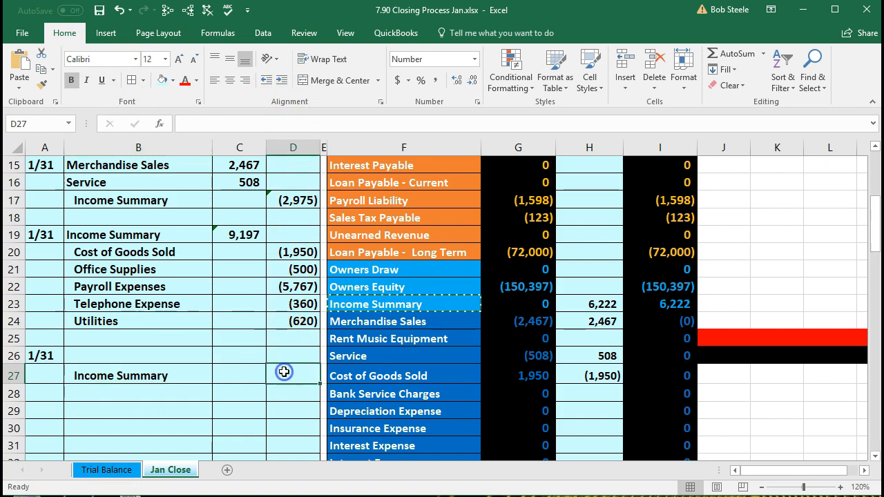
text(-)
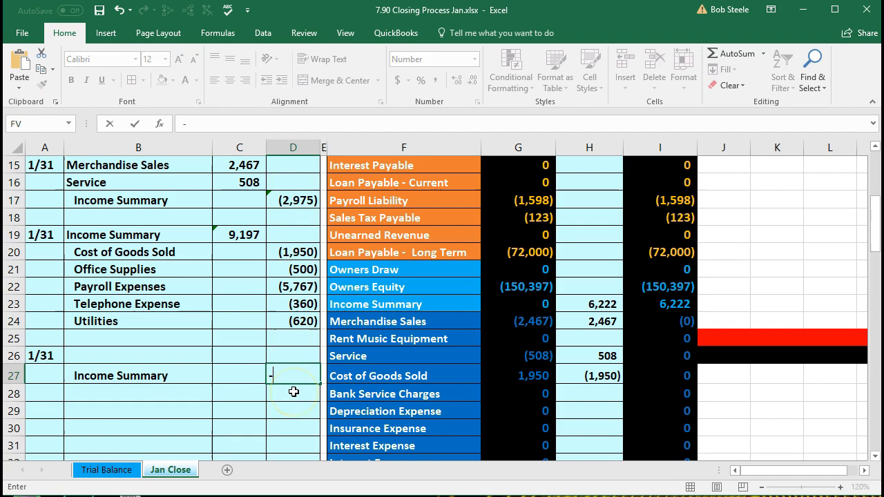
text(6222)
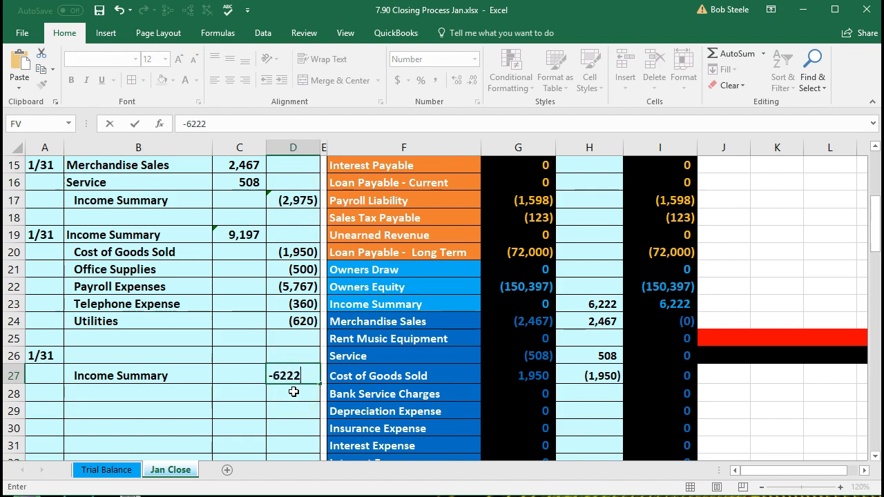
key(Return)
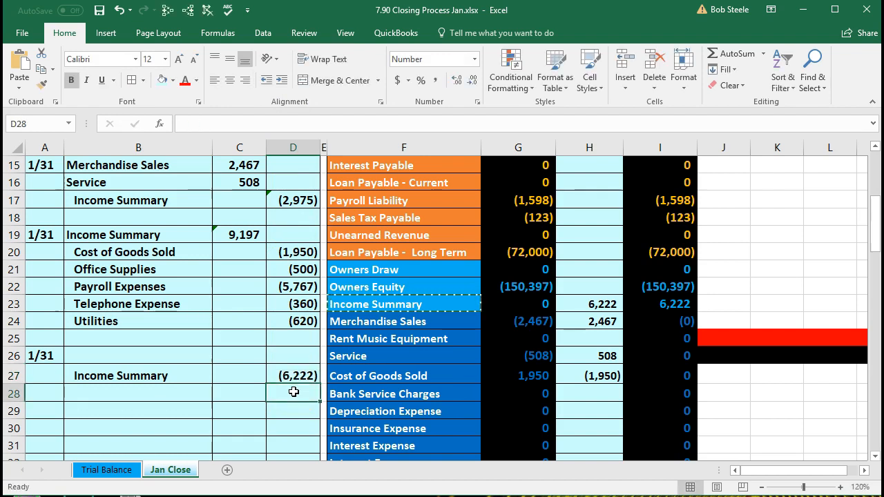
key(Left)
key(Up)
key(Up)
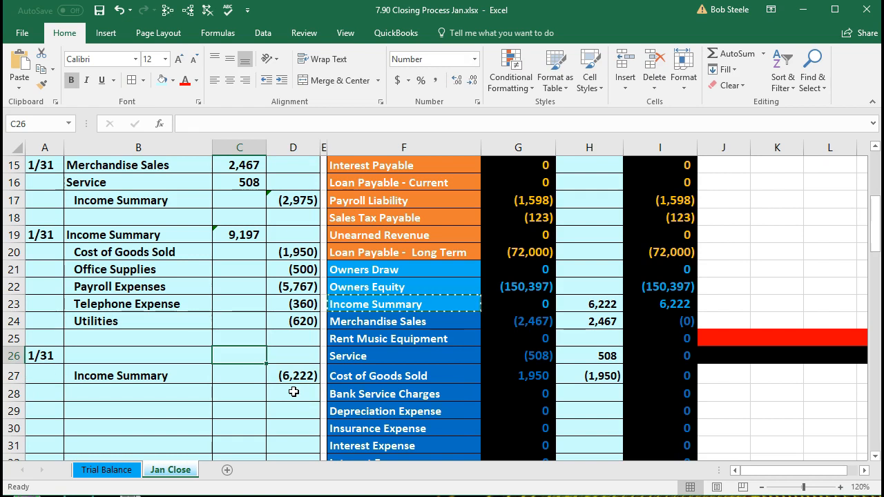
text(-)
key(Down)
key(Right)
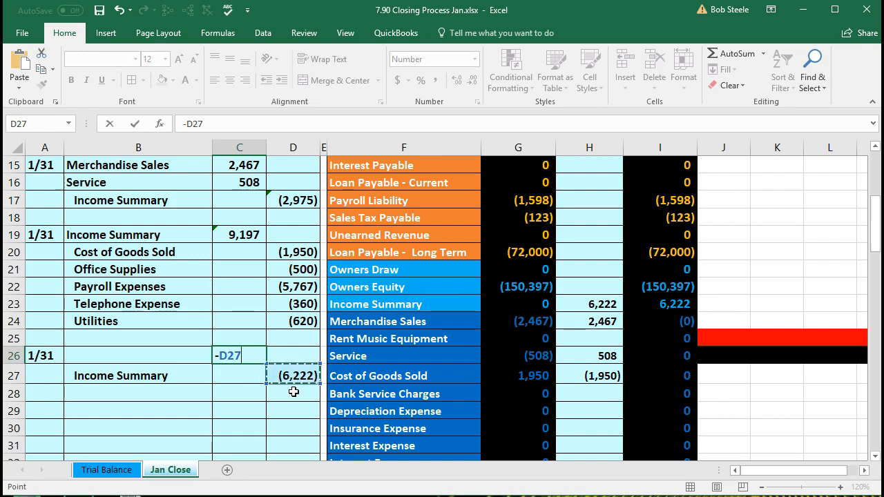
key(Return)
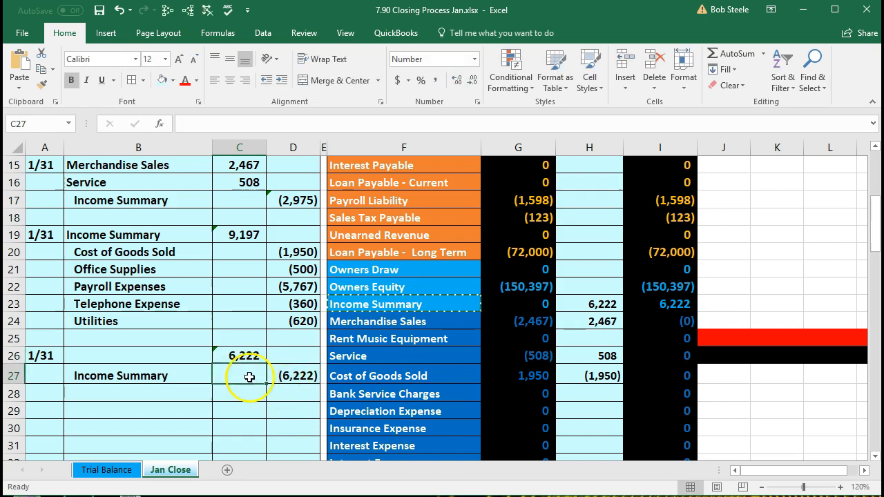
Step: Paste the Owners Equity account name as a value into B26 for the 6,222 debit
click(158, 355)
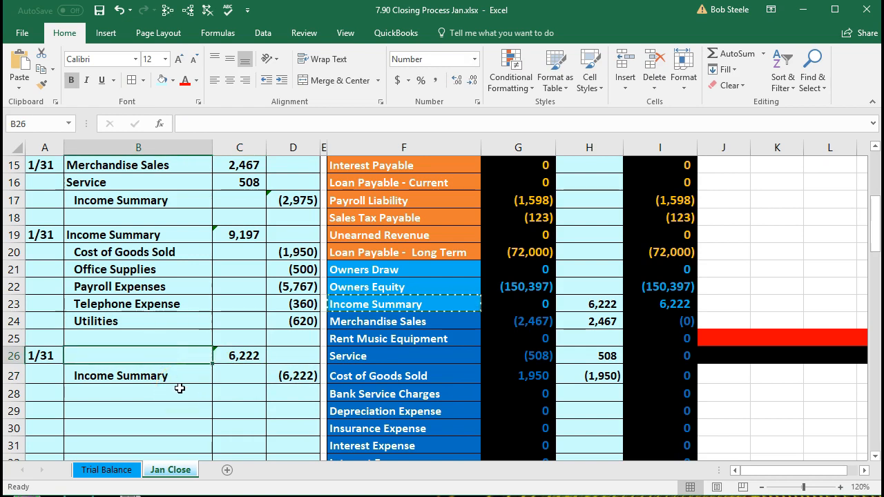
click(395, 288)
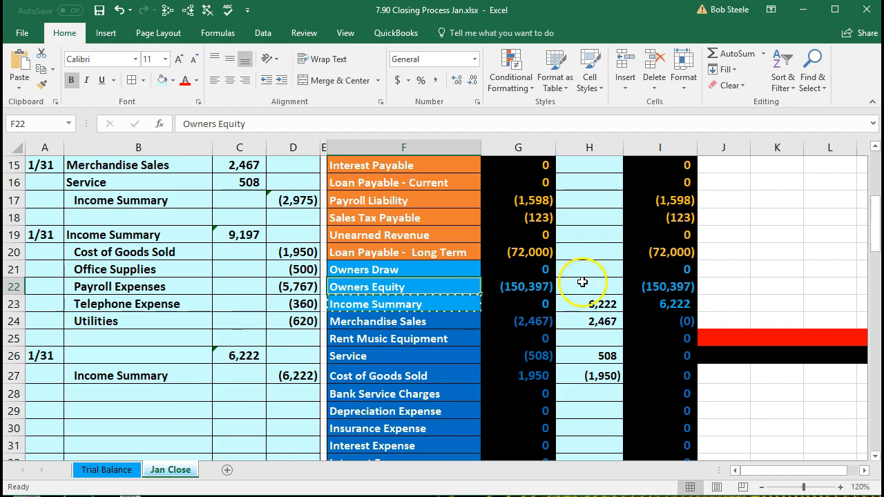
right_click(438, 291)
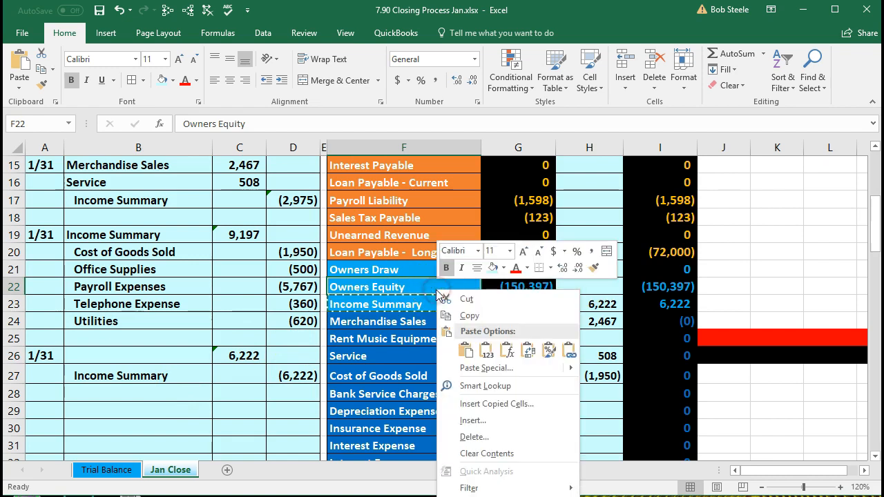
click(469, 316)
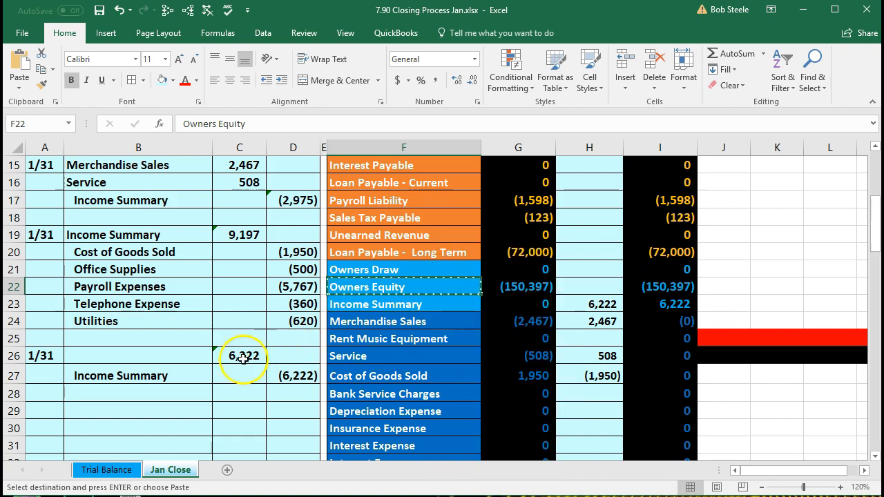
click(166, 354)
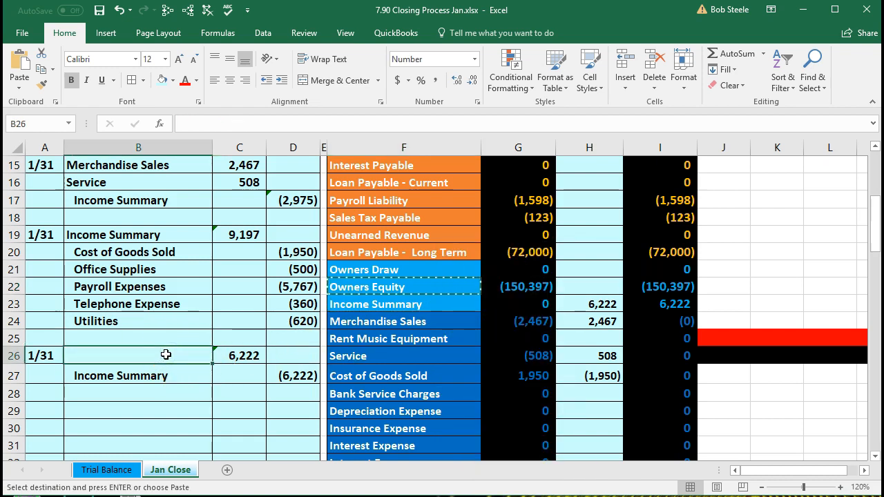
right_click(166, 354)
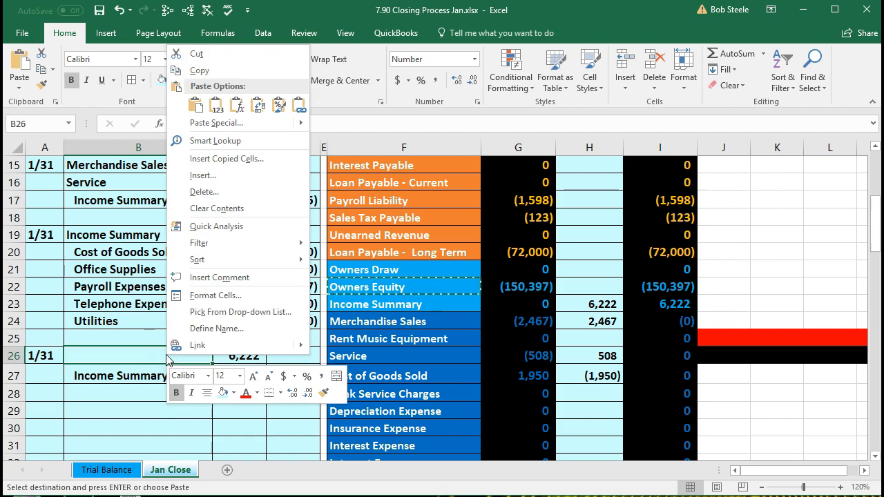
click(224, 105)
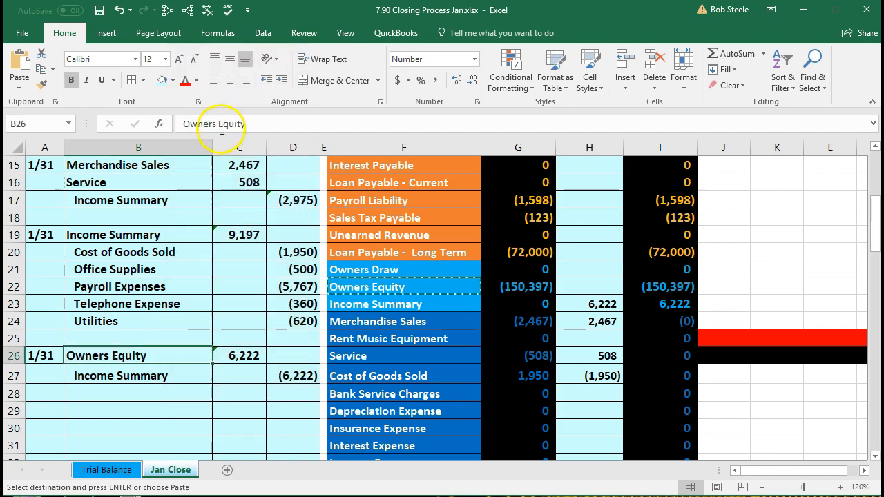
click(583, 282)
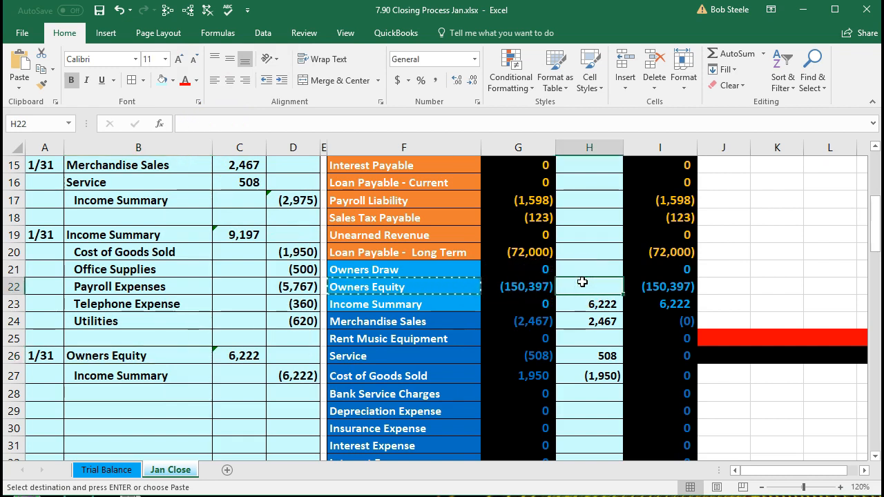
Step: Link the worksheet's Owners Equity closing entry in H22 to the journal debit with =C26
text(=)
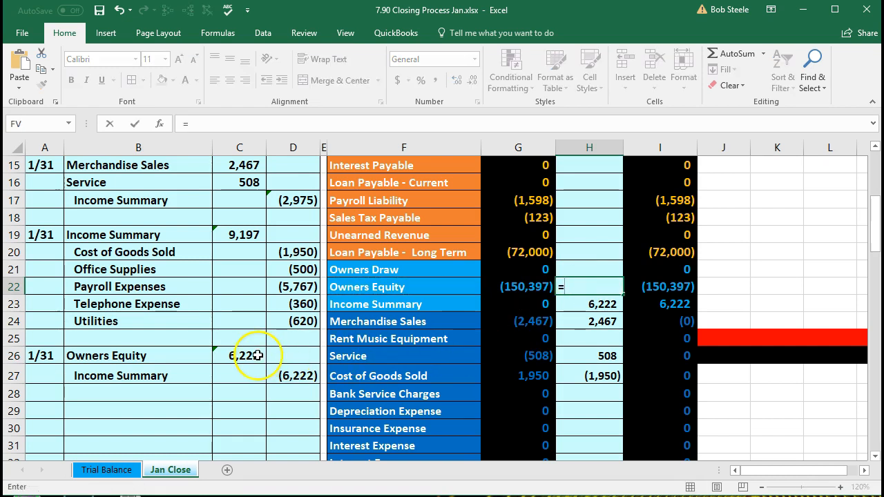
click(257, 355)
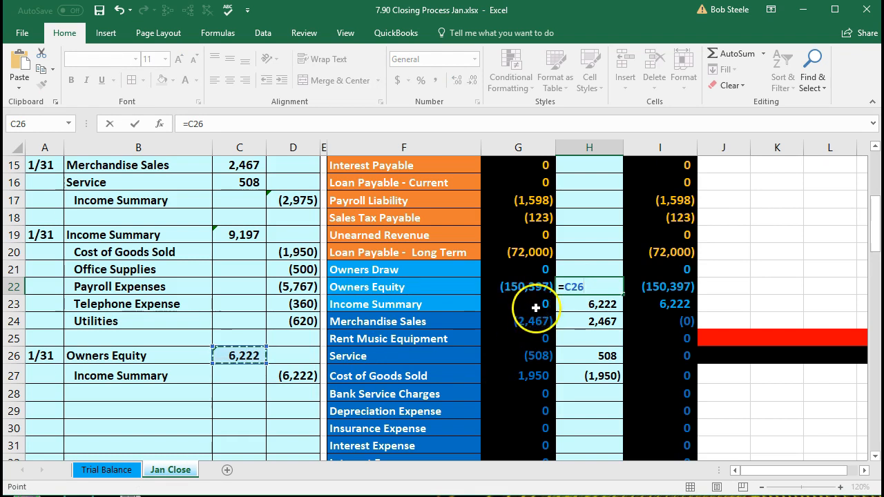
key(Return)
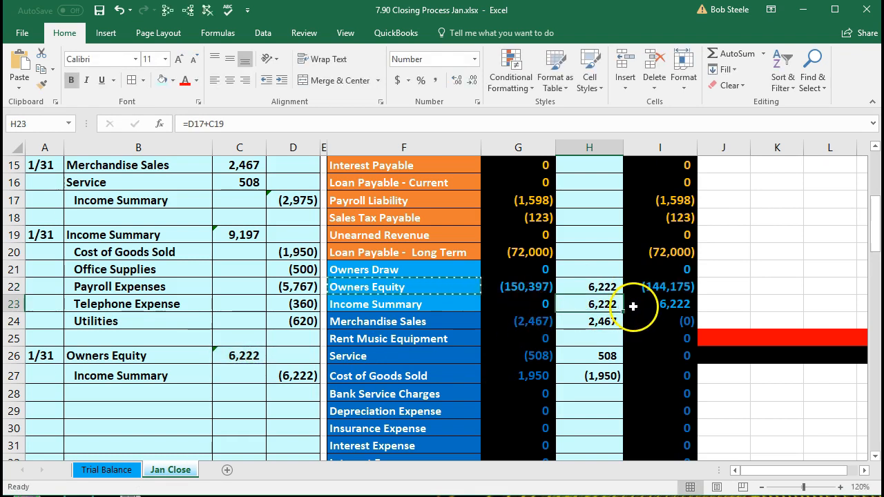
click(653, 285)
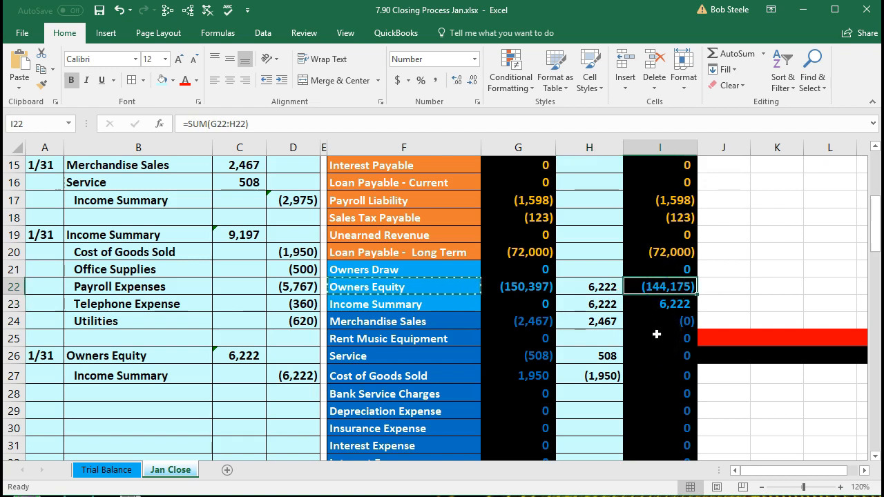
Step: Add +D27 to Income Summary's H23 formula so its post-closing balance becomes 0
drag(190, 377, 277, 375)
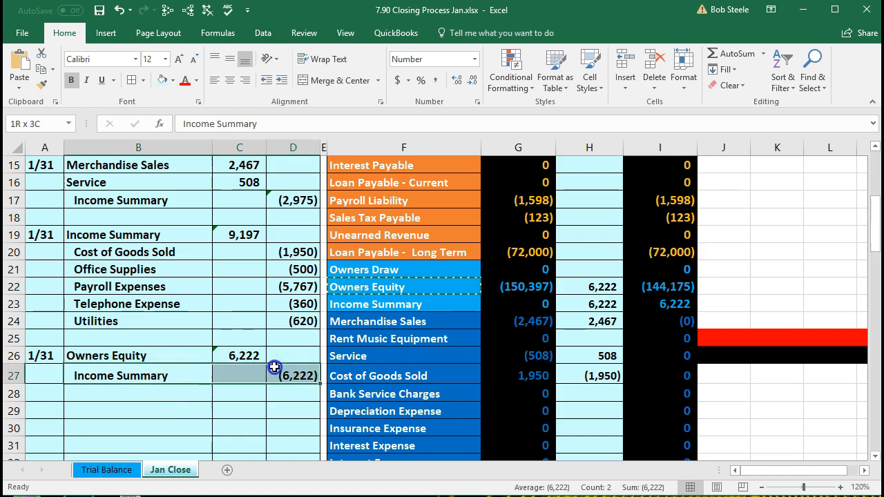
click(586, 290)
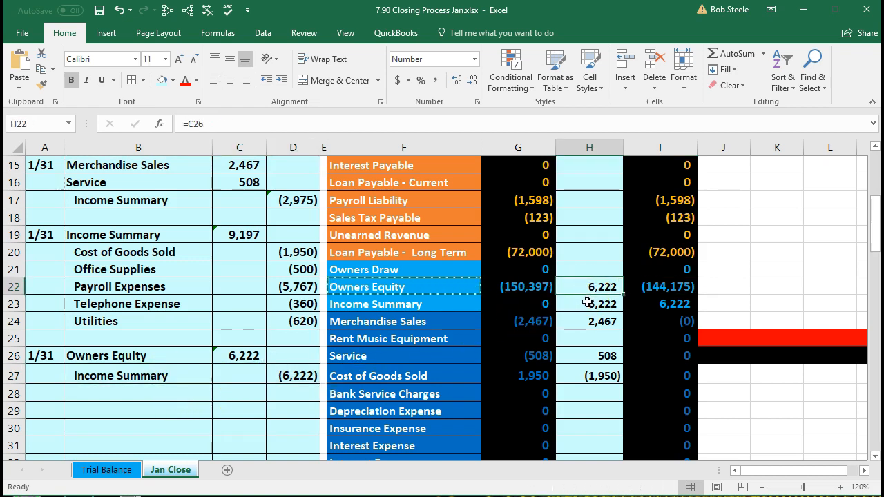
click(585, 303)
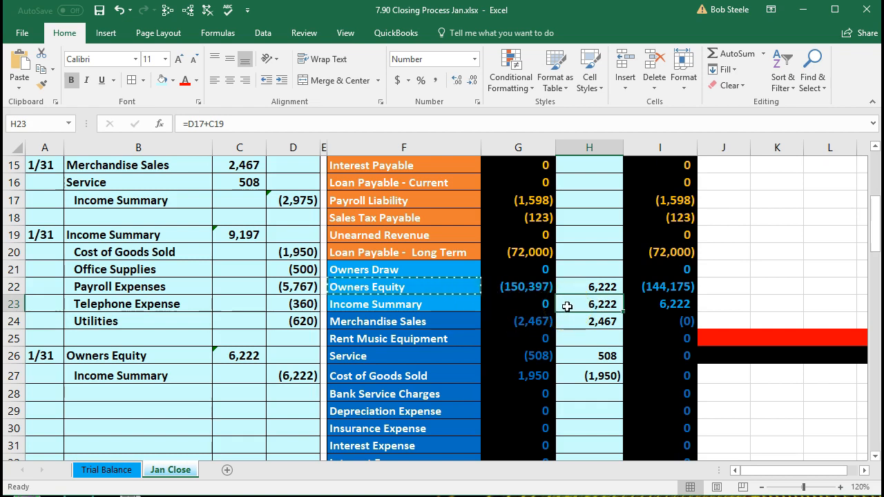
double_click(567, 307)
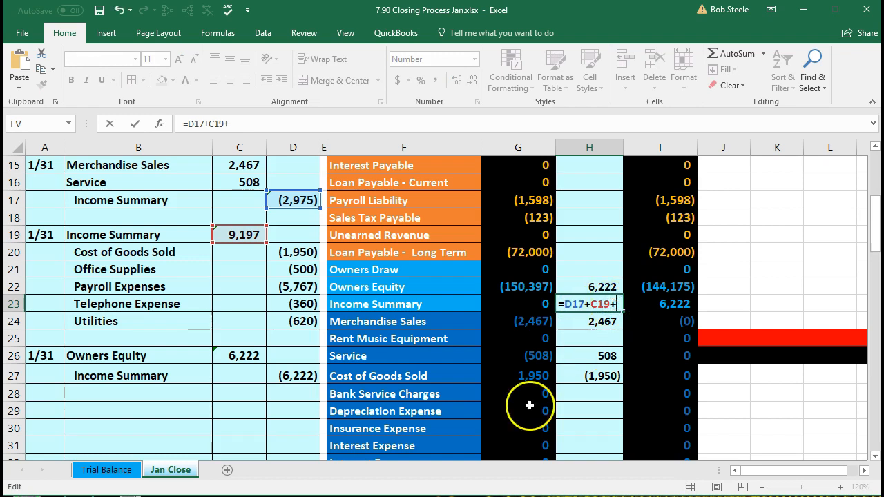
click(307, 376)
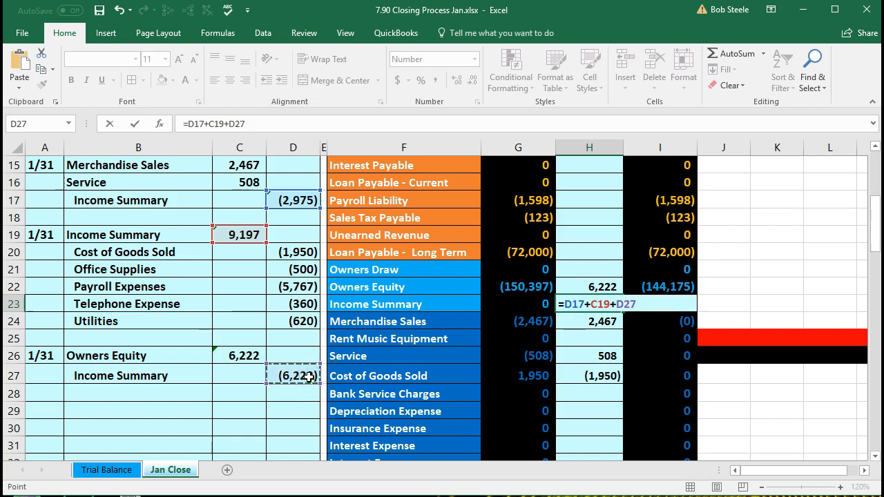
key(Return)
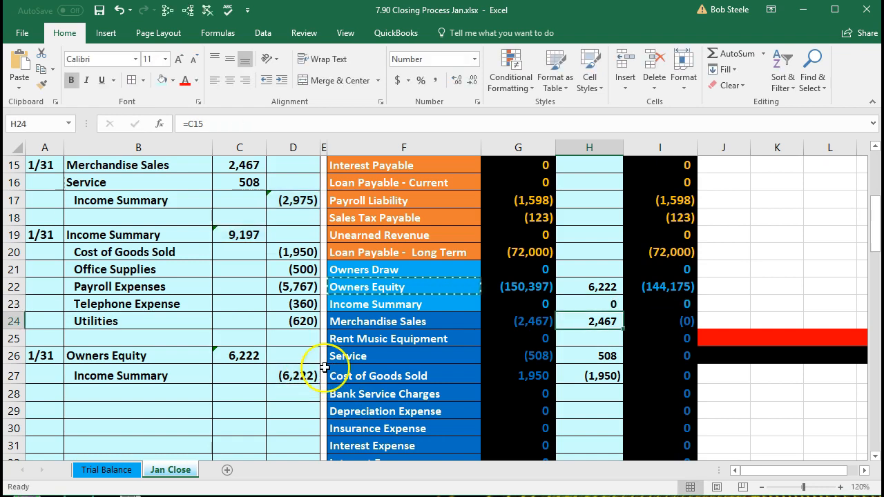
click(648, 306)
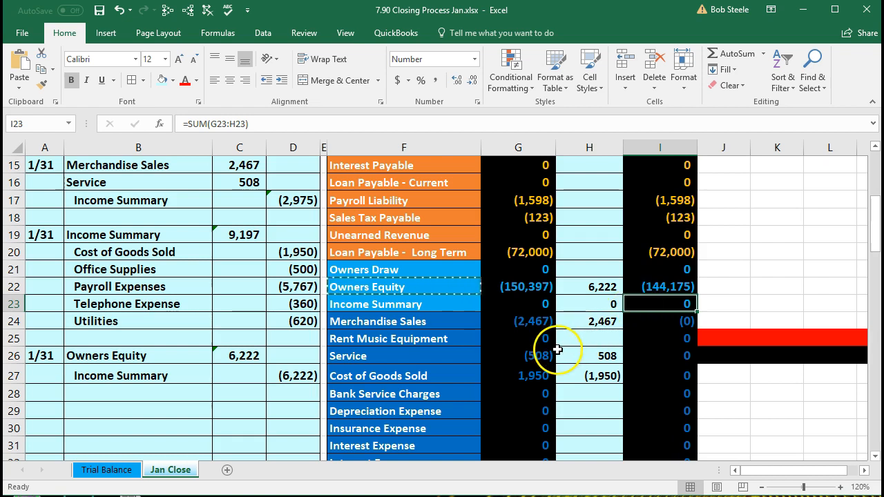
click(59, 411)
Step: Enter the date 1/31 in A29 for the next closing entry
text(1/31)
key(Return)
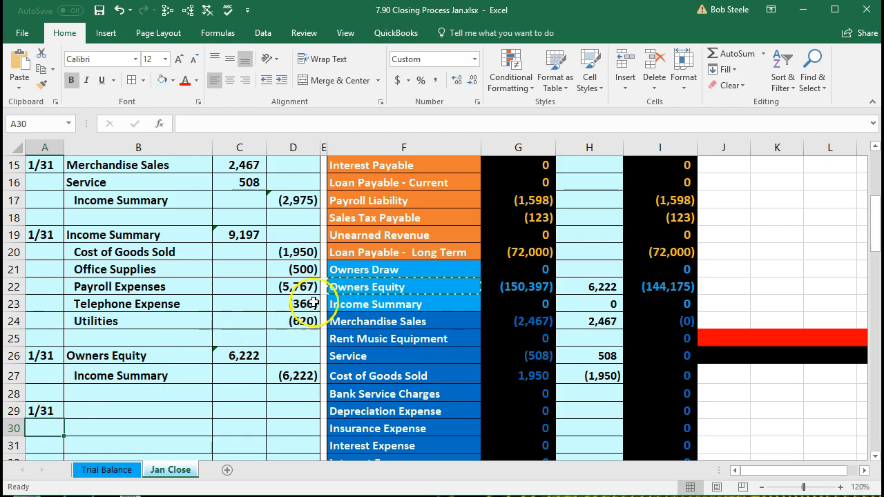
click(341, 271)
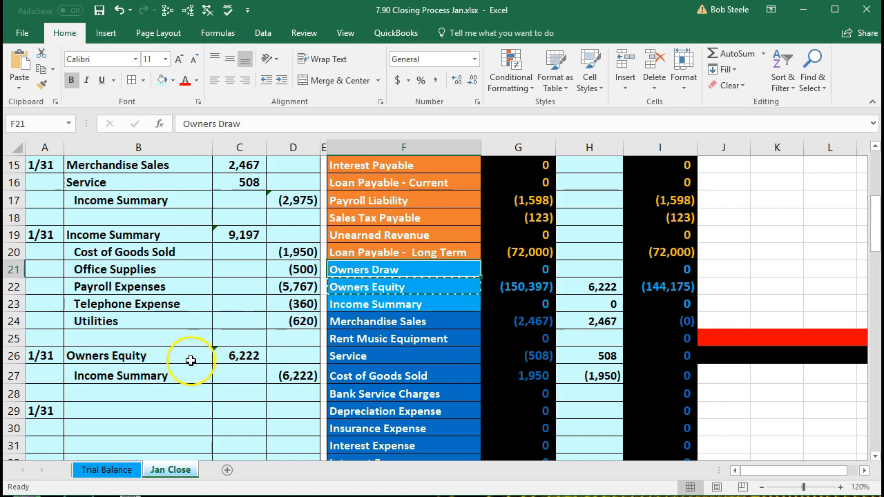
Step: Review the revenue and expense closing entries in the journal
scroll(194, 346, up, 1)
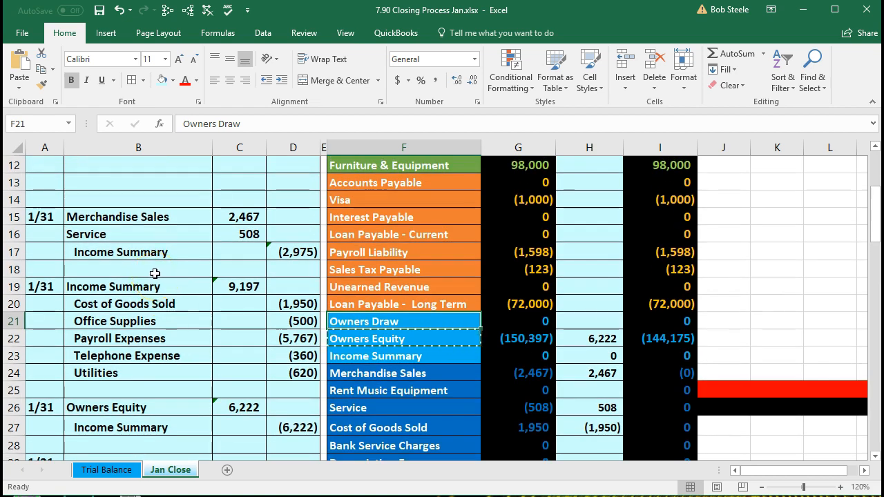
drag(124, 220, 635, 308)
scroll(299, 267, down, 2)
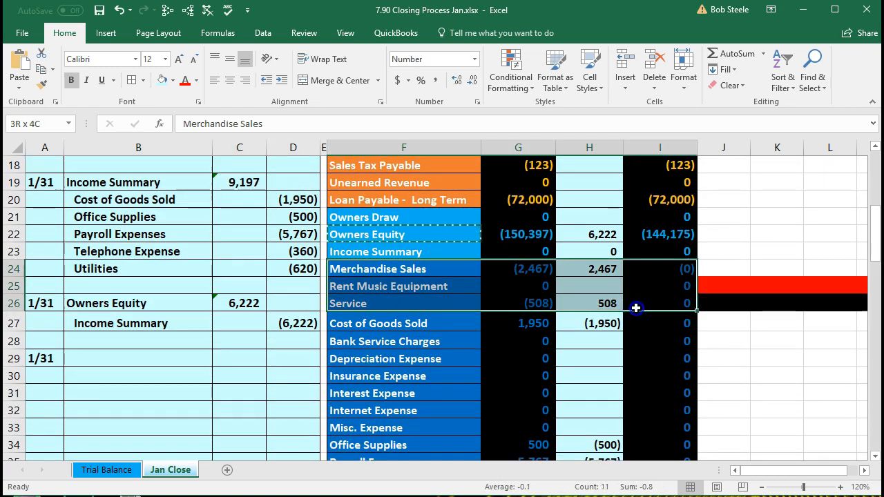
scroll(263, 270, up, 1)
click(209, 237)
drag(212, 241, 297, 317)
scroll(297, 317, down, 1)
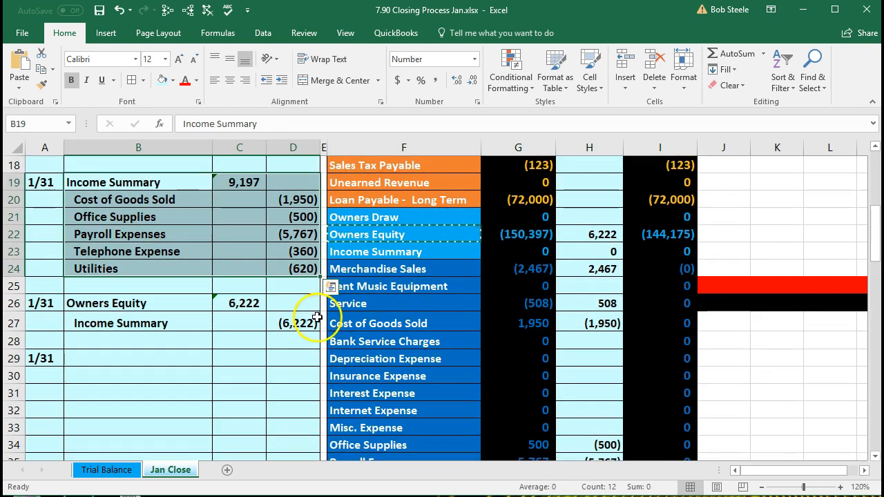
Step: Review the closed expense accounts and Owners Equity entry, then return to the top
click(384, 345)
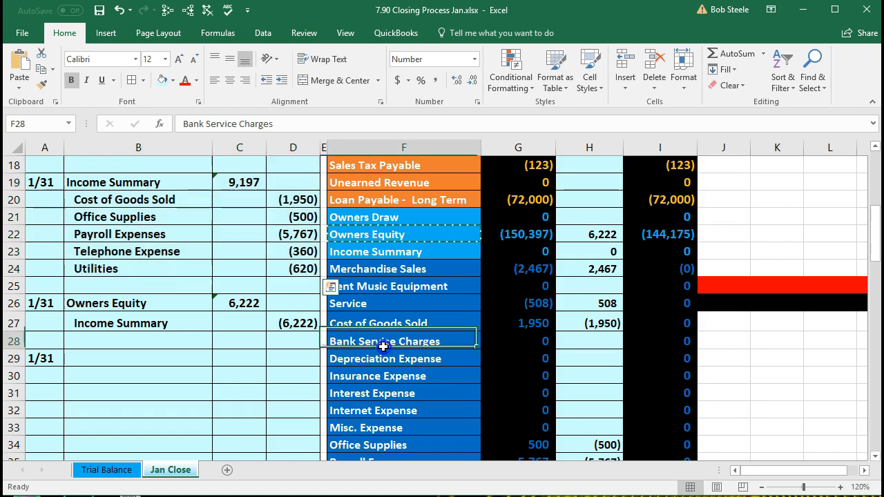
drag(384, 347, 488, 359)
drag(446, 329, 561, 396)
scroll(562, 396, down, 3)
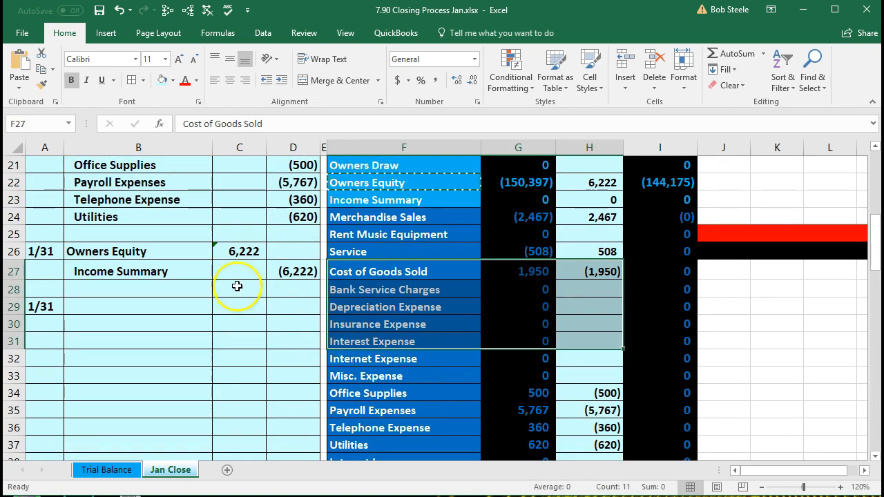
drag(160, 271, 288, 258)
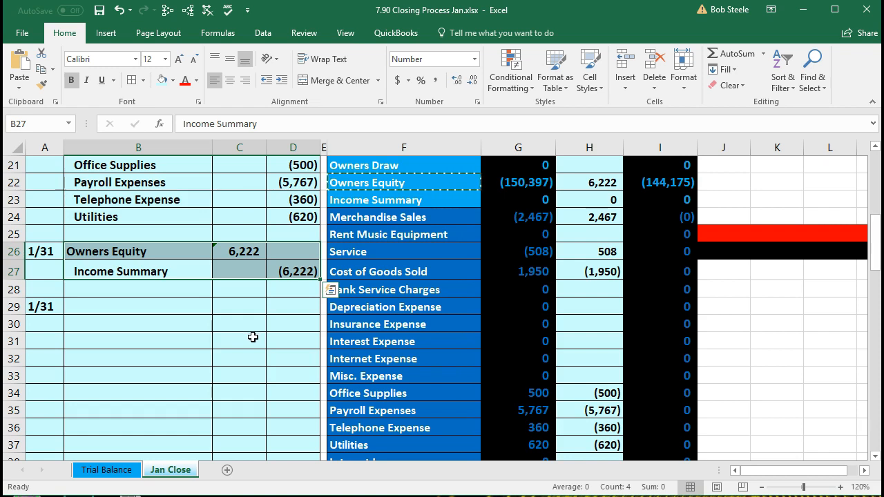
scroll(248, 343, up, 1)
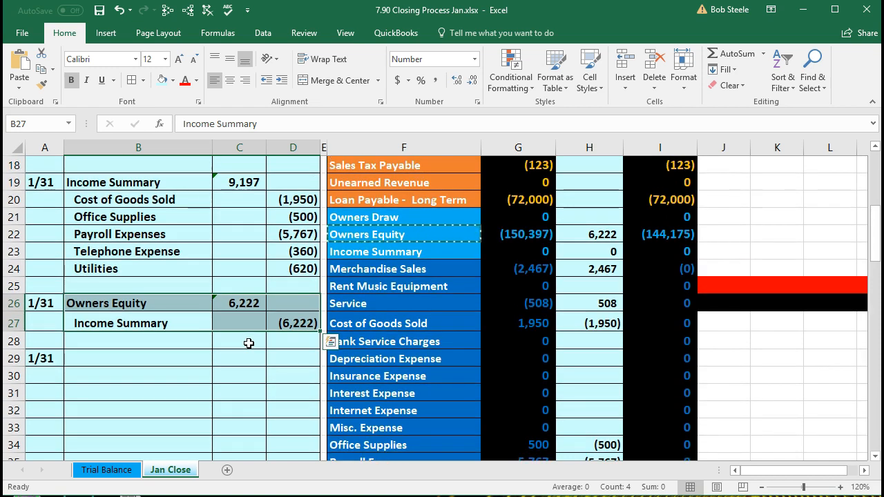
scroll(602, 325, up, 4)
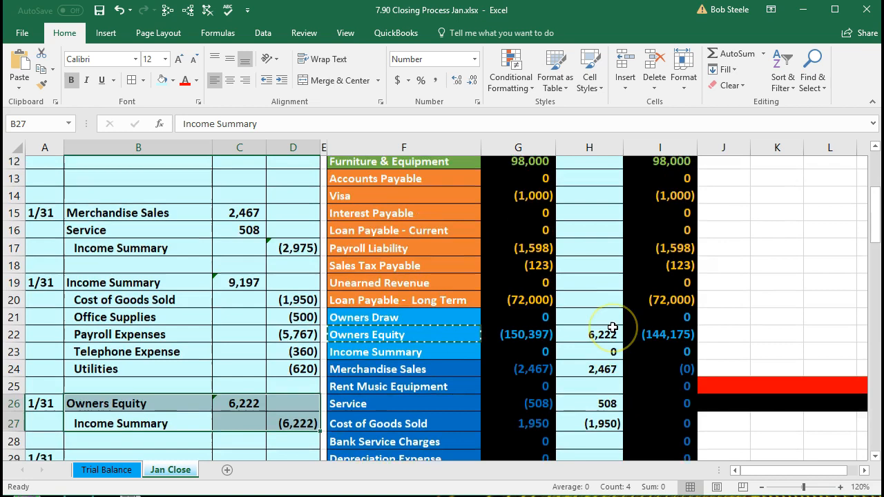
scroll(613, 327, up, 2)
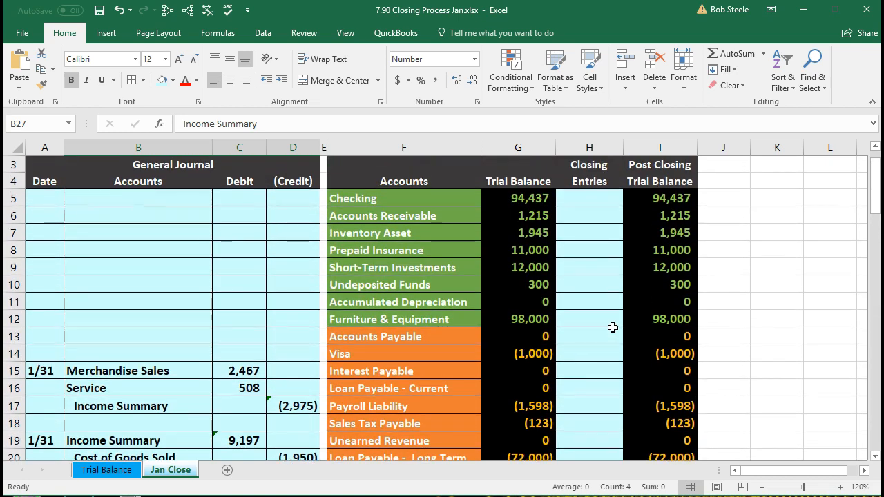
click(648, 219)
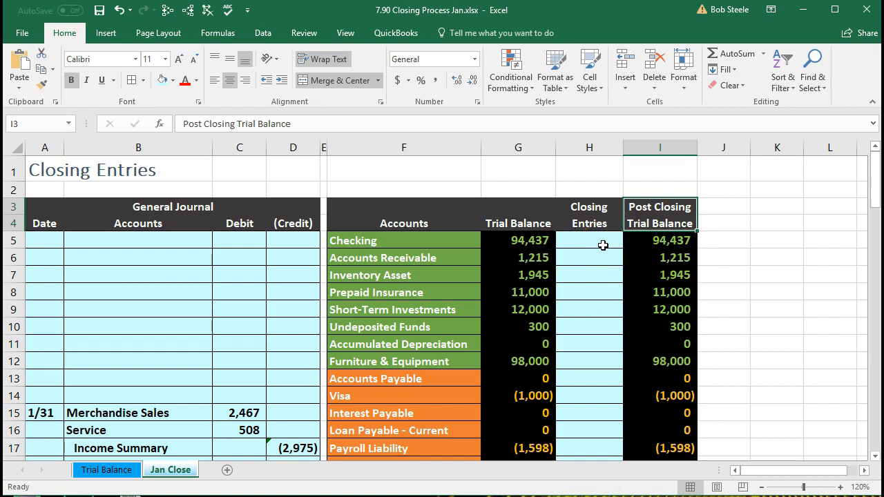
scroll(603, 246, down, 4)
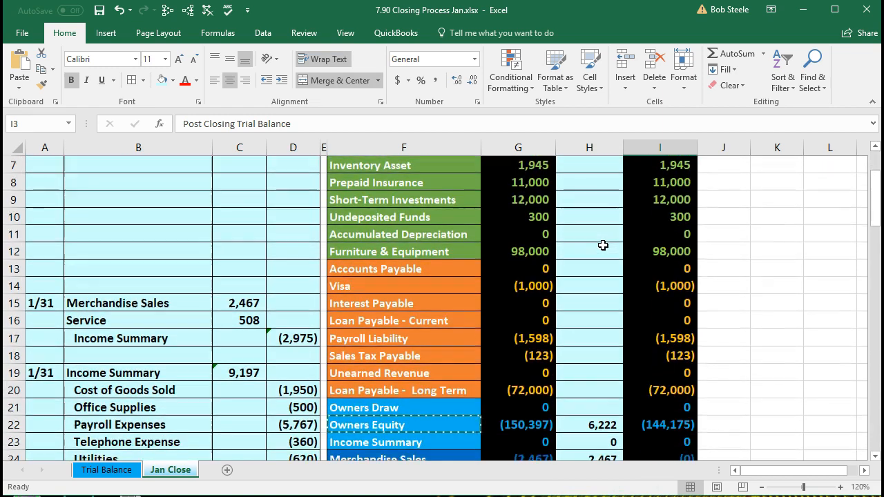
click(655, 319)
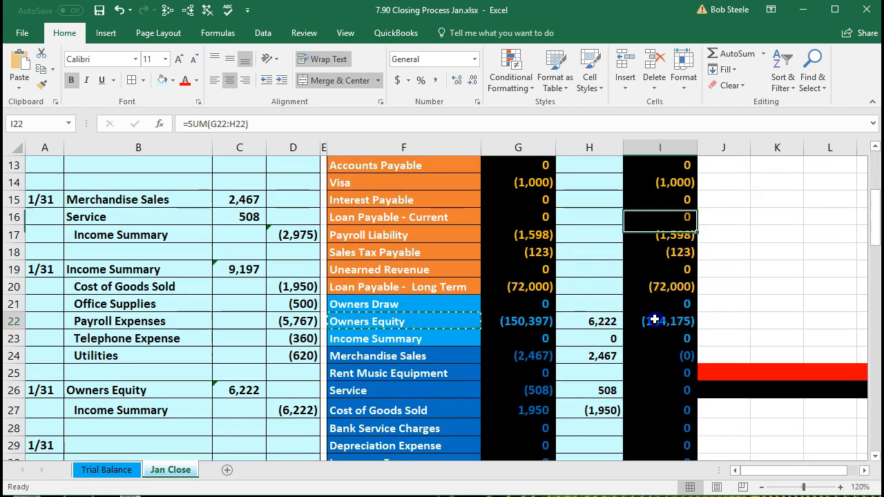
scroll(654, 319, down, 1)
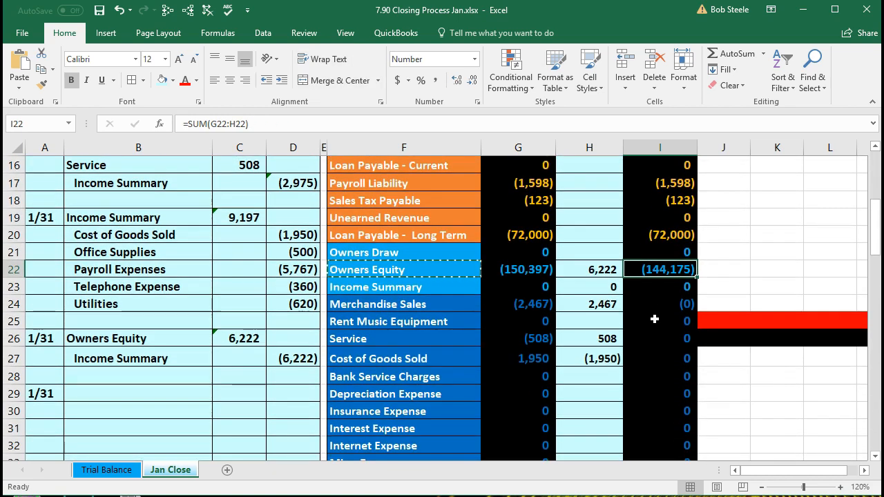
scroll(654, 319, down, 1)
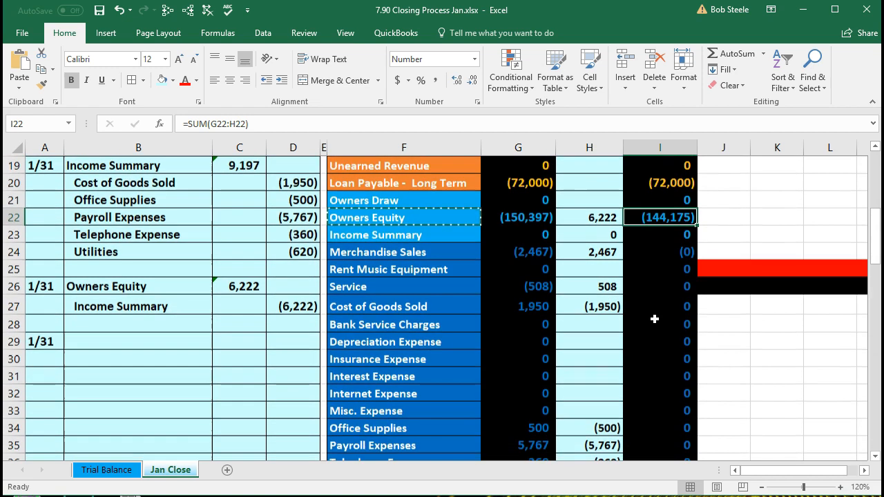
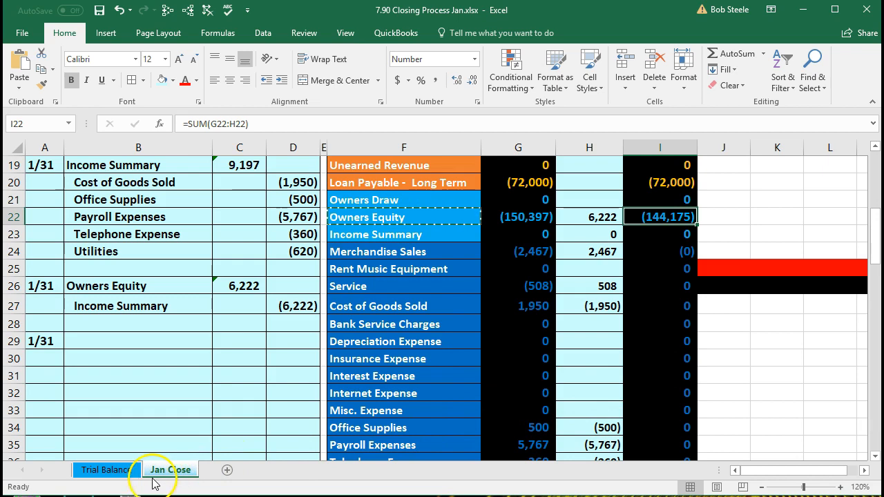
Step: Move across the Trial Balance sheet from the general journal to the Balance Sheet
click(117, 477)
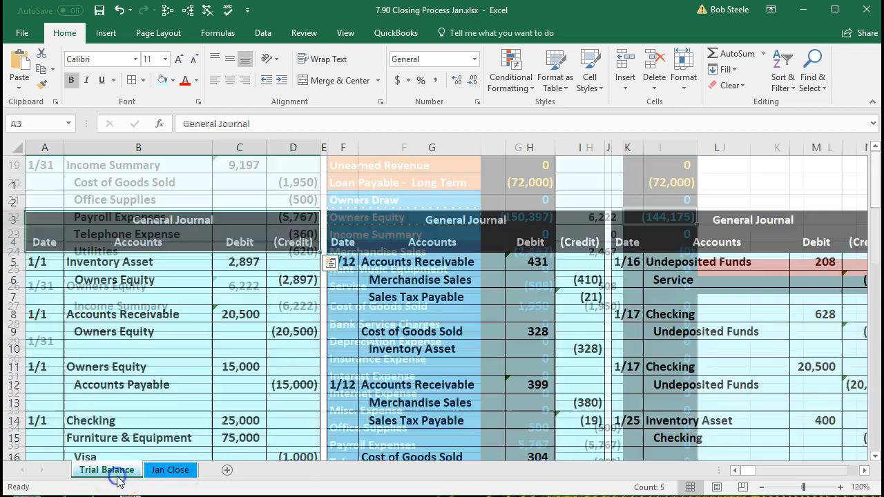
click(345, 407)
key(Right)
key(Right)
key(Right)
key(Right)
key(Right)
key(Right)
key(Right)
key(Right)
key(Right)
key(Right)
key(Right)
key(Right)
key(Right)
key(Right)
key(Right)
key(Right)
key(Right)
key(Right)
key(Right)
key(Right)
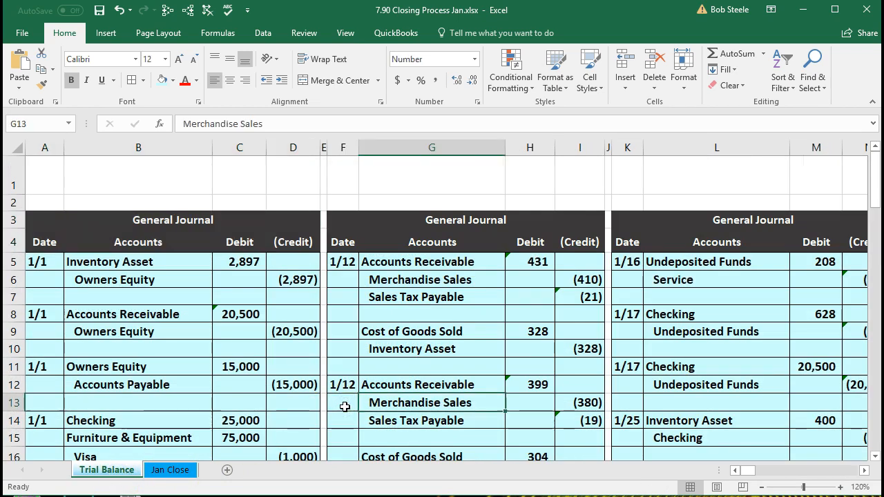
key(Right)
key(Right)
key(Right)
key(Right)
key(Right)
key(Right)
key(Right)
key(Right)
key(Right)
key(Right)
key(Right)
key(Right)
key(Right)
key(Right)
key(Right)
key(Right)
key(Right)
key(Right)
key(Right)
key(Right)
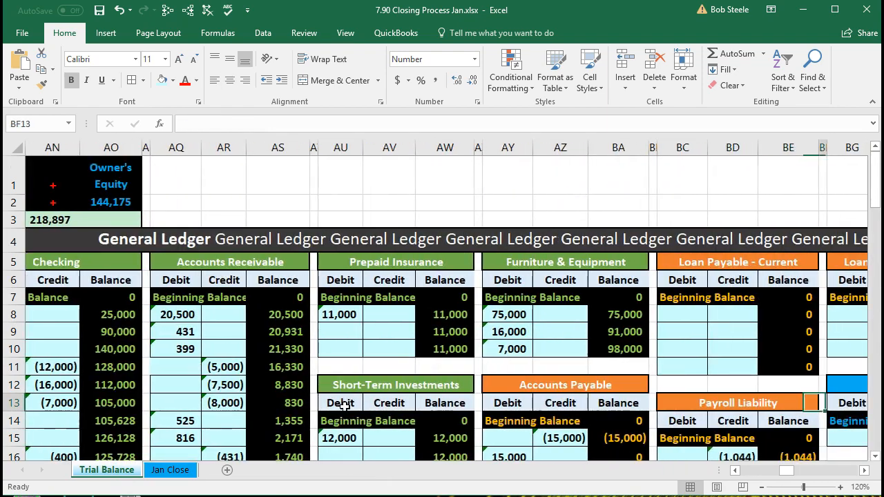
key(Right)
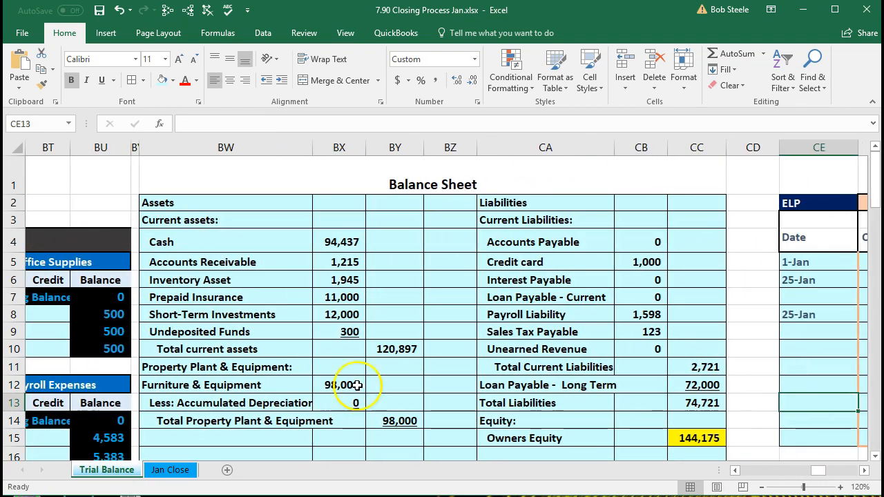
click(285, 259)
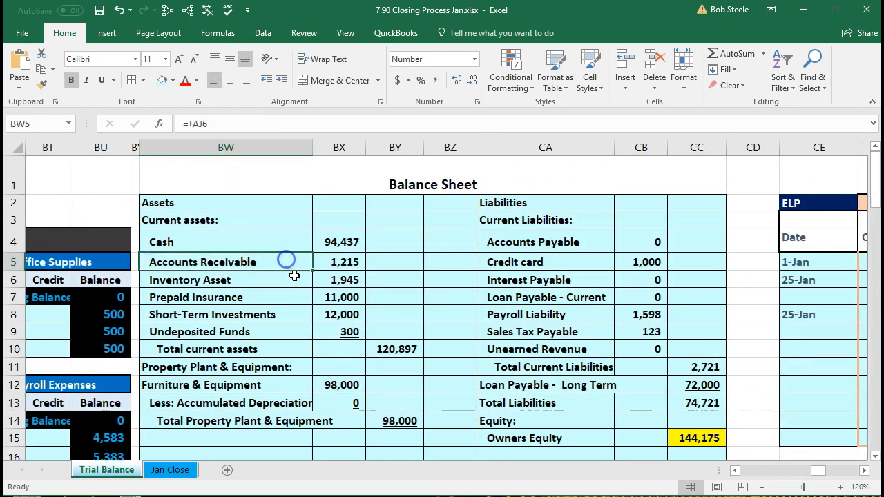
Step: Find the Statement of Owner's Equity (ending 144,175) and inspect the Beginning Owner's Equity formula
scroll(286, 257, down, 8)
scroll(315, 324, down, 6)
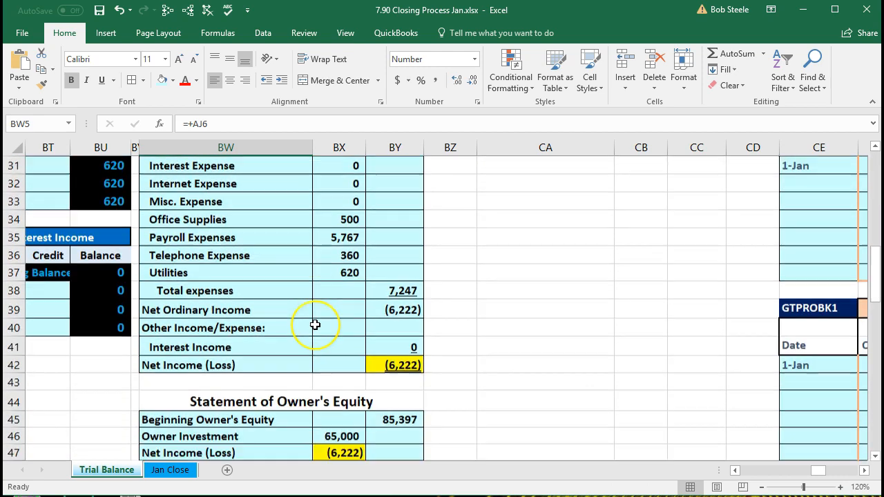
scroll(315, 324, up, 1)
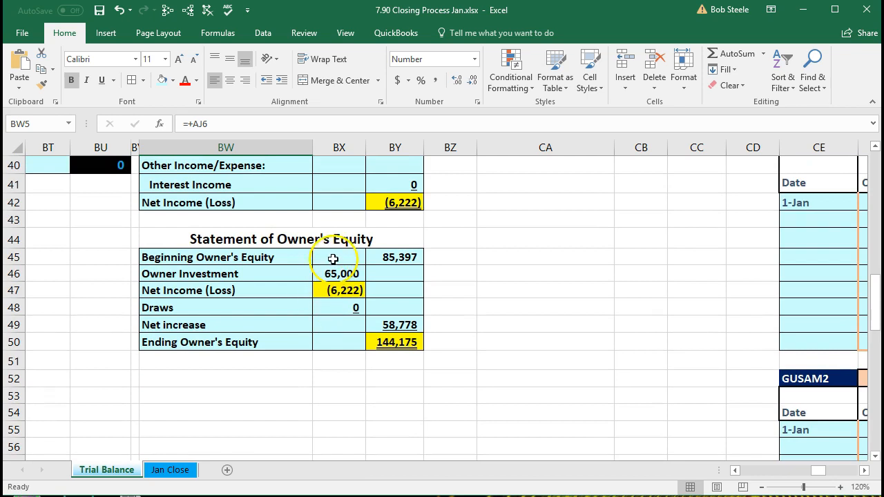
click(398, 264)
drag(398, 265, 351, 274)
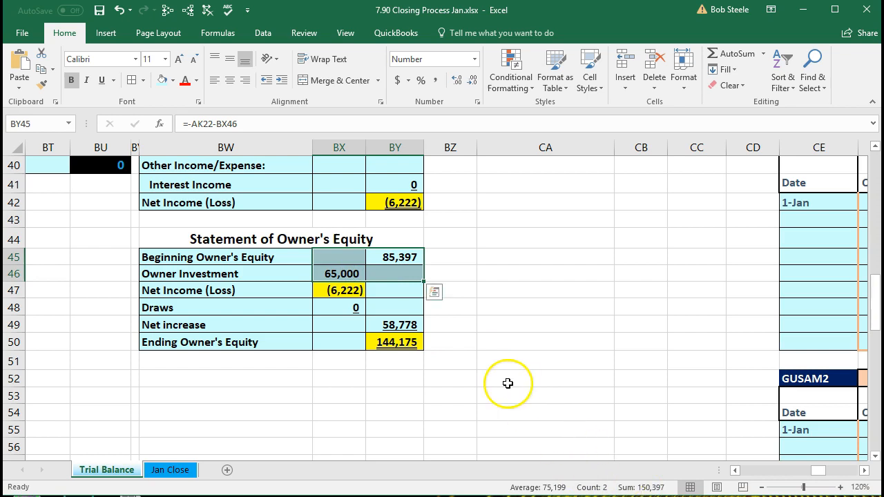
click(351, 291)
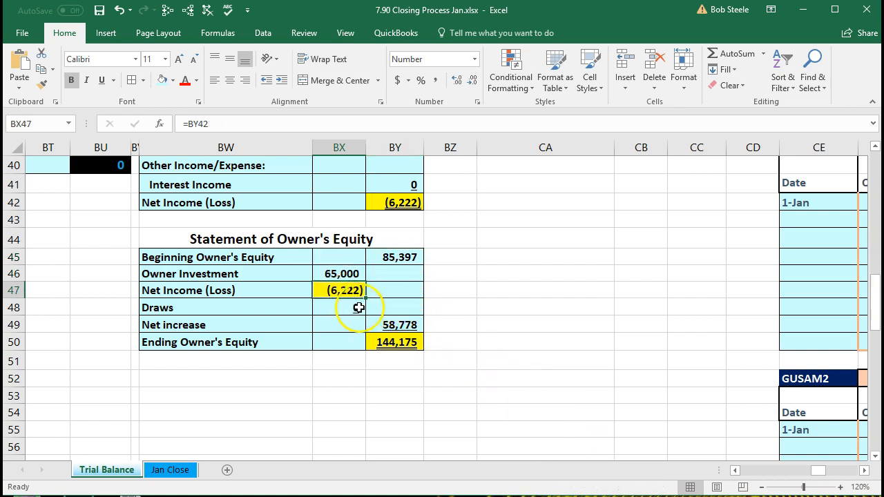
click(406, 203)
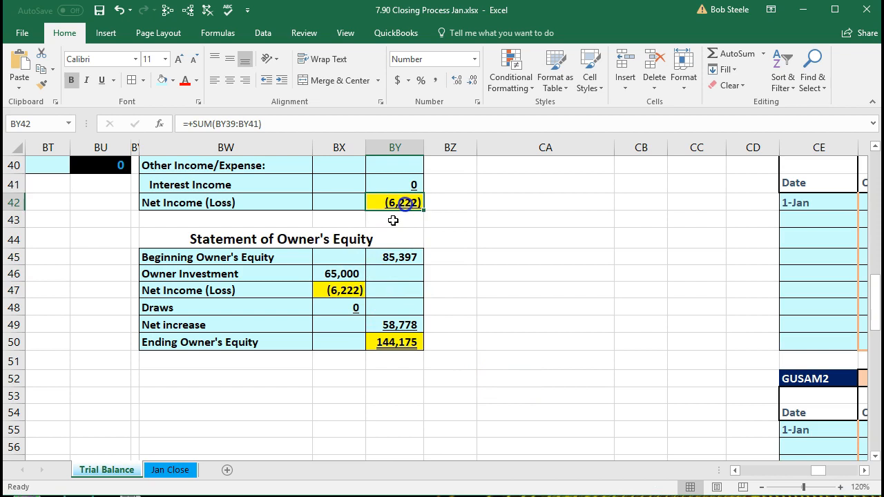
click(345, 290)
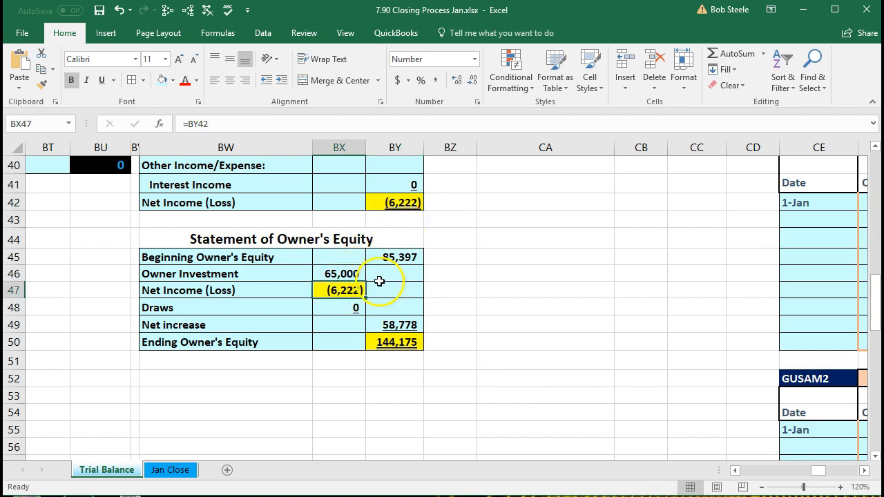
click(347, 308)
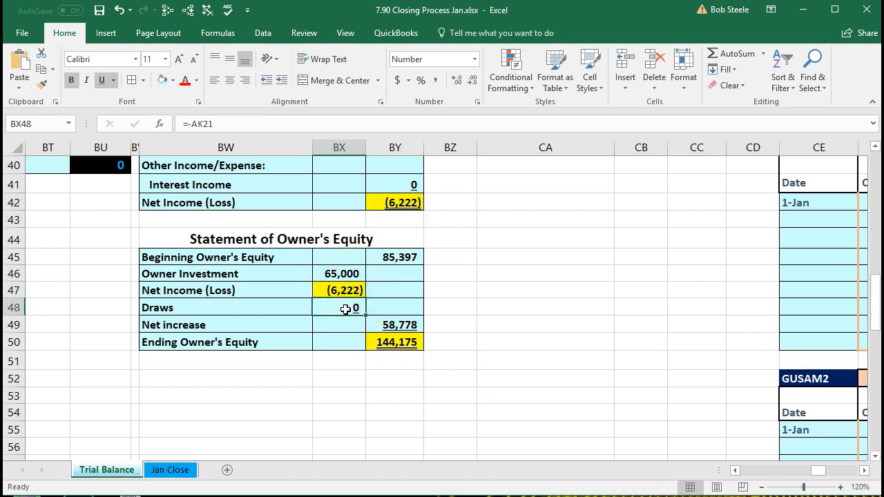
click(380, 341)
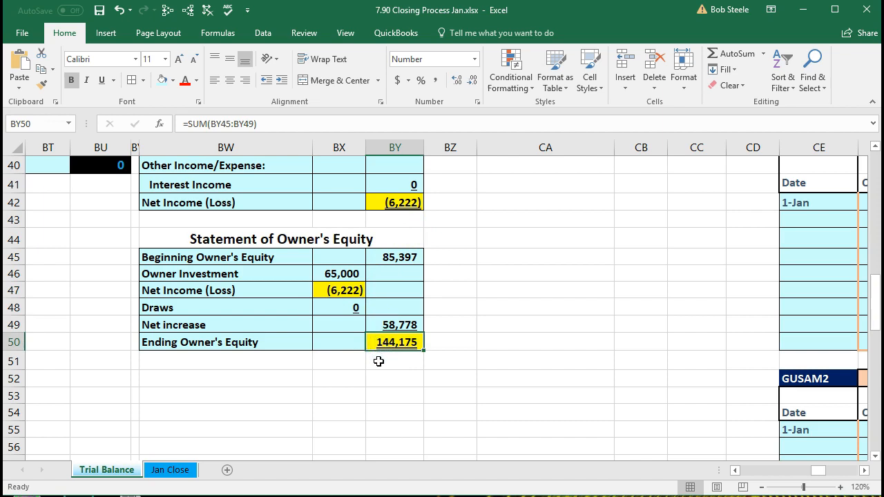
click(179, 472)
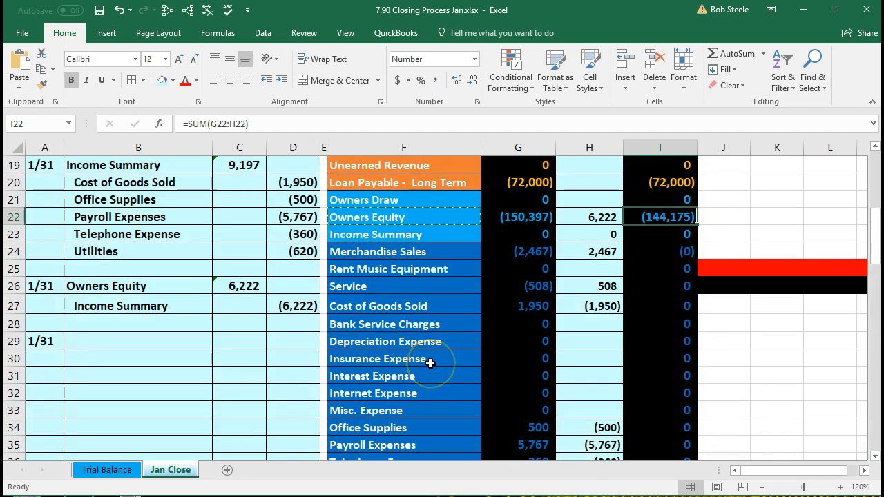
Step: On Jan Close, verify Owners Equity's source, closing entry and (144,175) post-closing balance, then Service's post-closing balance
click(505, 218)
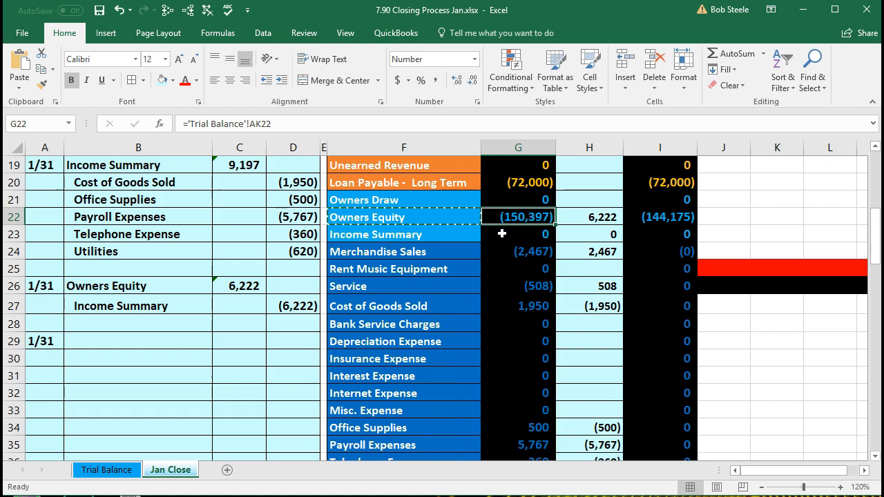
click(573, 212)
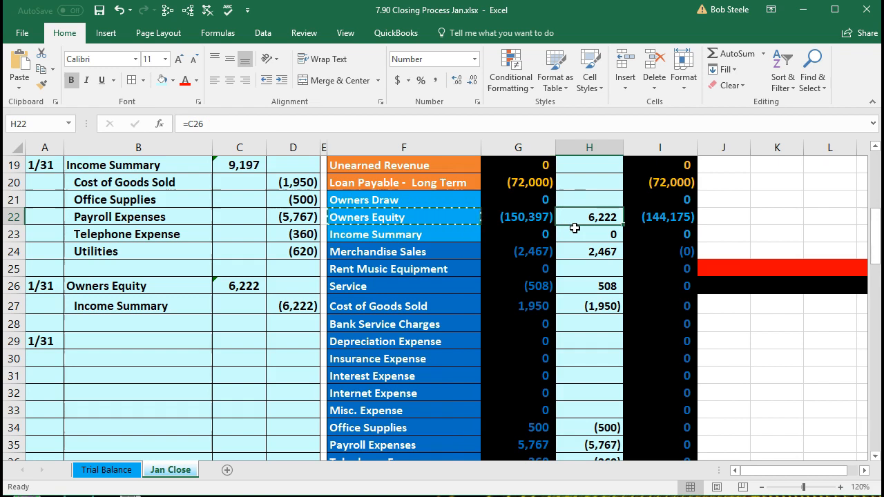
click(655, 218)
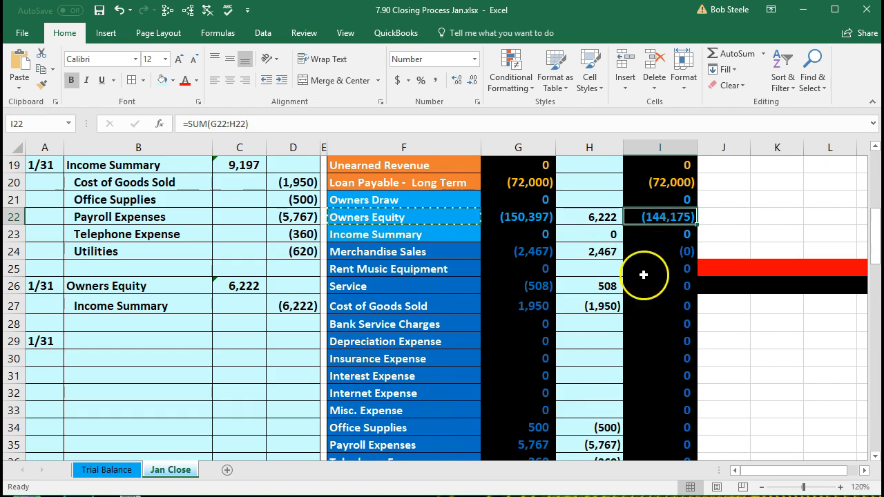
click(614, 326)
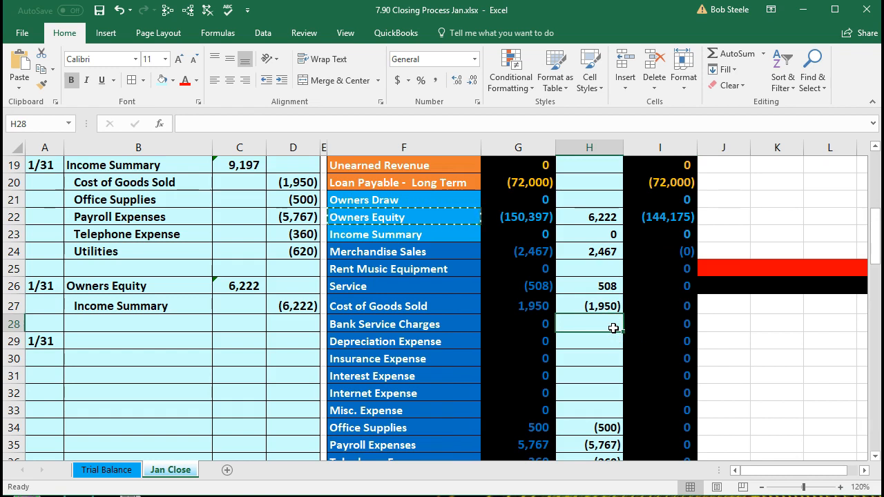
click(674, 286)
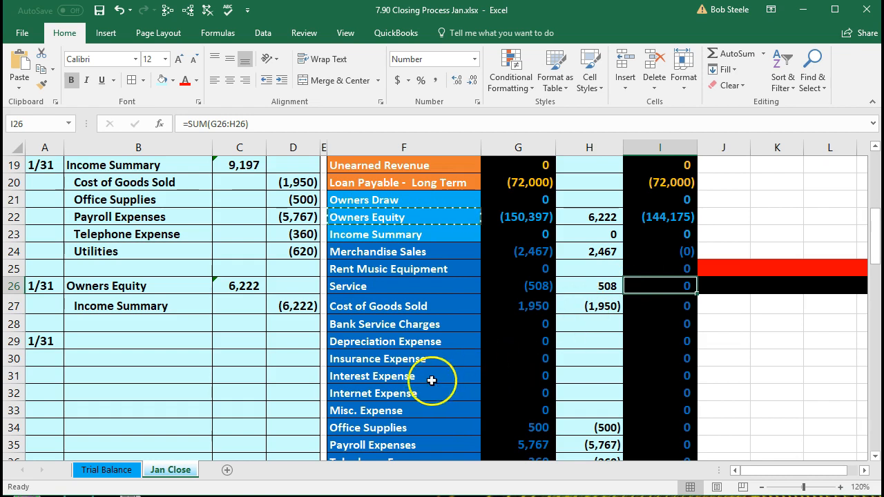
Step: Return to the Trial Balance statement and highlight the 144,175 Ending Owner's Equity after the (6,222) net loss
click(116, 471)
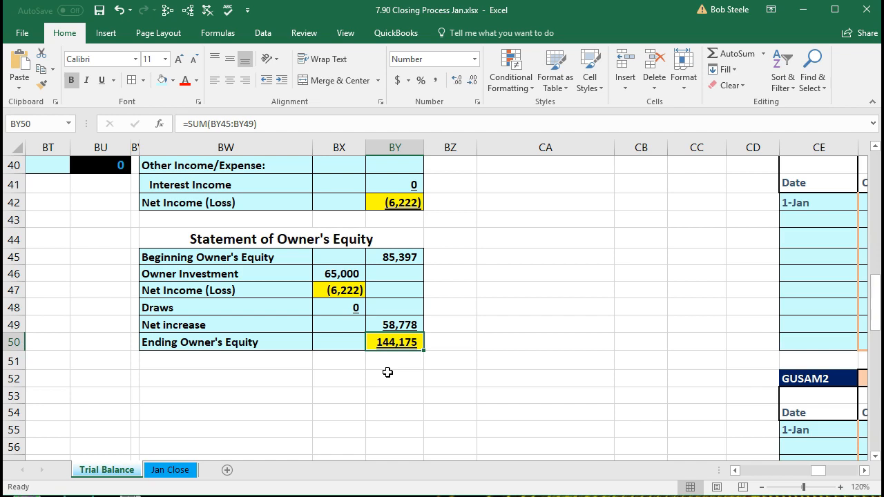
scroll(387, 372, up, 3)
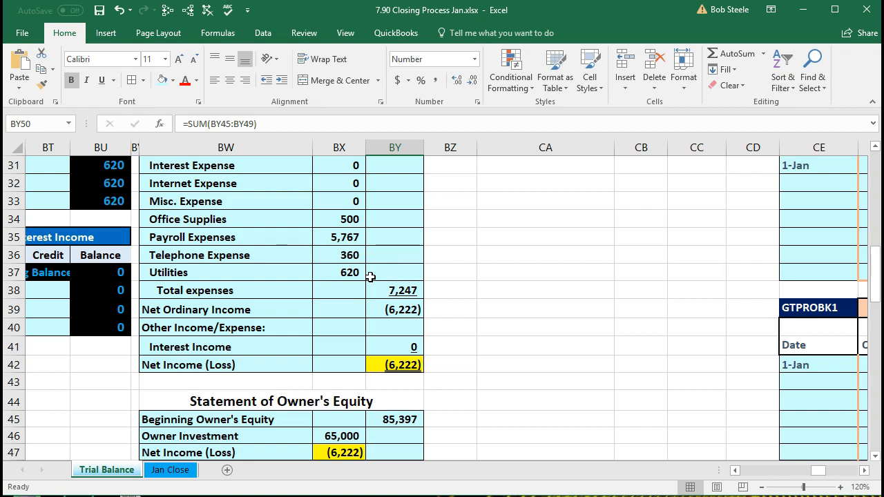
scroll(371, 276, down, 2)
click(391, 399)
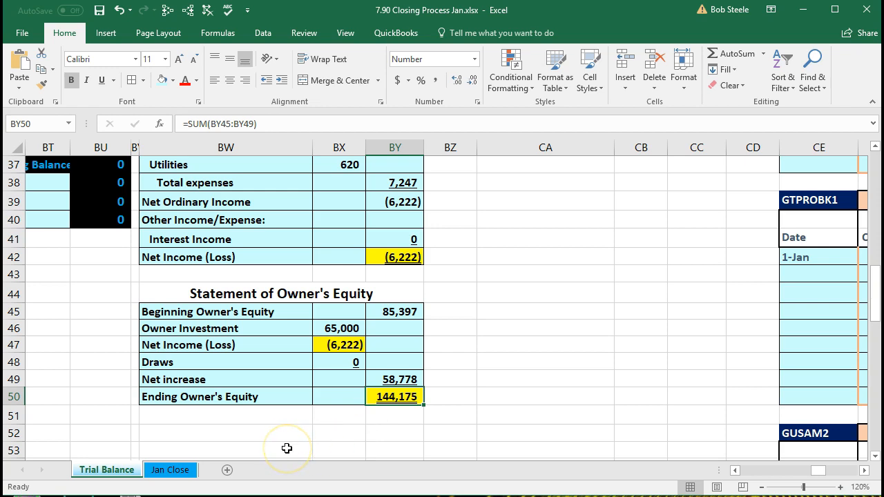
Step: Back on Jan Close, check the first four post-closing asset balances from Checking 94,437, then Furniture & Equipment
click(174, 472)
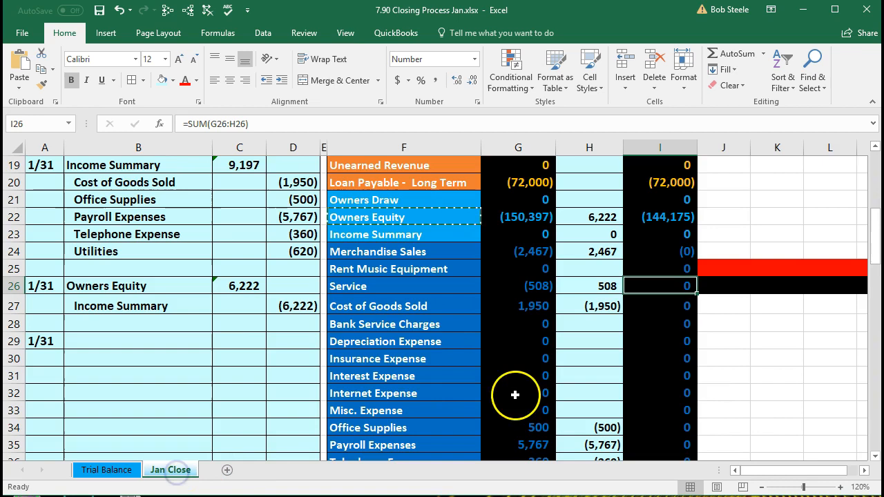
scroll(561, 391, up, 2)
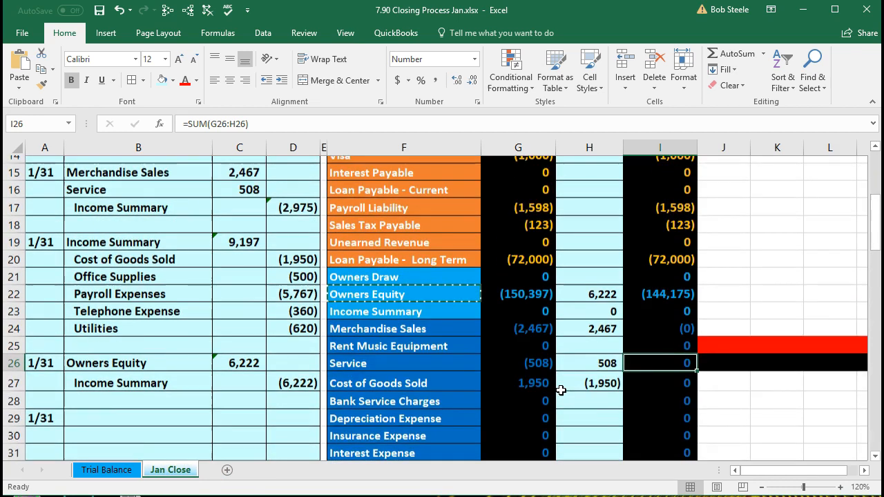
scroll(561, 391, up, 5)
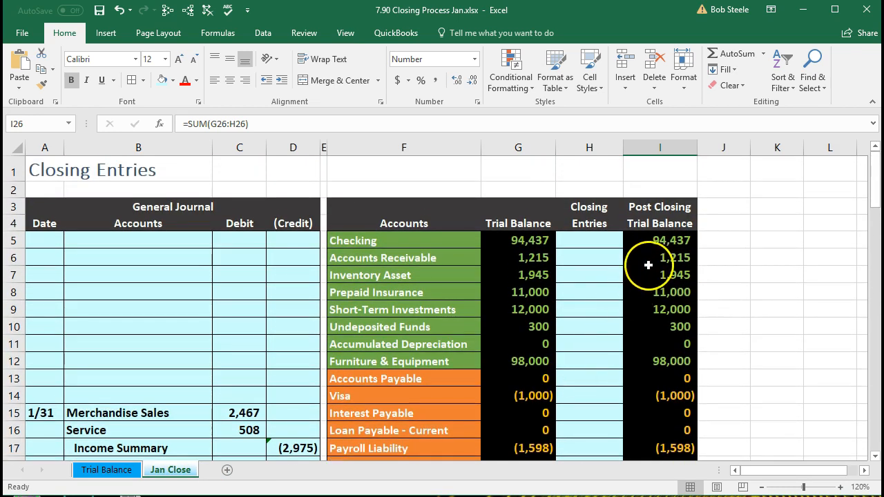
drag(656, 241, 653, 292)
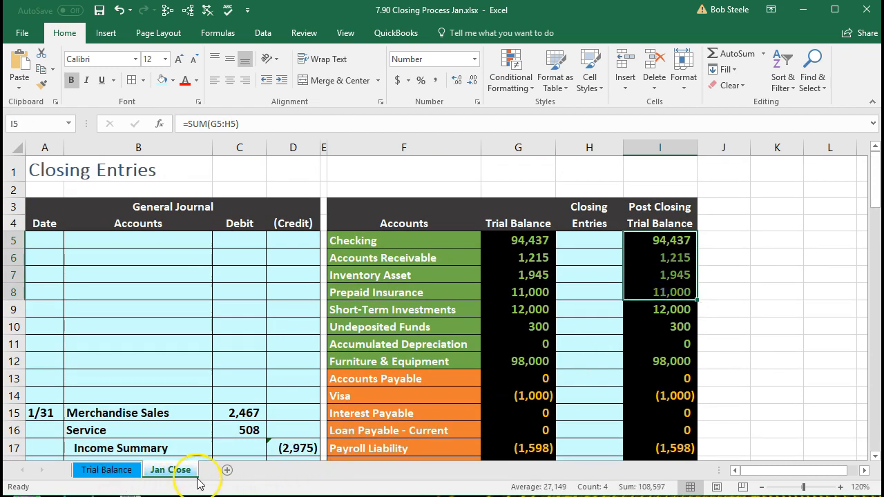
click(478, 360)
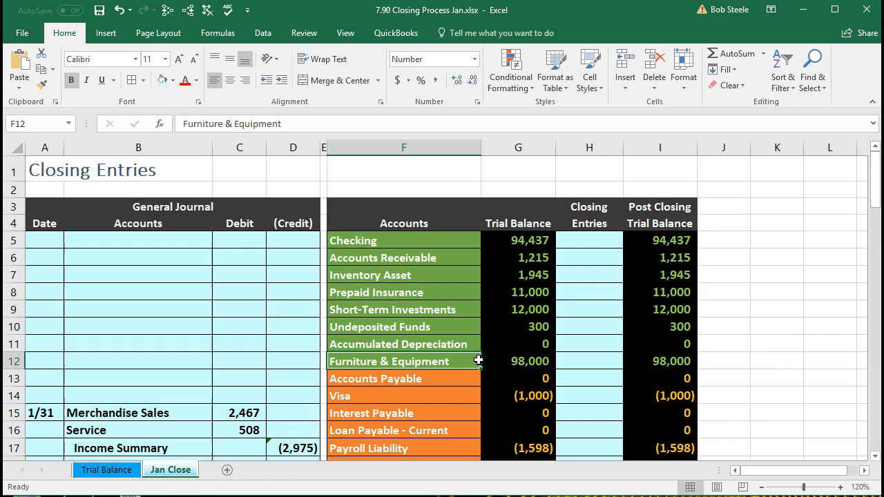